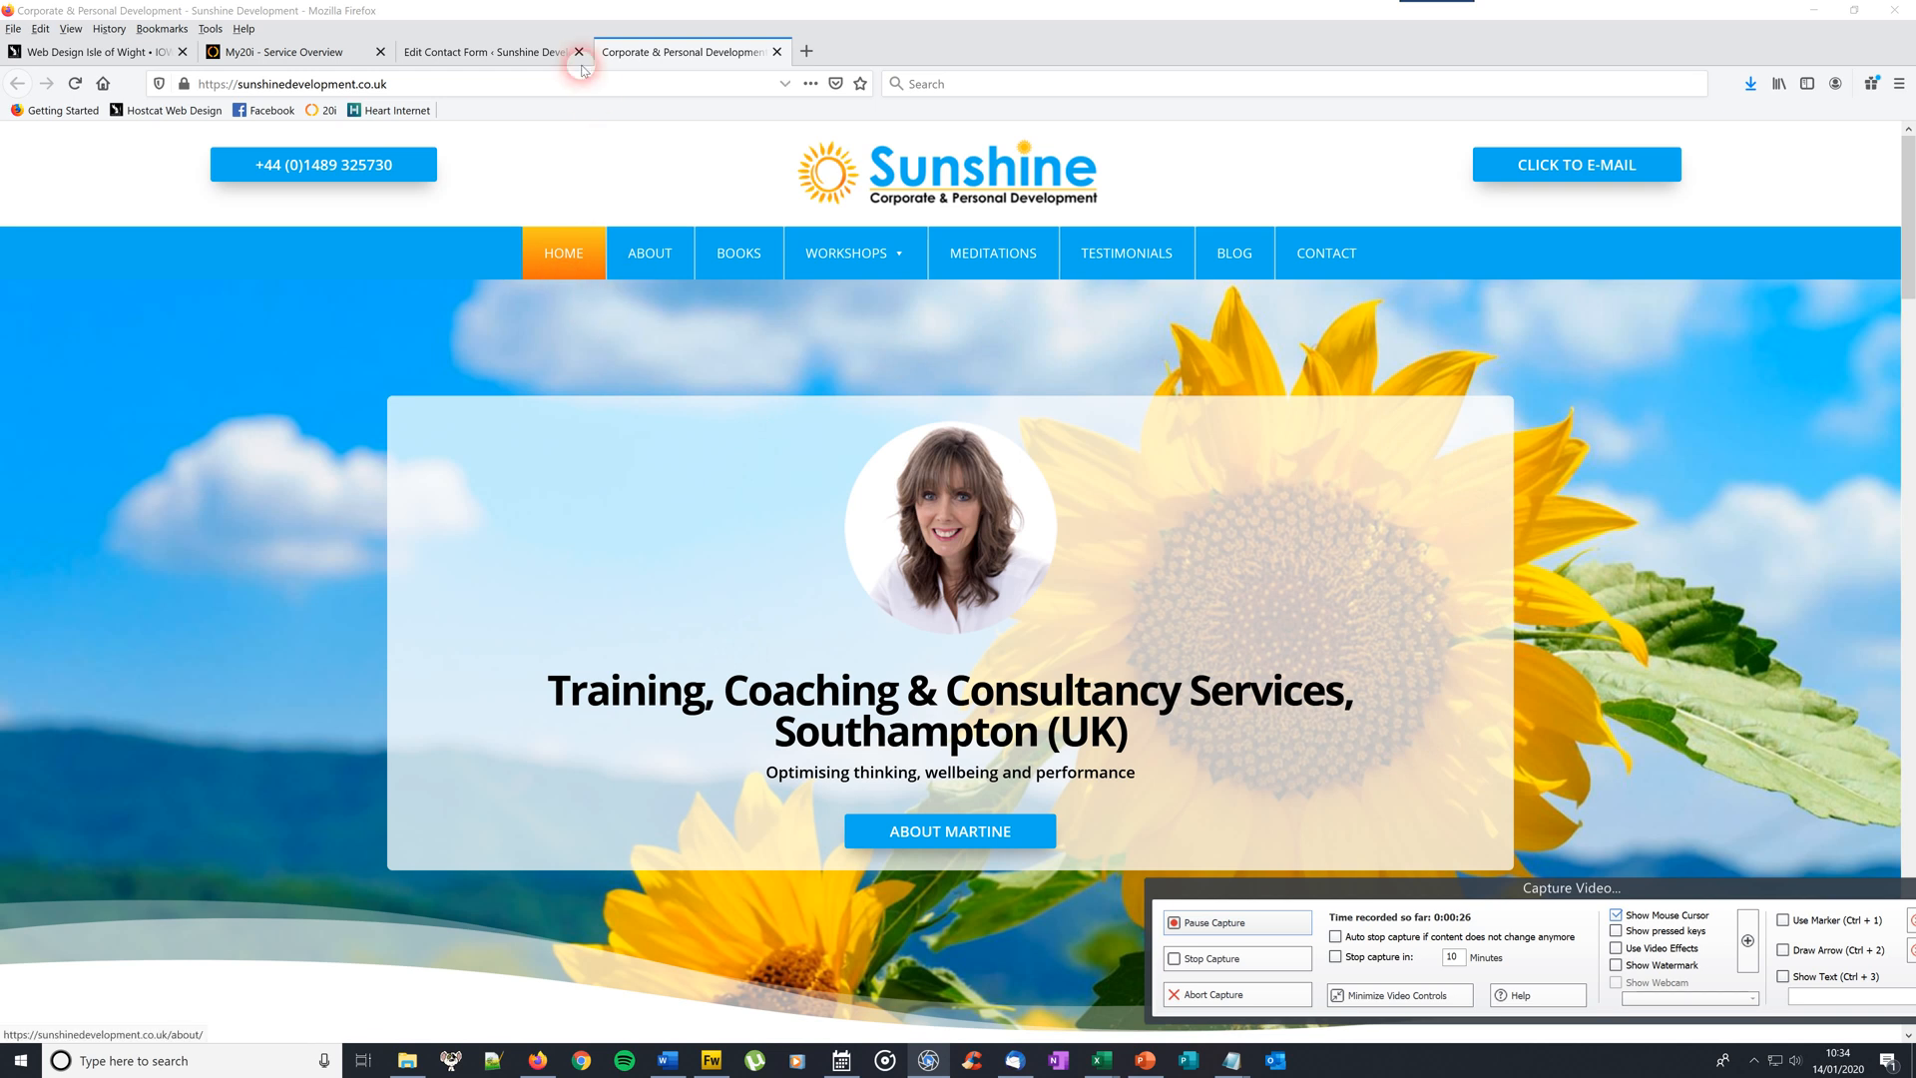
Switch Firefox to the 'Edit Contact Form' tab for Contact form 1
{"action": "left_click", "coordinate": [514, 49]}
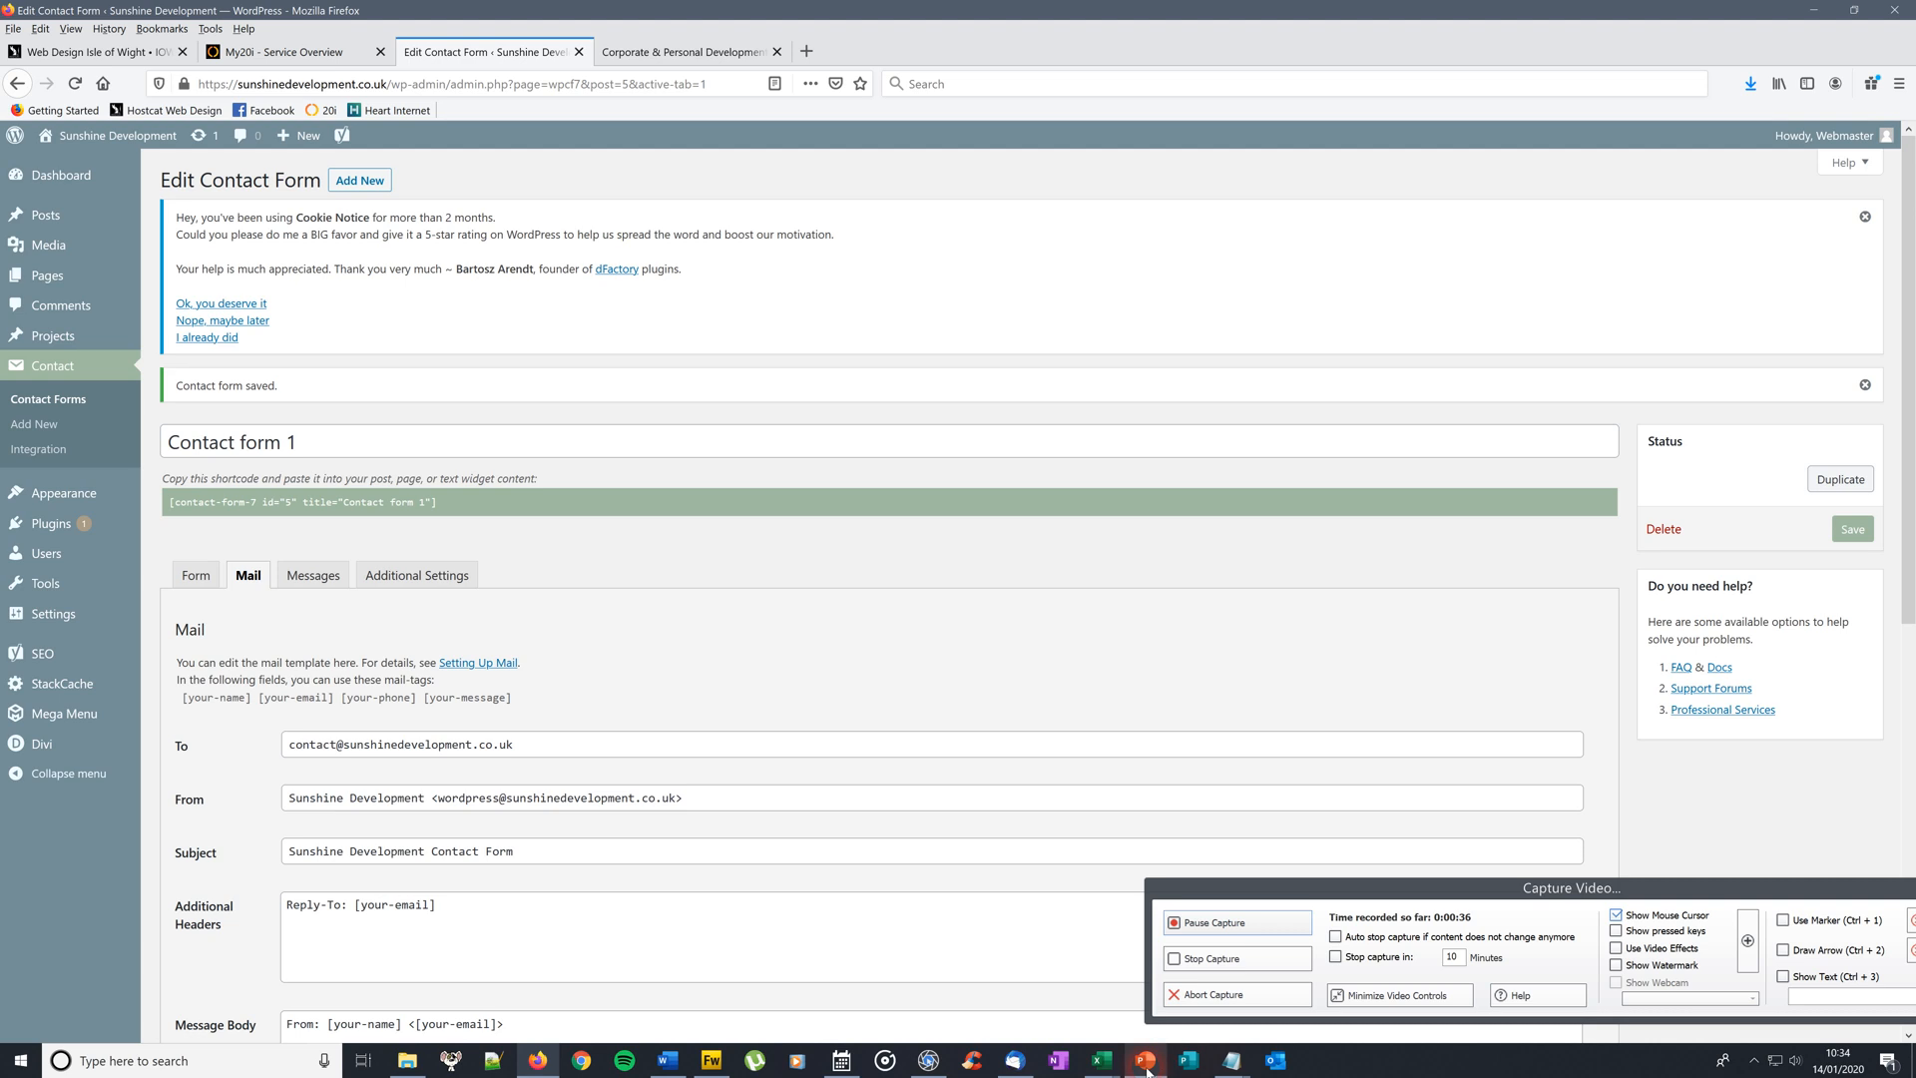
Copy the name and company lines from Thunderbird's 'Tweaks to website' email, then return to Firefox
{"action": "left_click", "coordinate": [1017, 1066]}
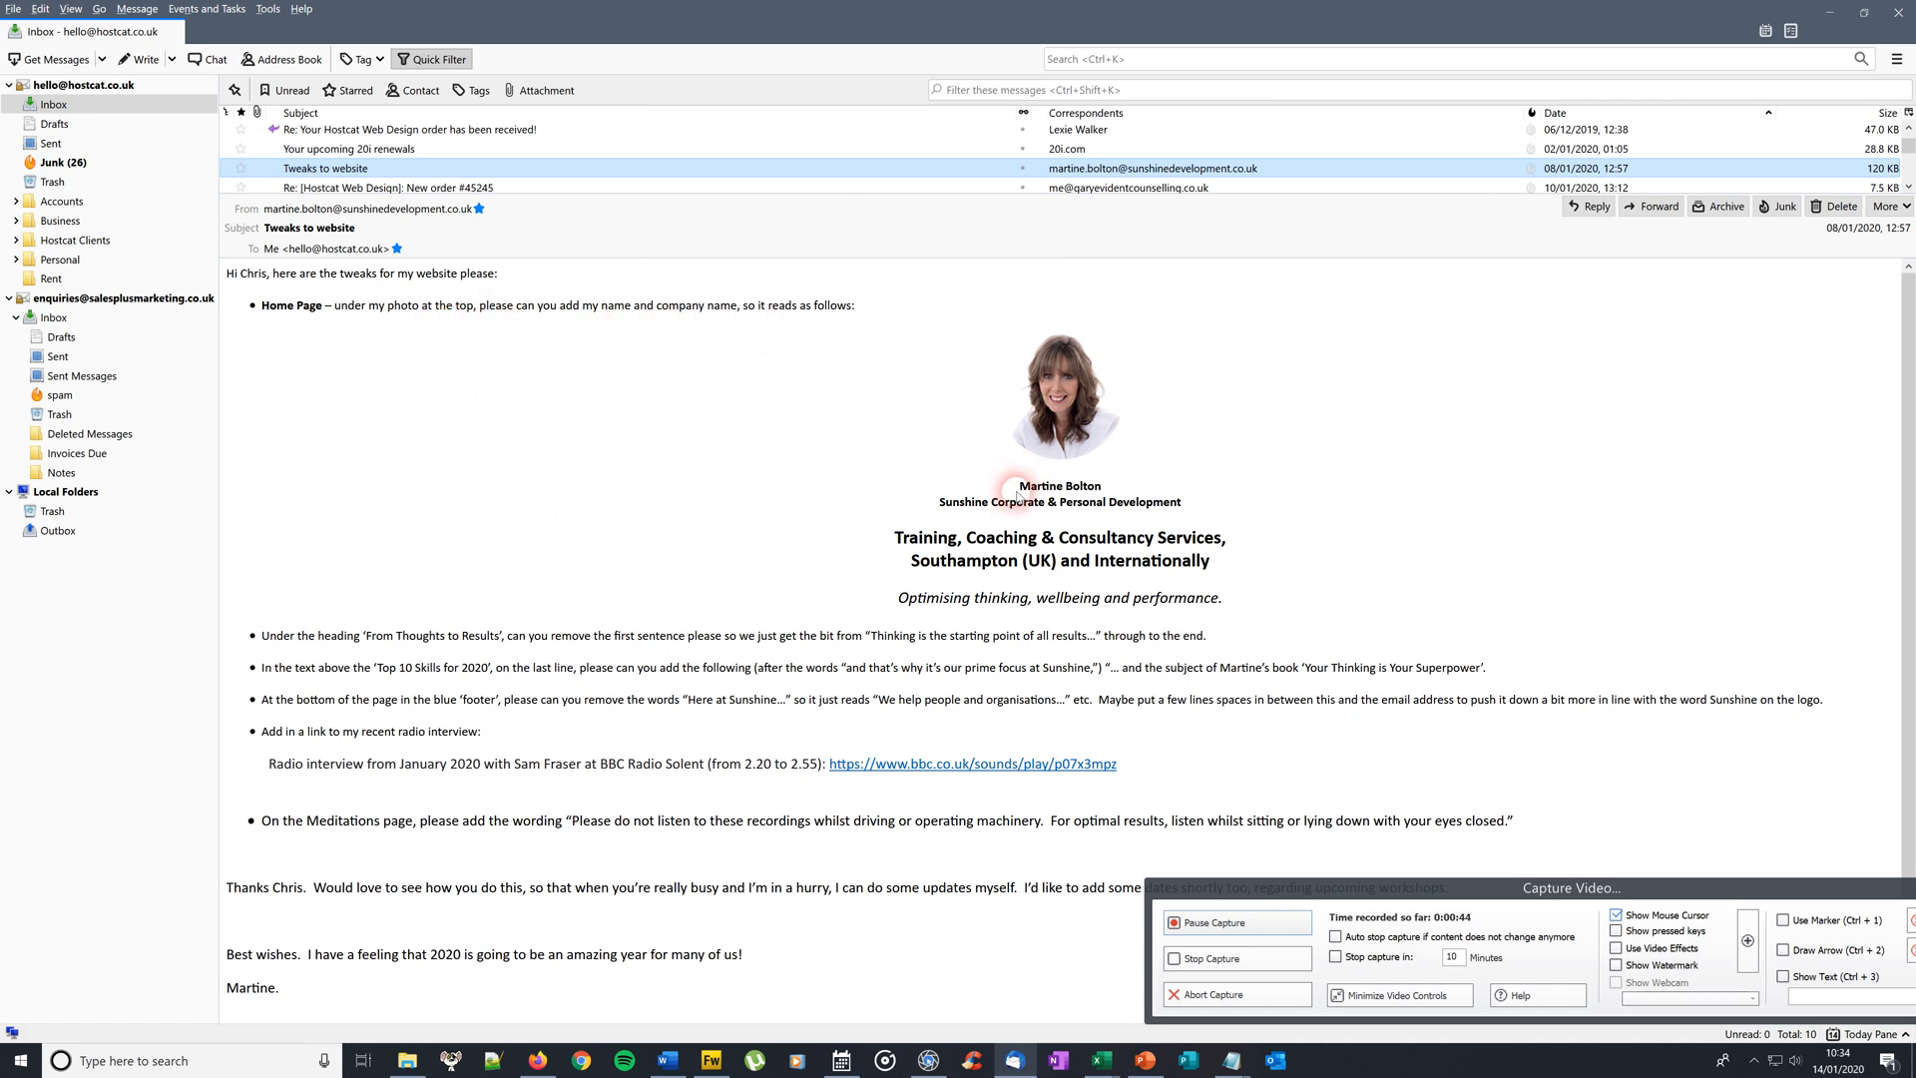
{"action": "left_click_drag", "start_coordinate": [1018, 485], "coordinate": [1189, 500]}
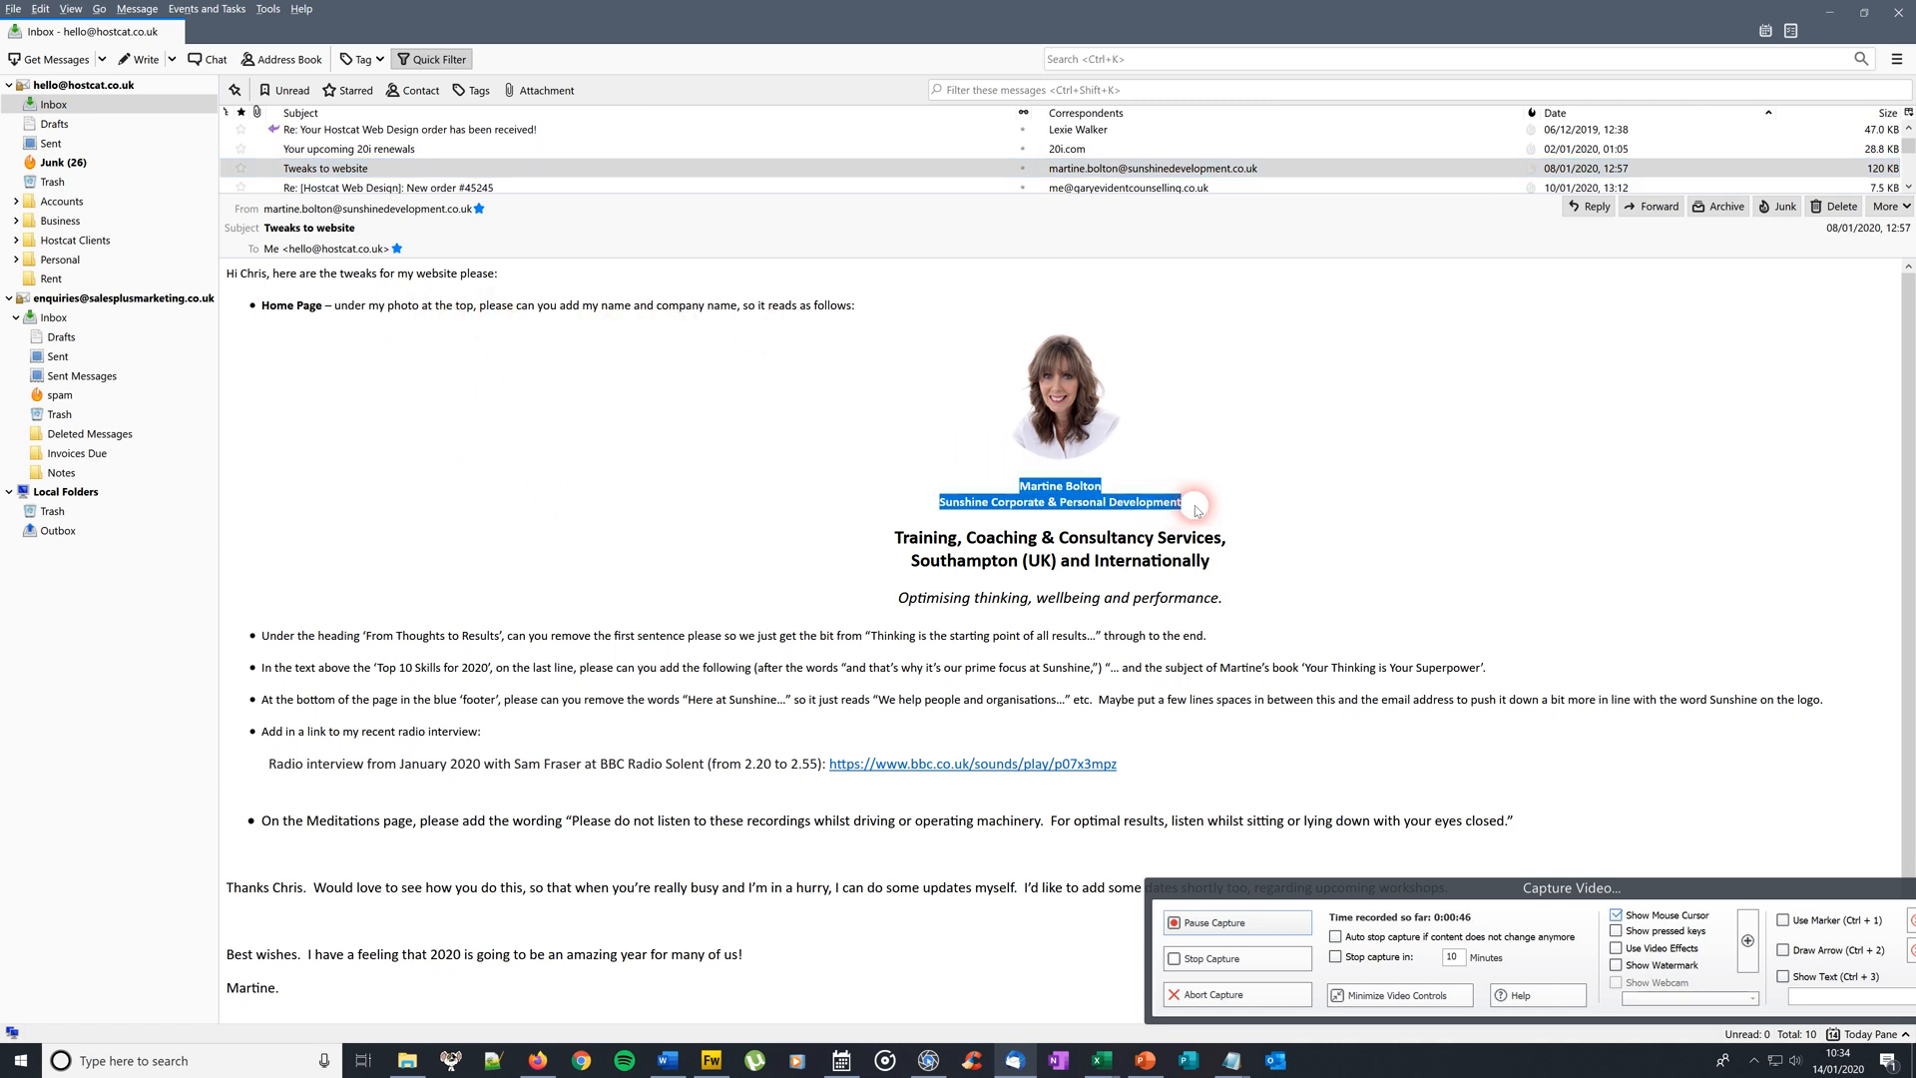
{"action": "right_click", "coordinate": [1091, 496]}
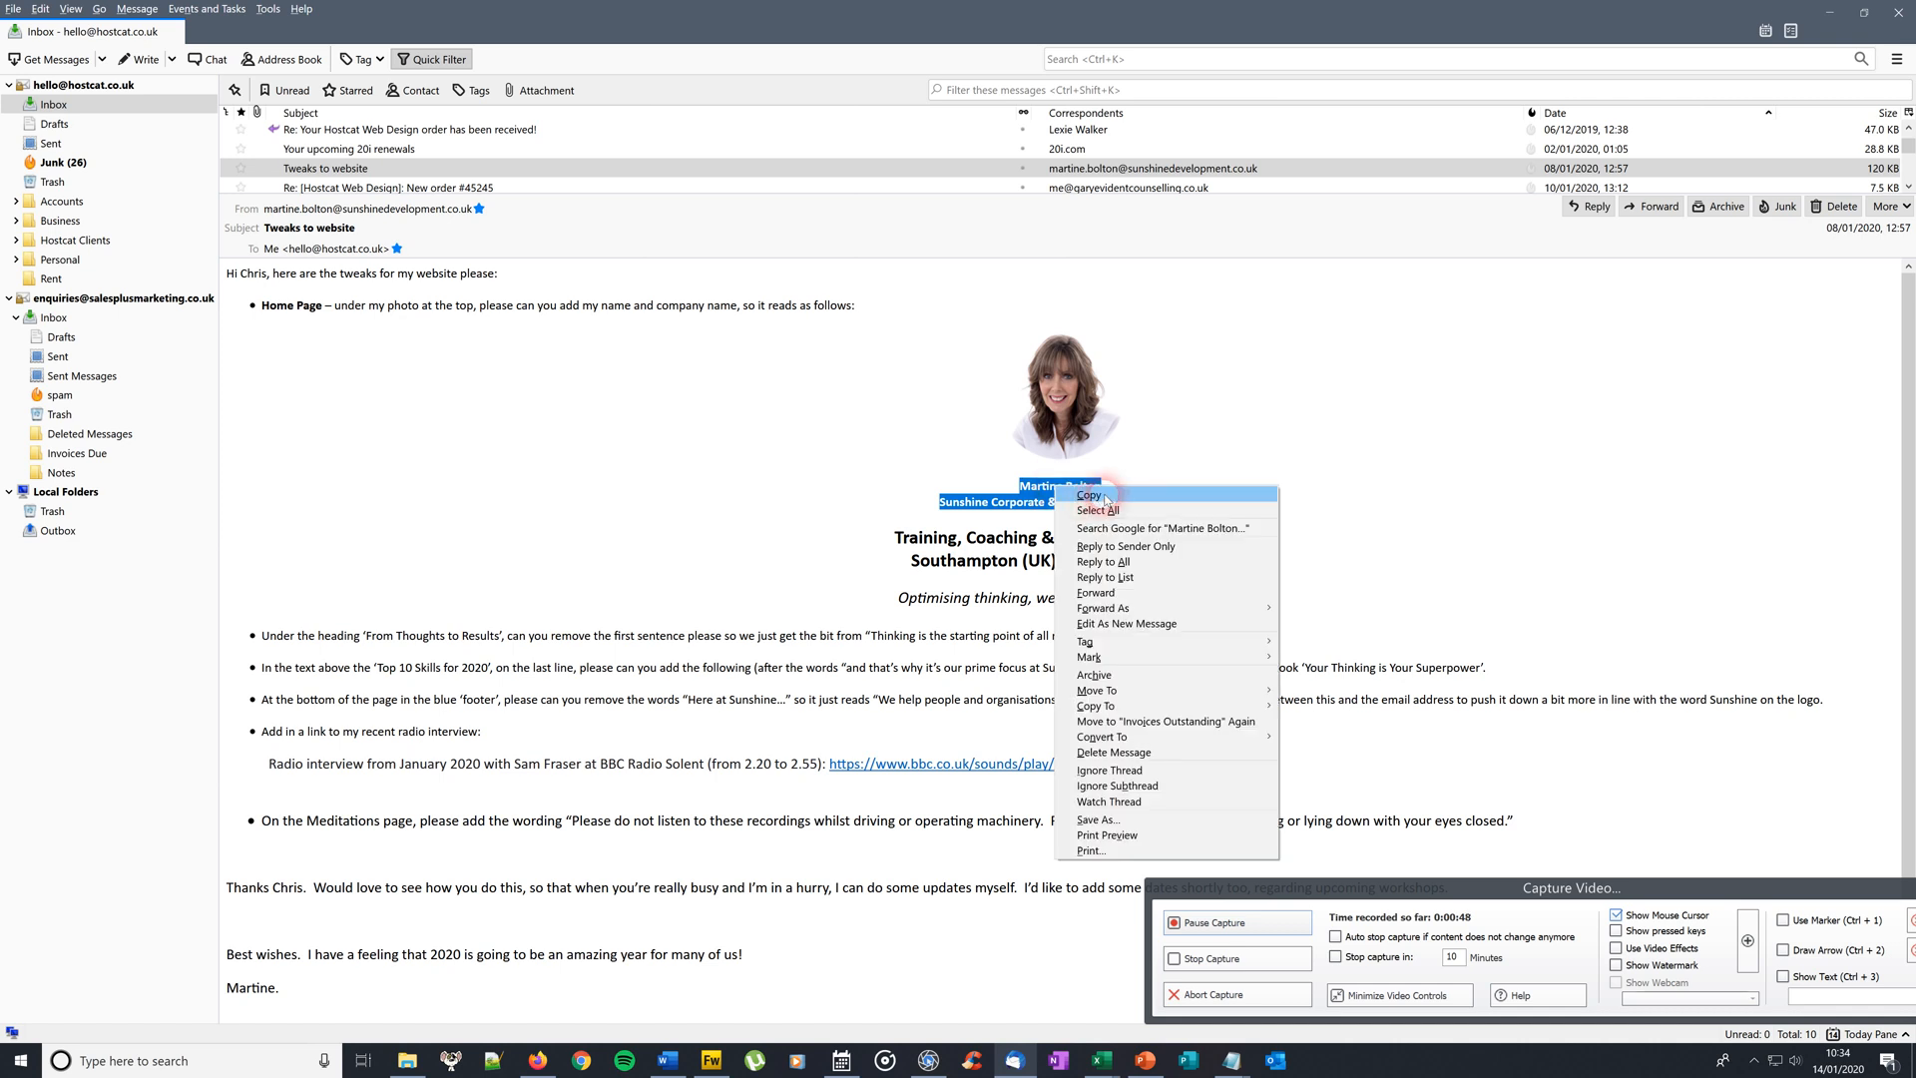
{"action": "left_click", "coordinate": [1091, 496]}
{"action": "left_click", "coordinate": [1821, 12]}
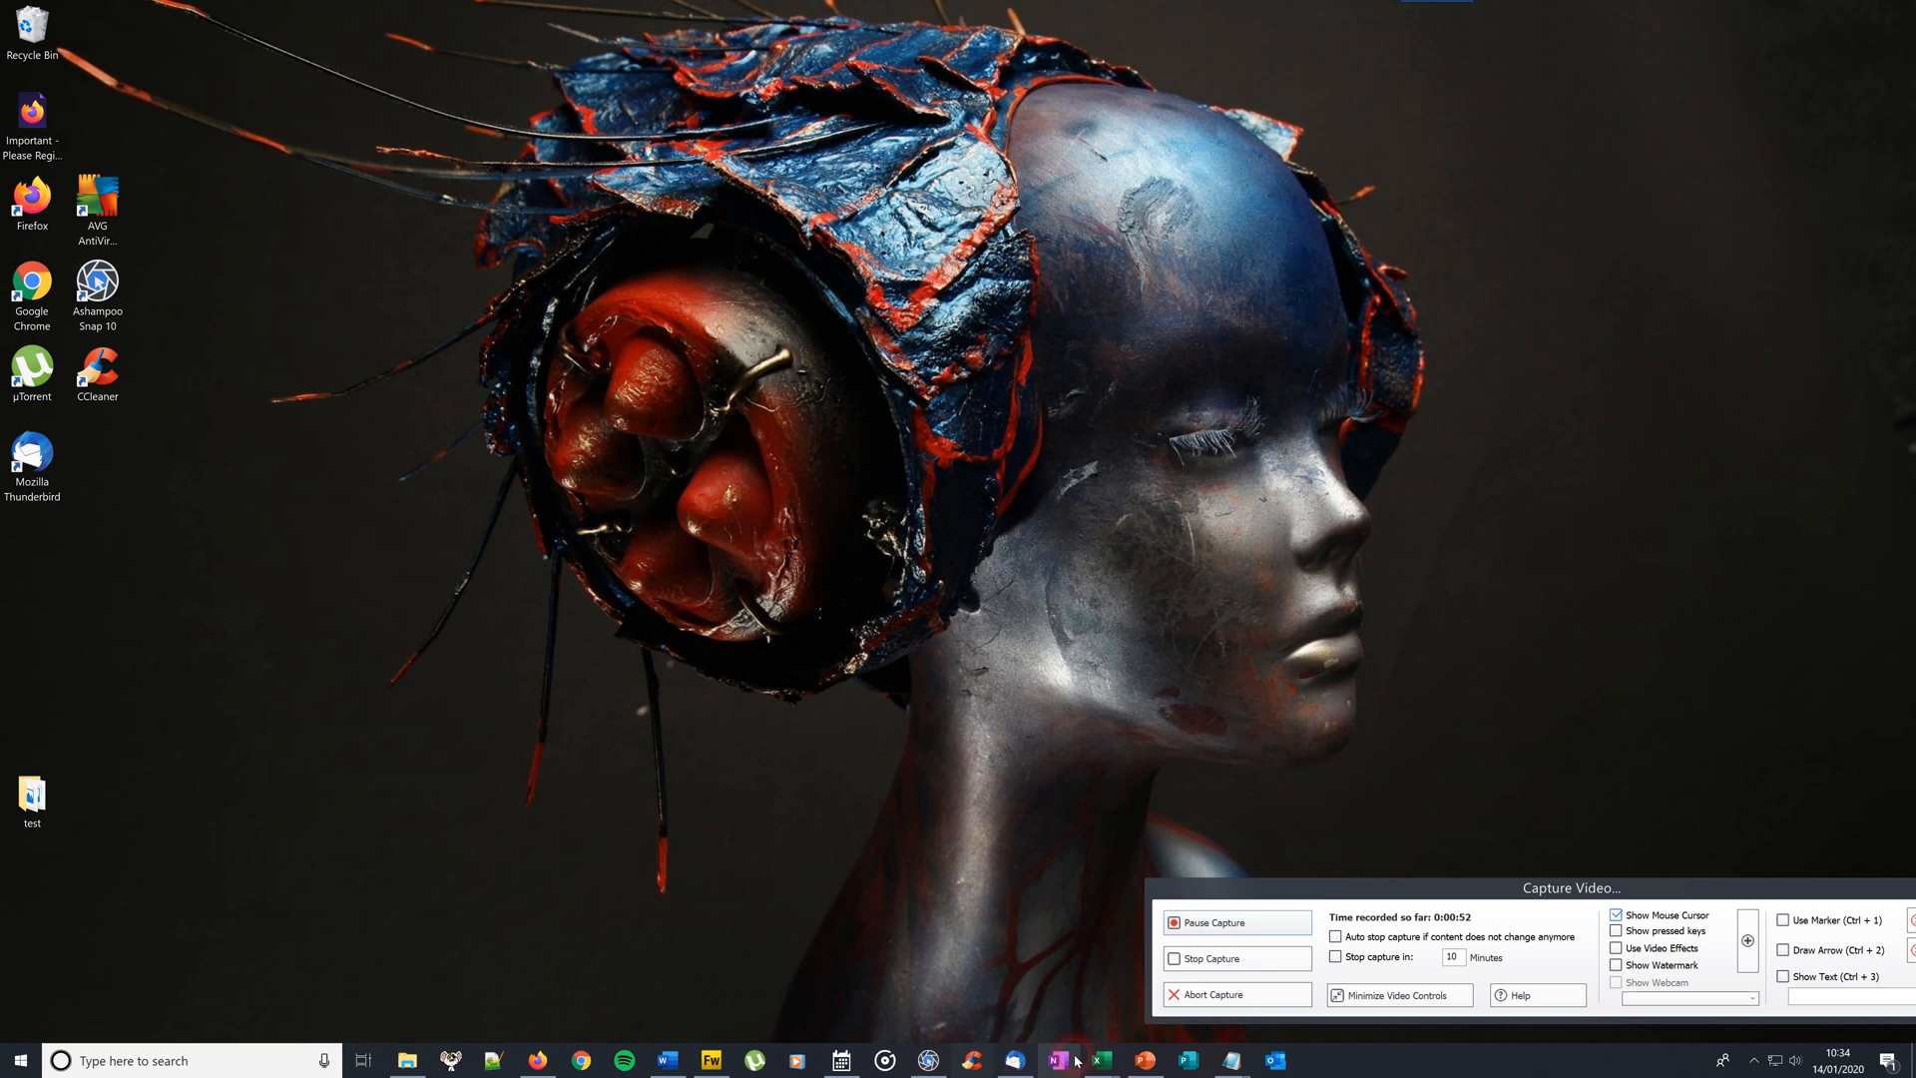
{"action": "left_click", "coordinate": [539, 1057]}
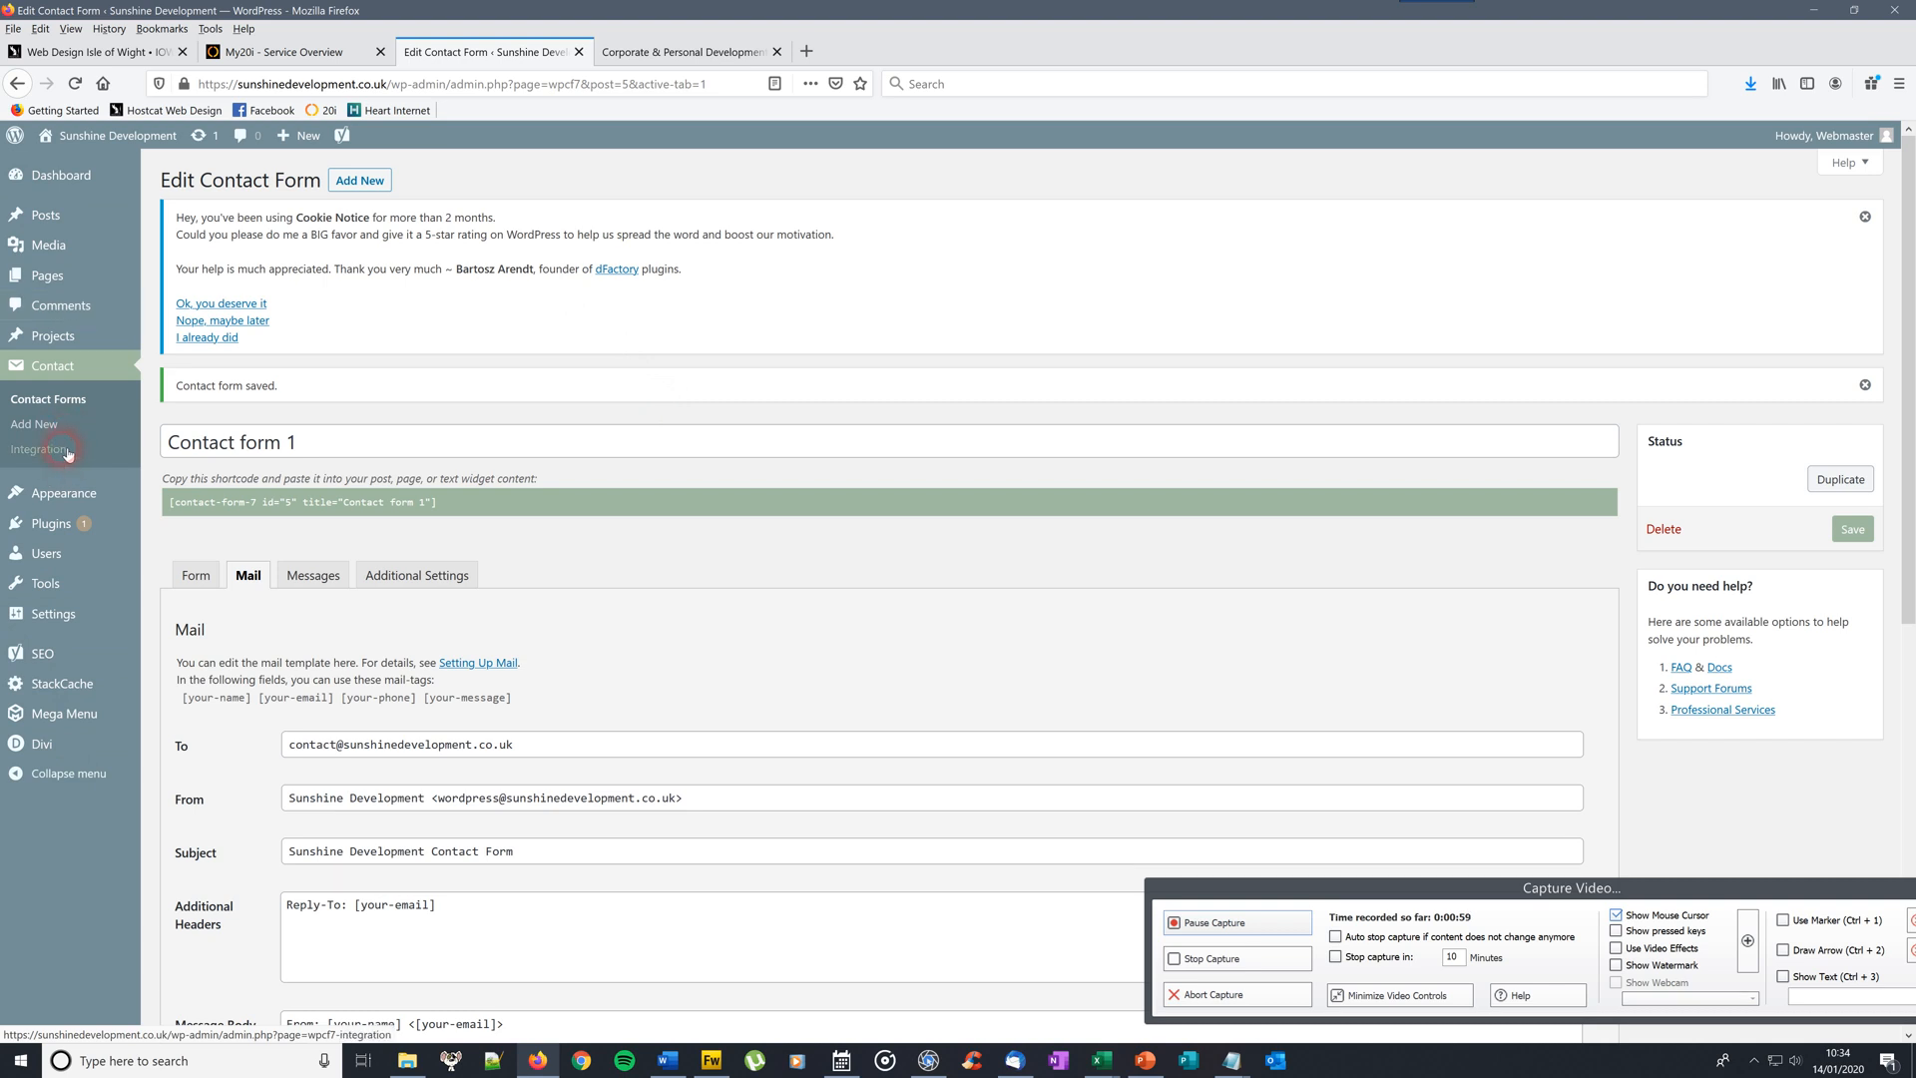
Open the 'Corporate & Personal Development' page from the Pages list for editing
{"action": "mouse_move", "coordinate": [72, 487]}
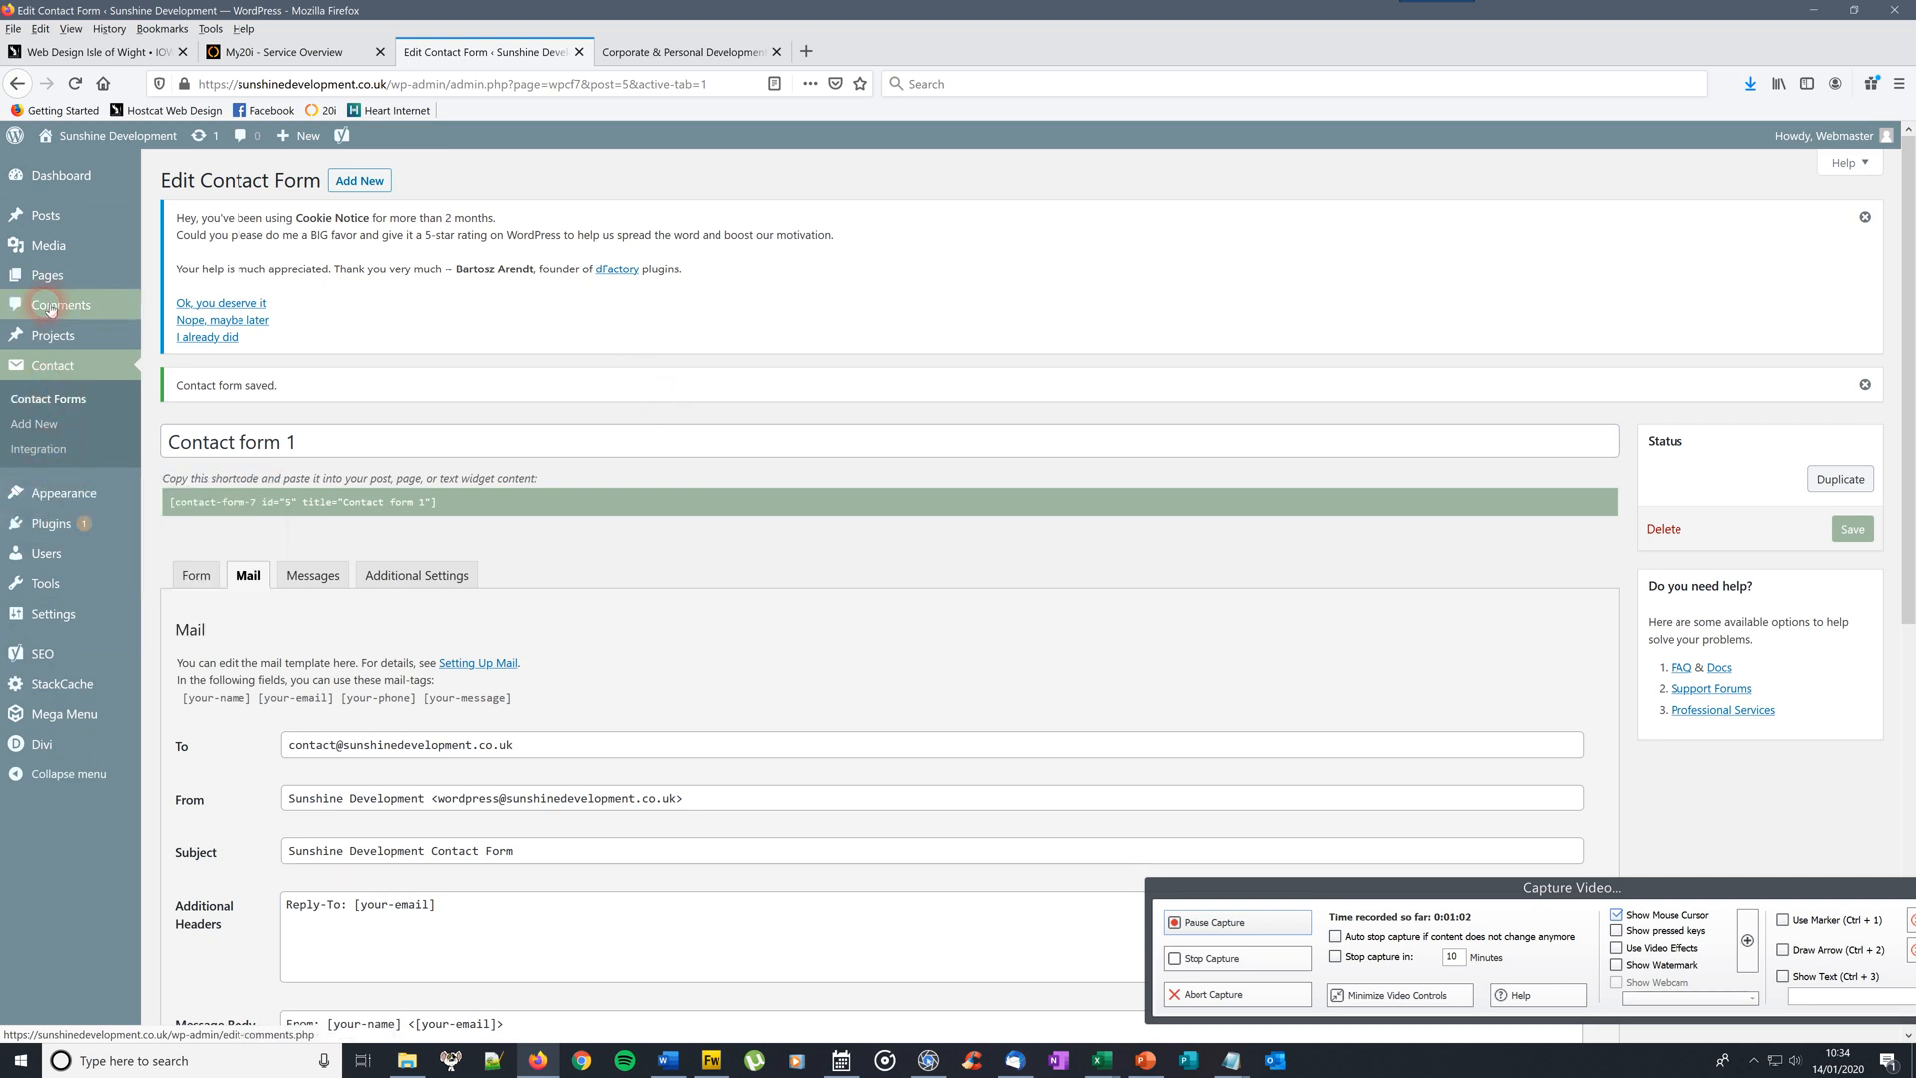
{"action": "left_click", "coordinate": [62, 275]}
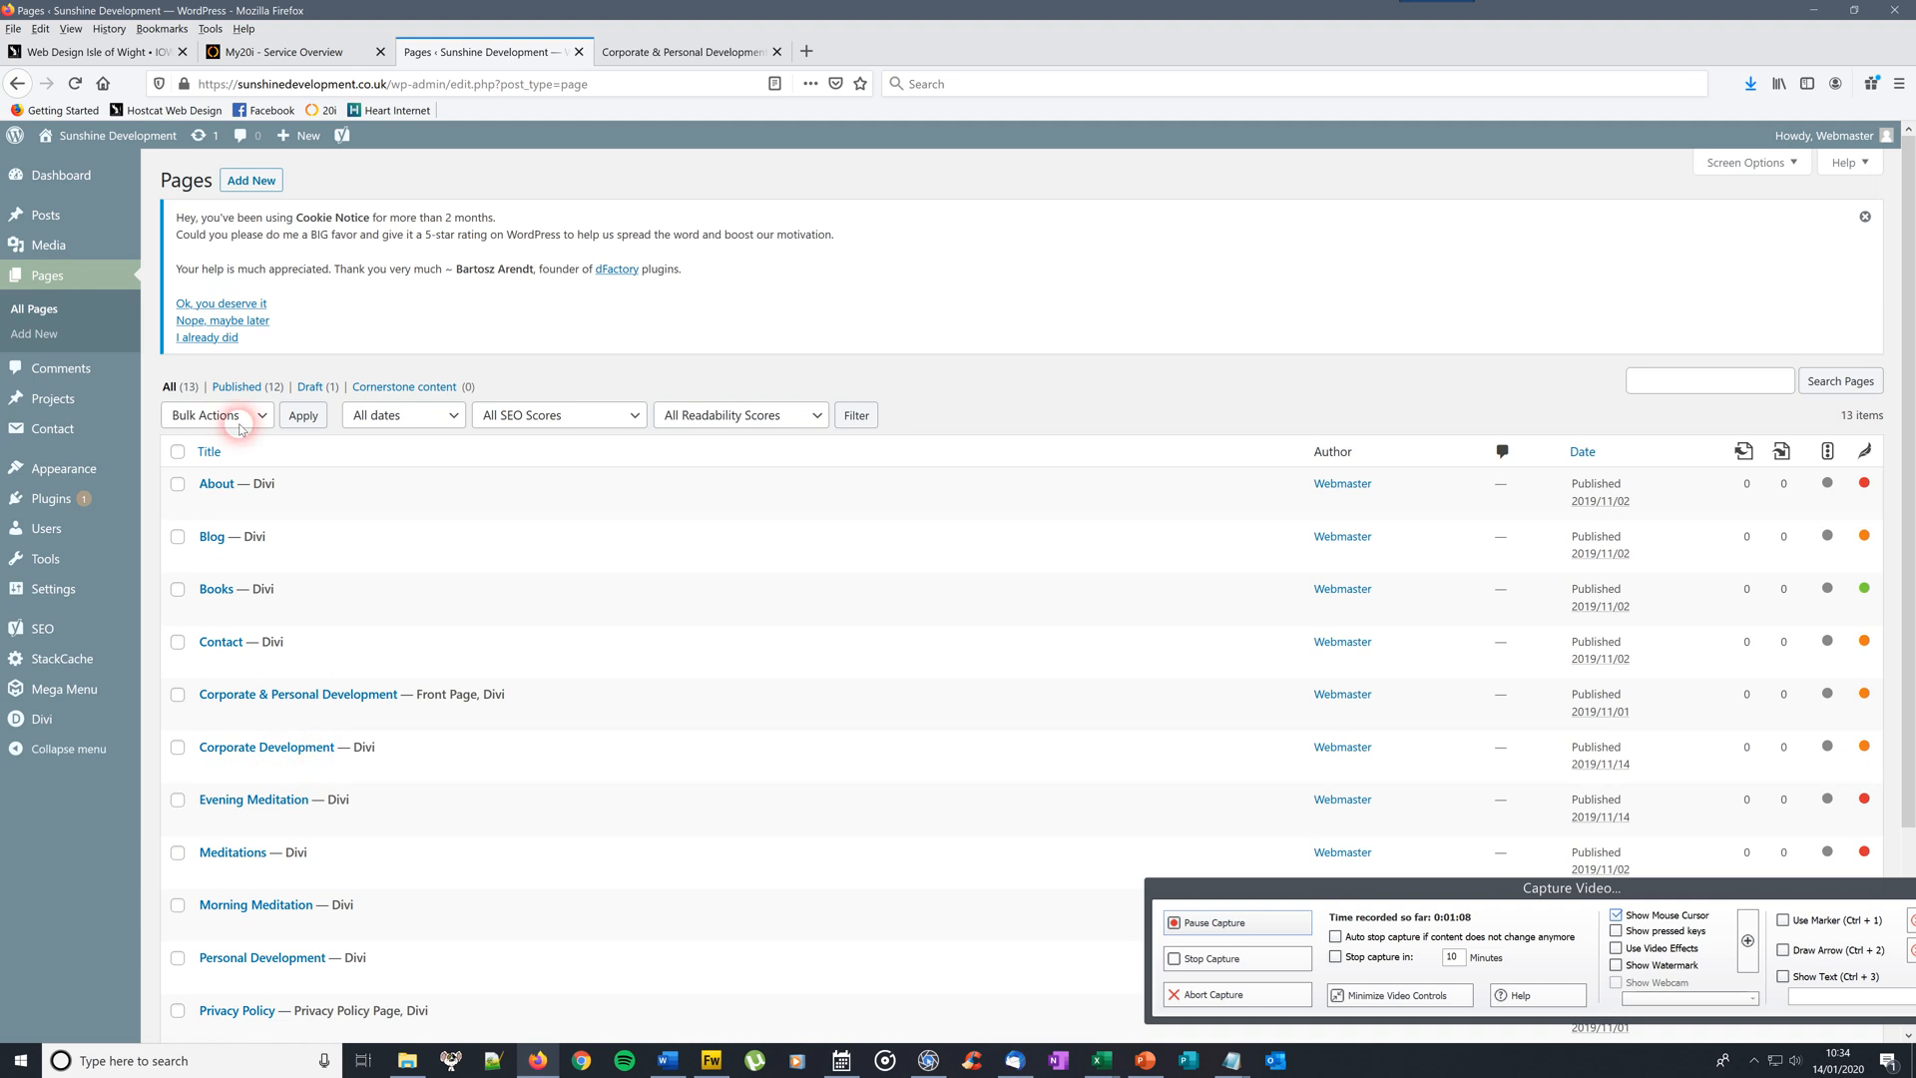
{"action": "left_click_drag", "start_coordinate": [1911, 163], "coordinate": [1911, 346]}
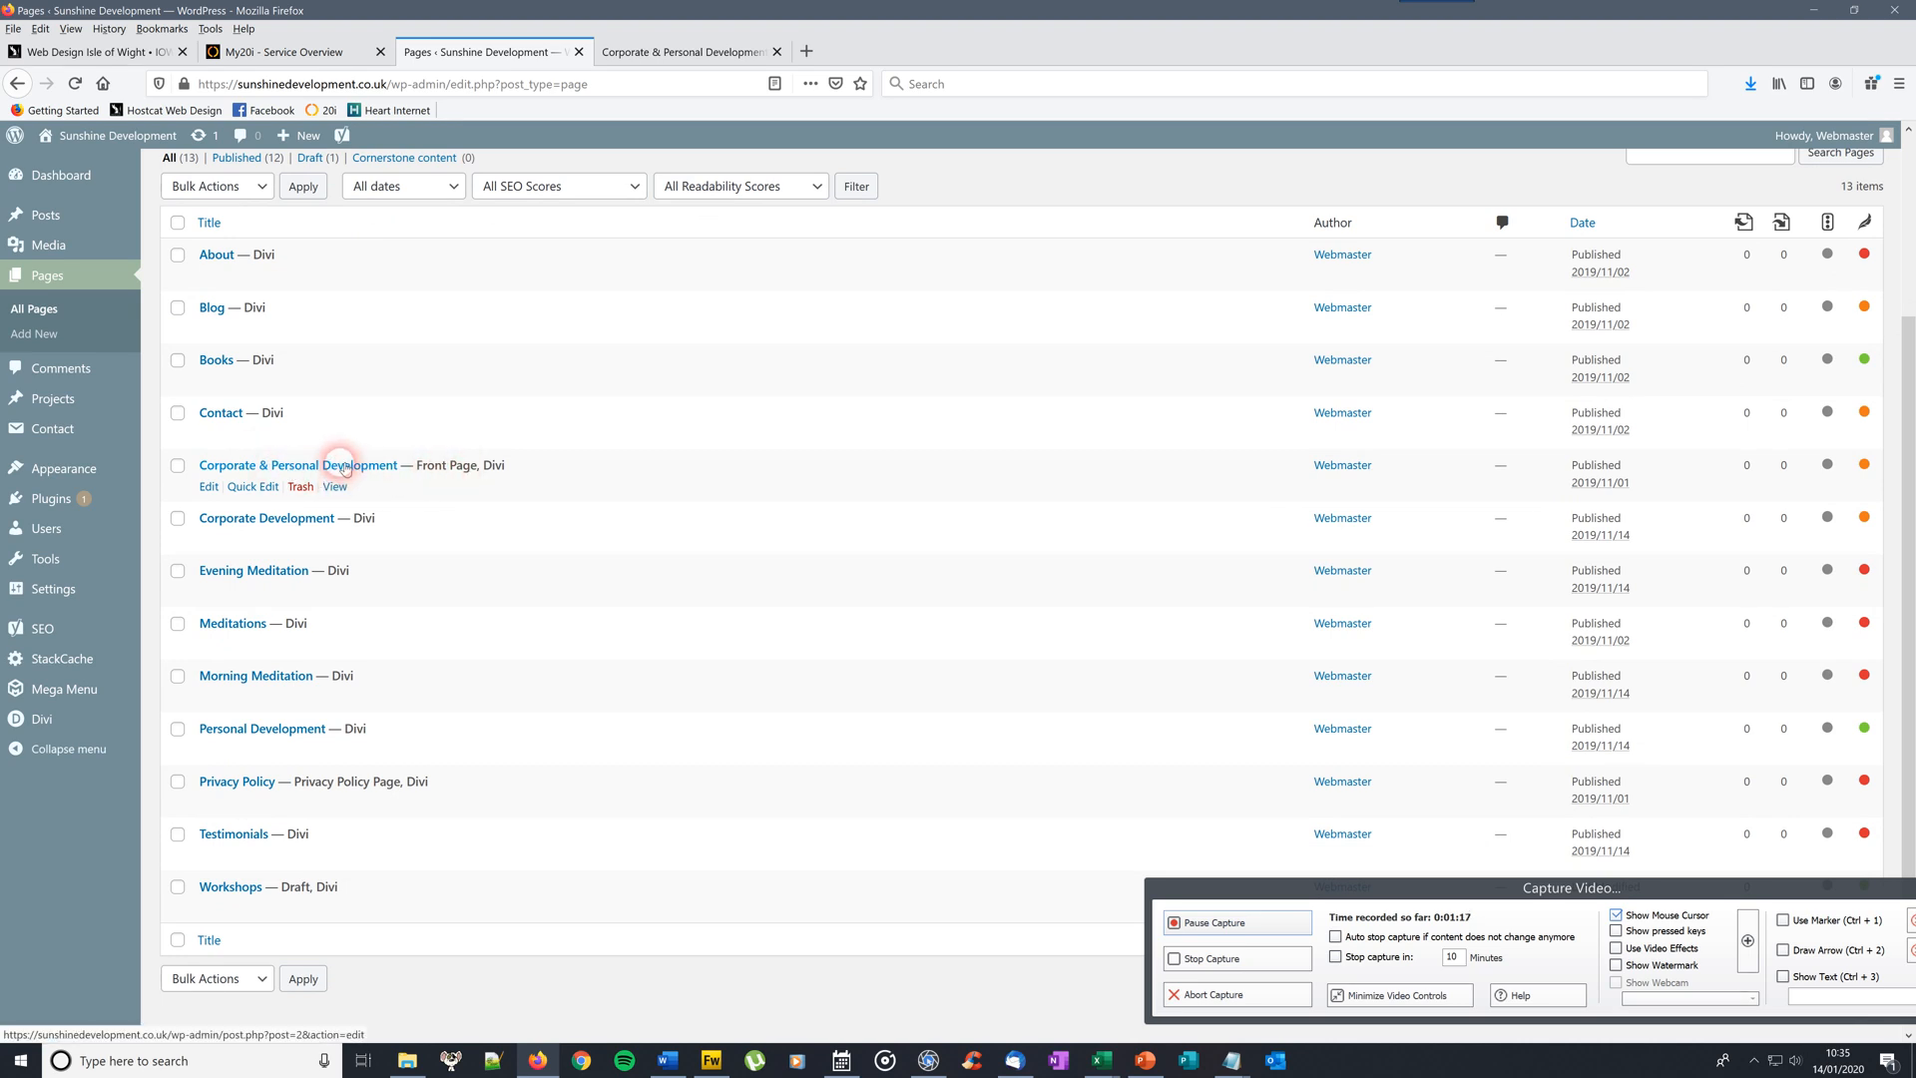
{"action": "left_click", "coordinate": [290, 465]}
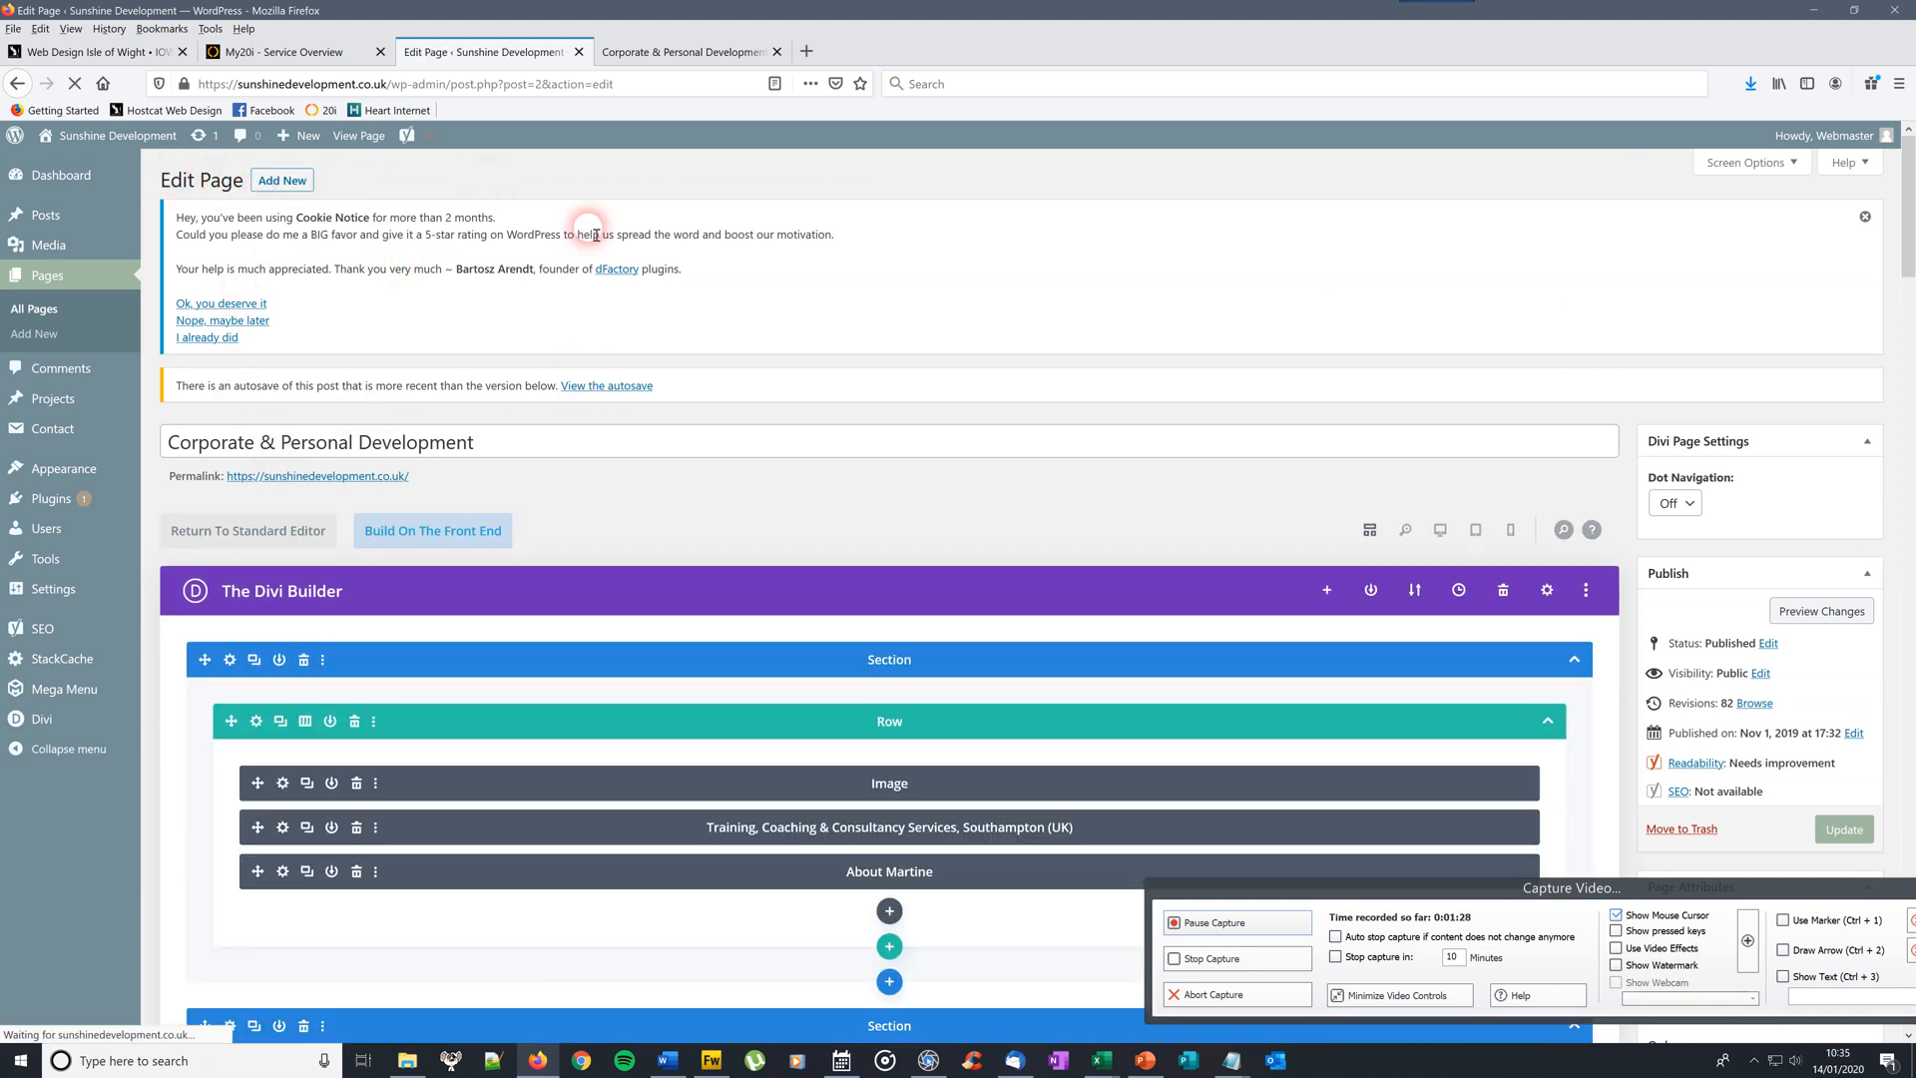
{"action": "scroll", "coordinate": [1910, 180], "scroll_direction": "down", "scroll_amount": 3}
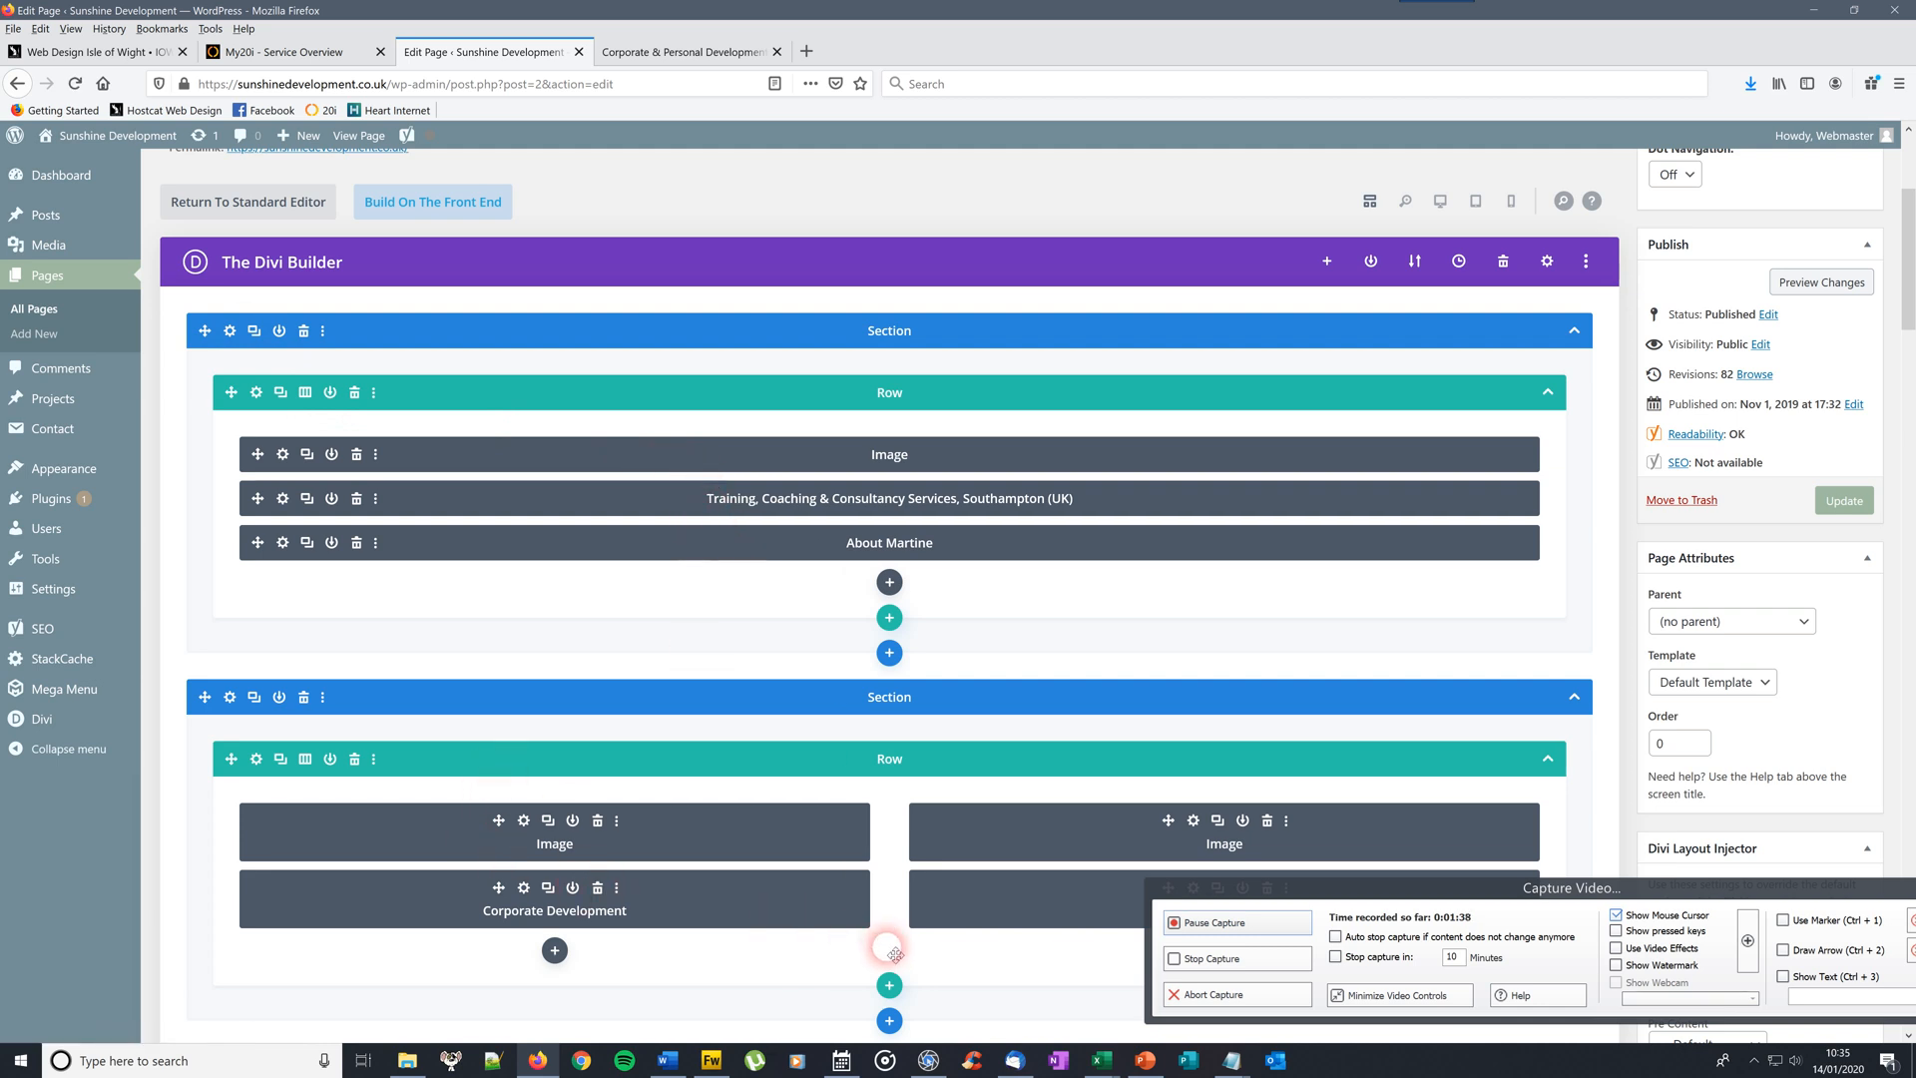
{"action": "left_click", "coordinate": [685, 51]}
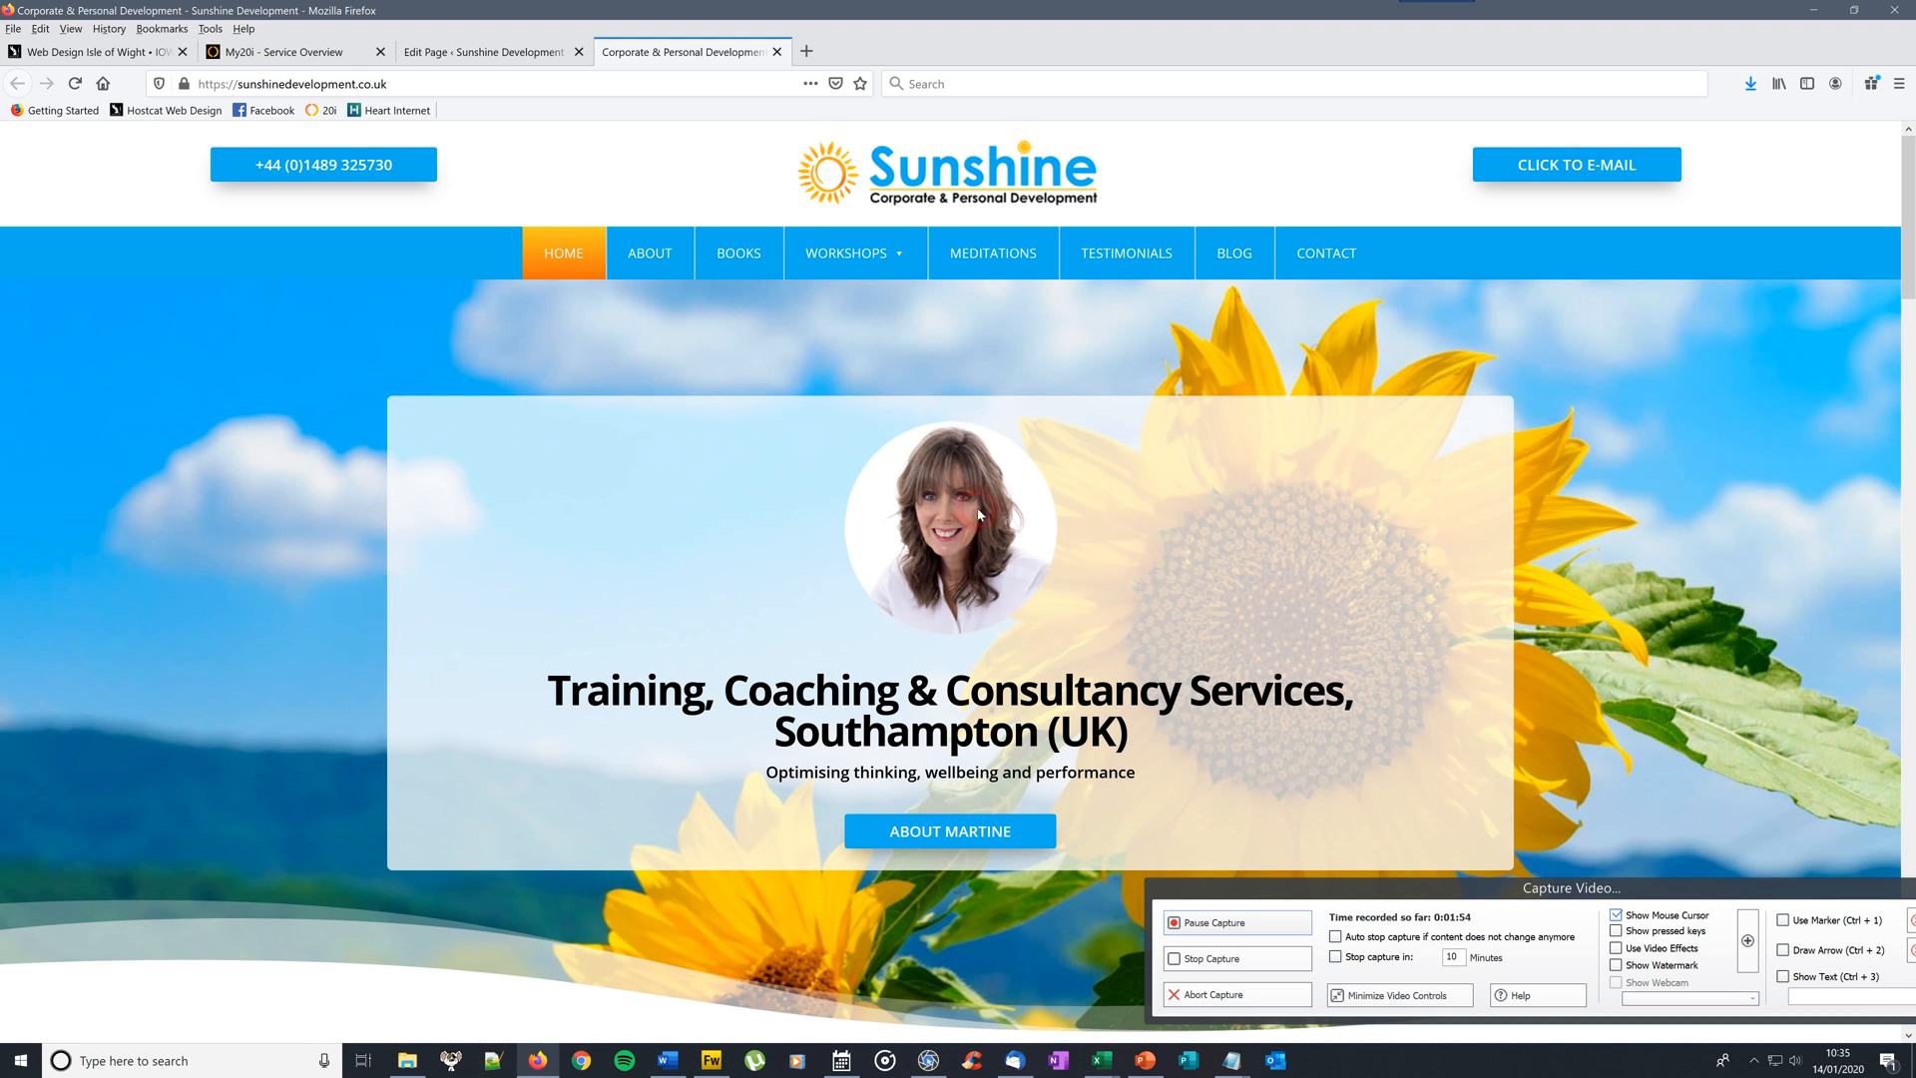
{"action": "left_click", "coordinate": [1035, 627]}
{"action": "left_click", "coordinate": [509, 51]}
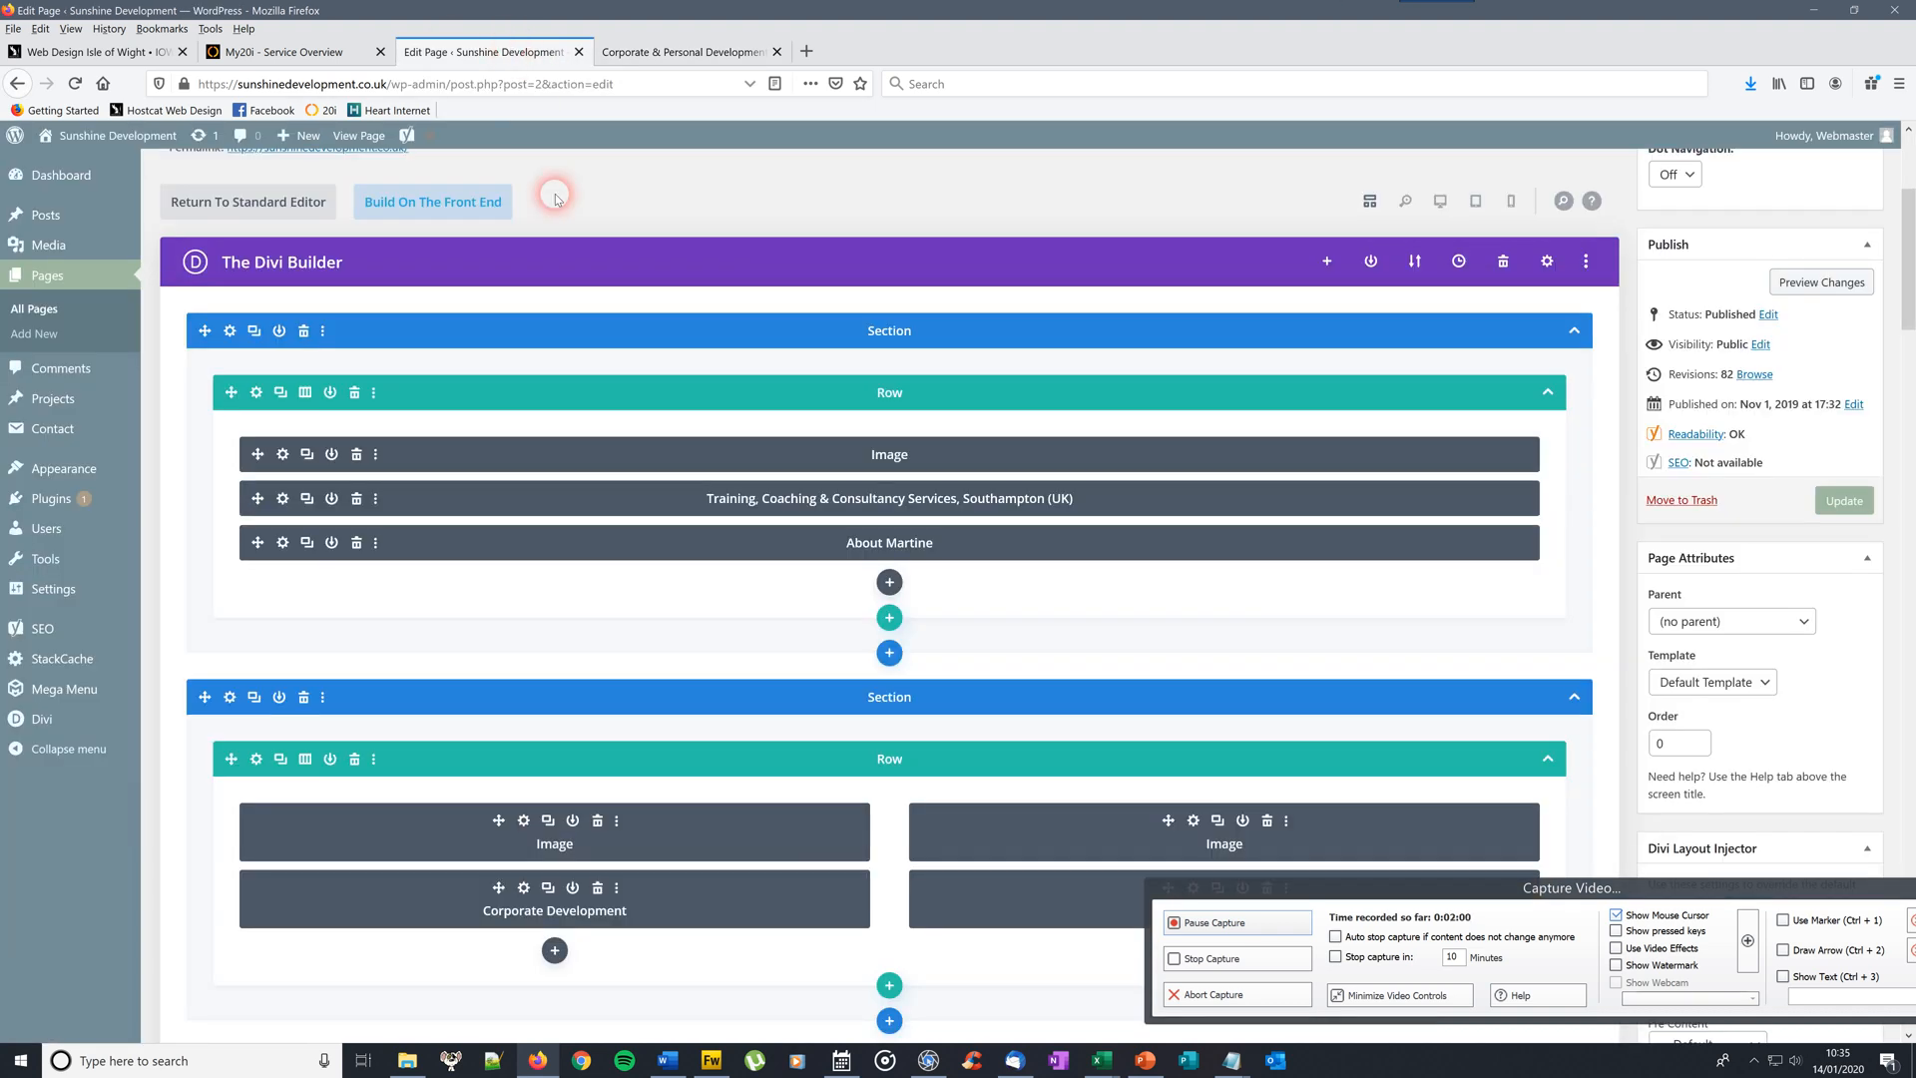
{"action": "left_click", "coordinate": [332, 392]}
{"action": "left_click", "coordinate": [276, 332]}
{"action": "left_click", "coordinate": [284, 543]}
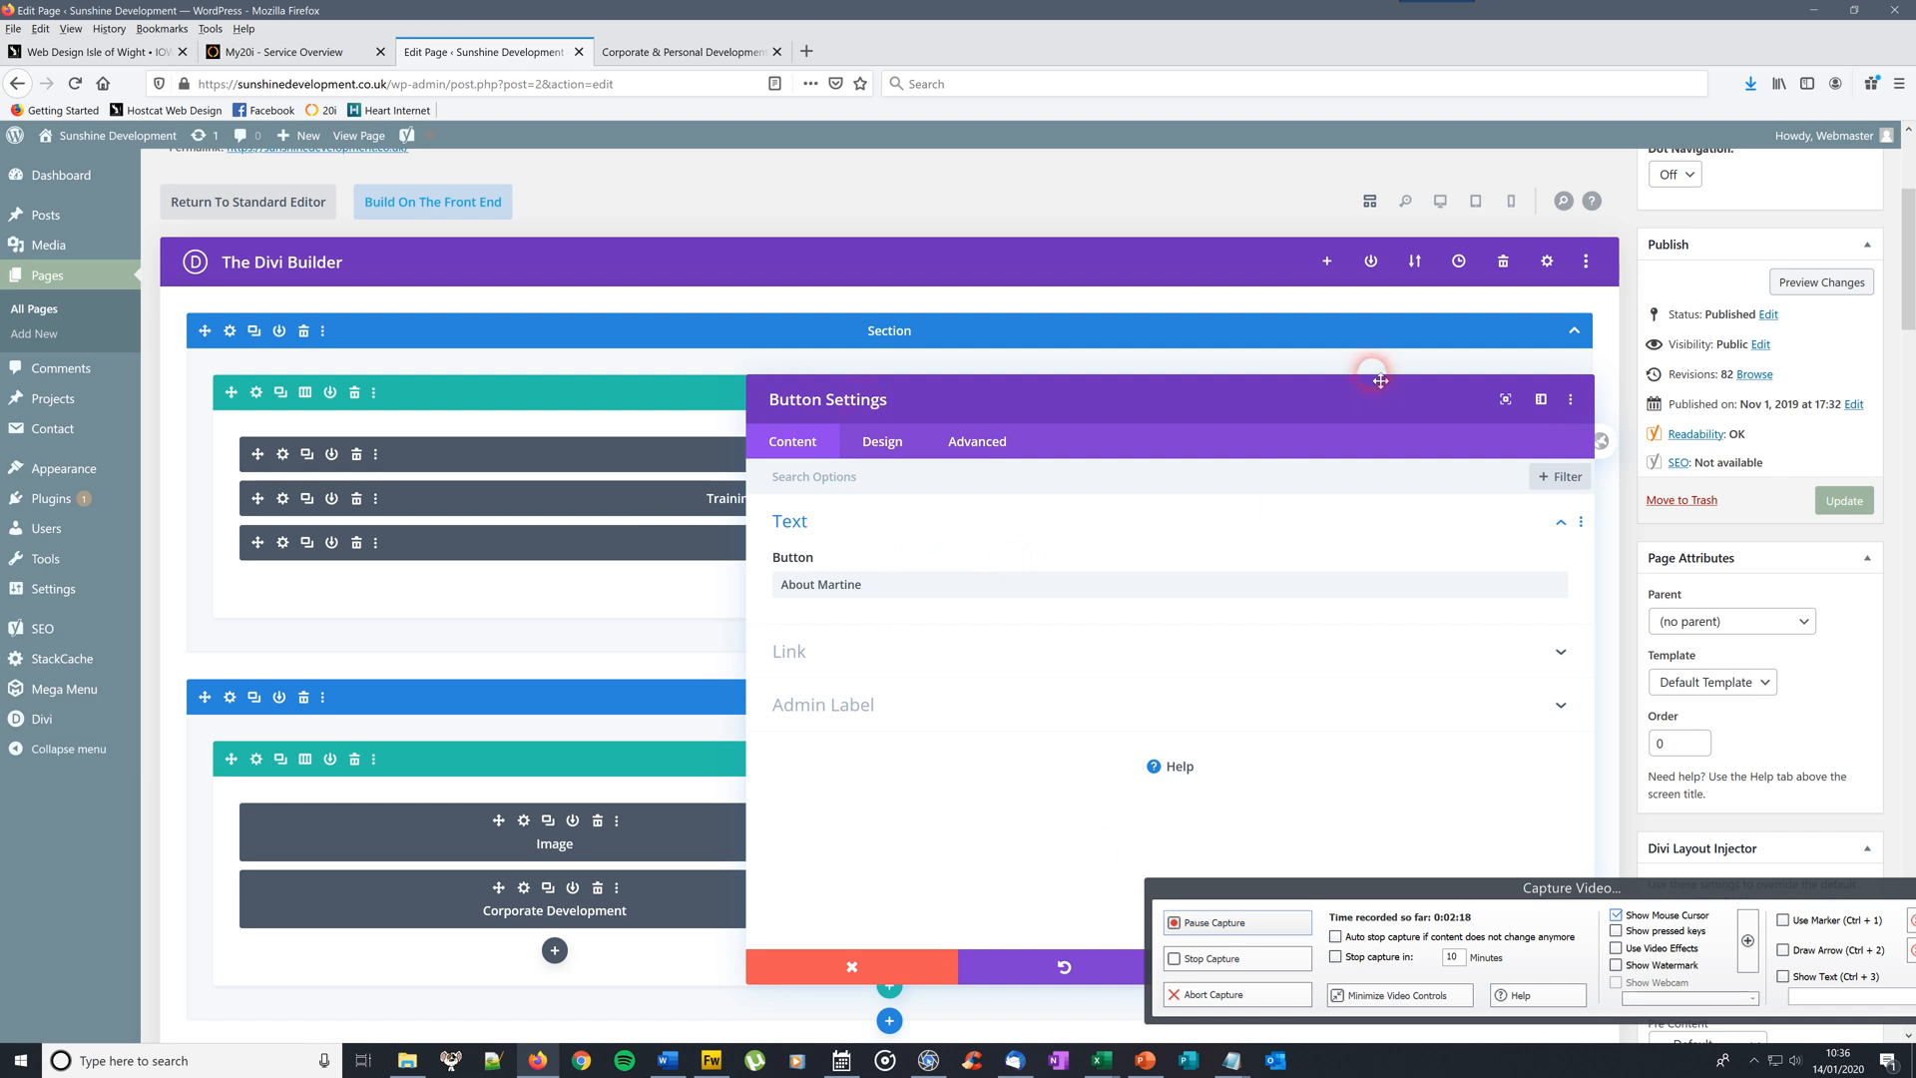
{"action": "left_click_drag", "start_coordinate": [1360, 398], "coordinate": [875, 290]}
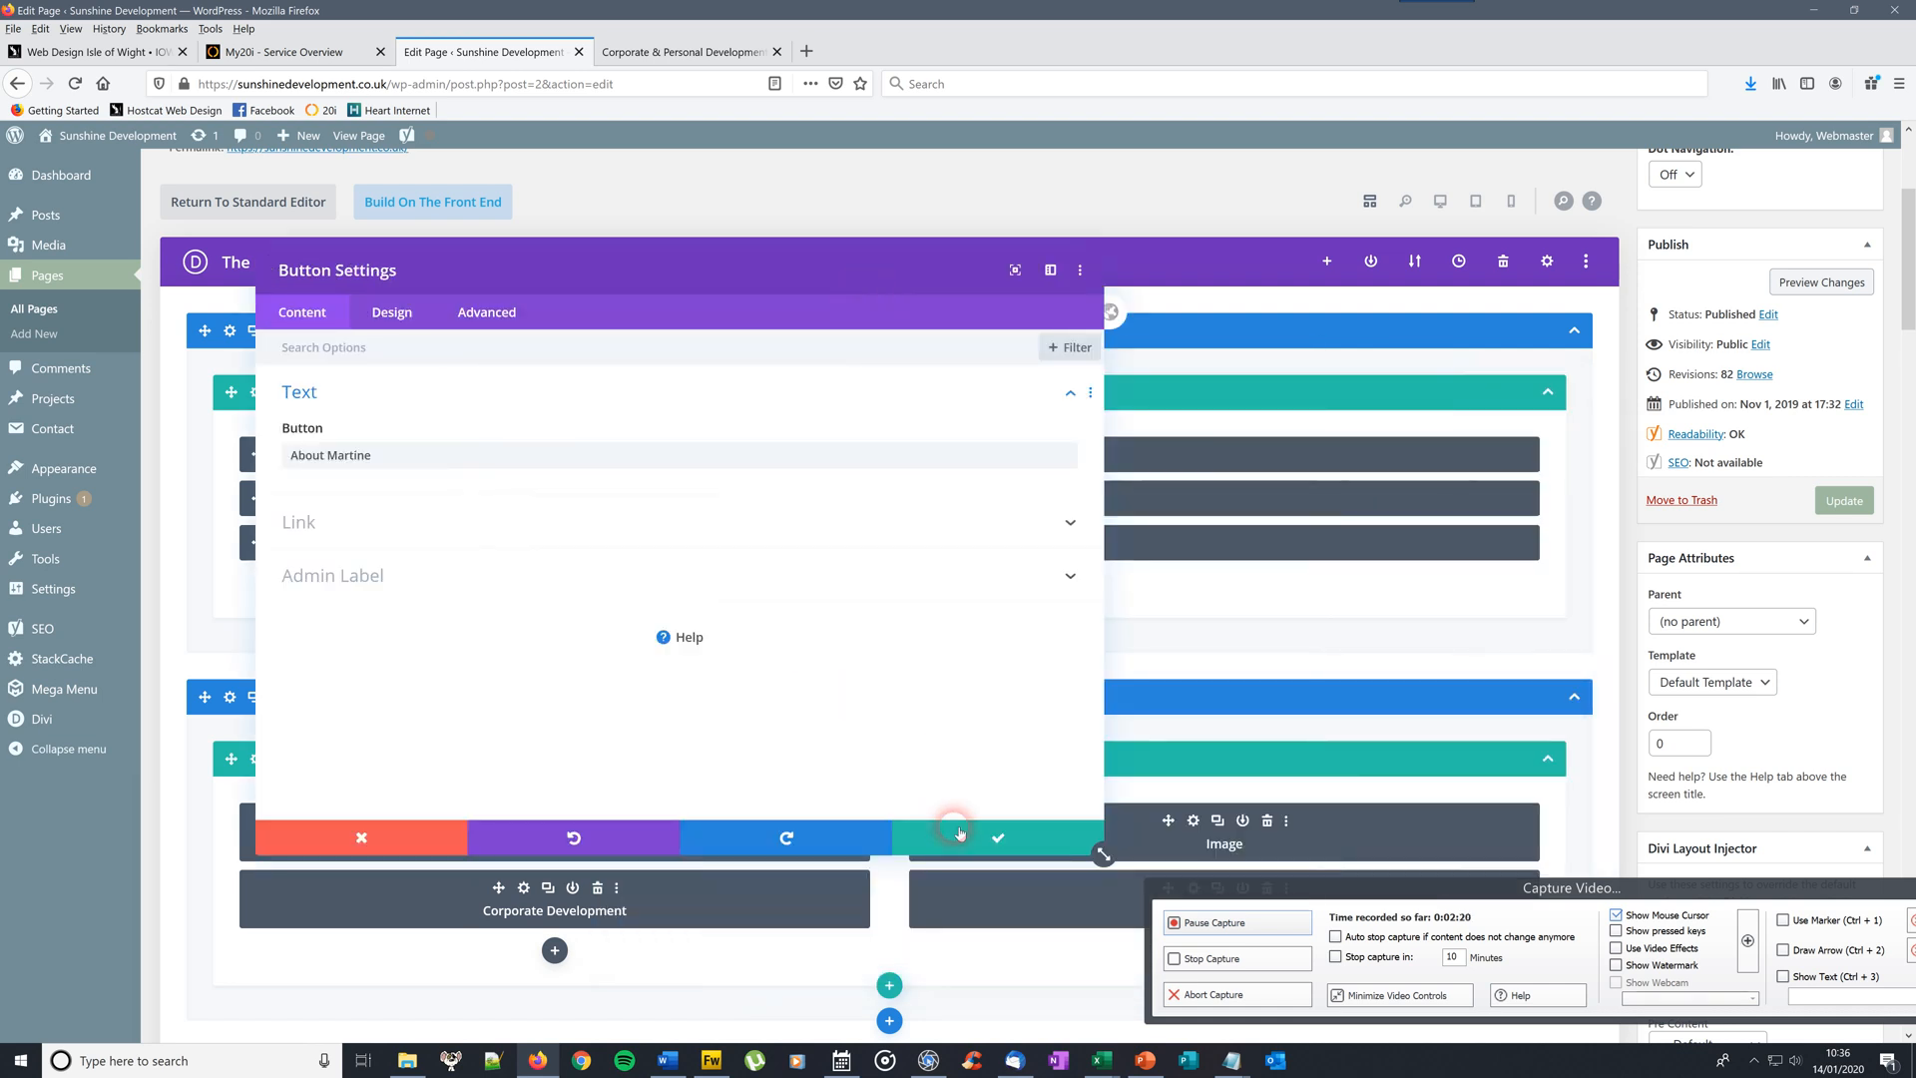
{"action": "left_click", "coordinate": [379, 848]}
{"action": "left_click", "coordinate": [662, 52]}
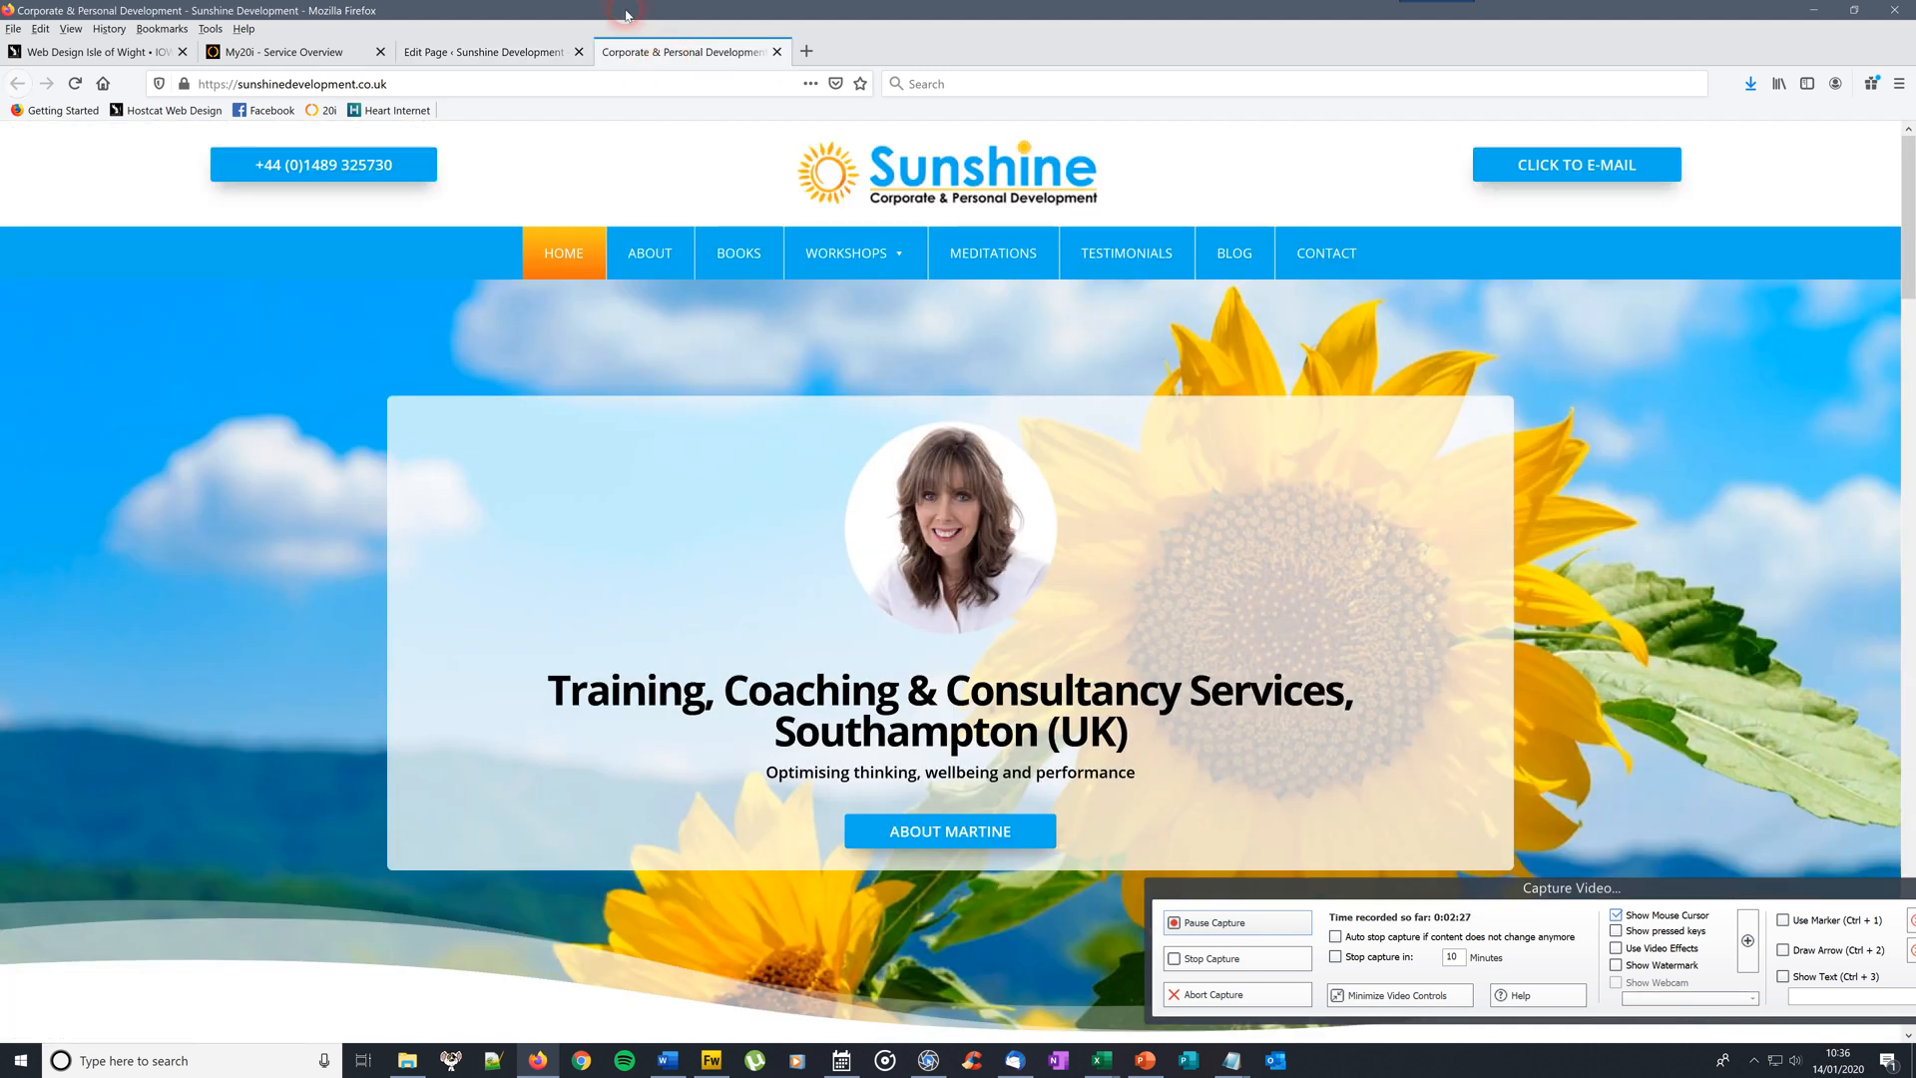
{"action": "left_click", "coordinate": [514, 52]}
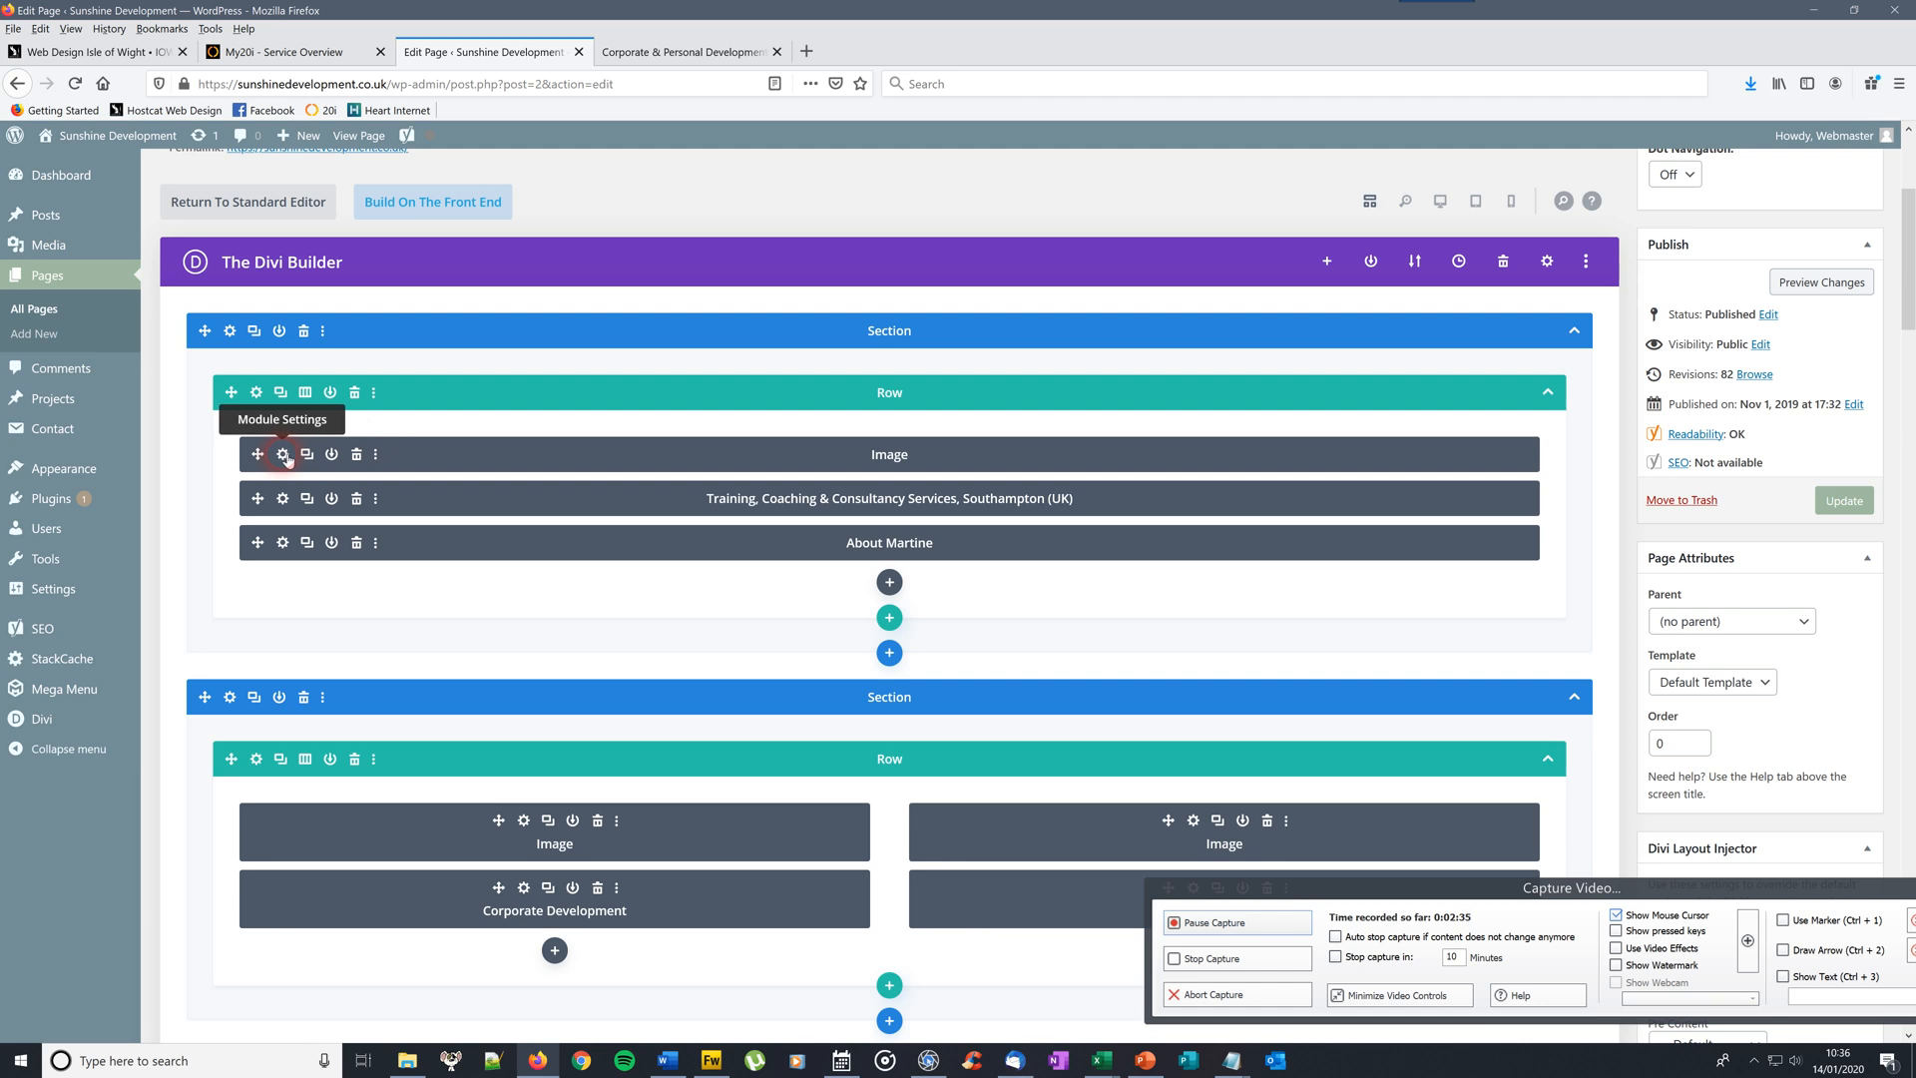
{"action": "left_click", "coordinate": [283, 455]}
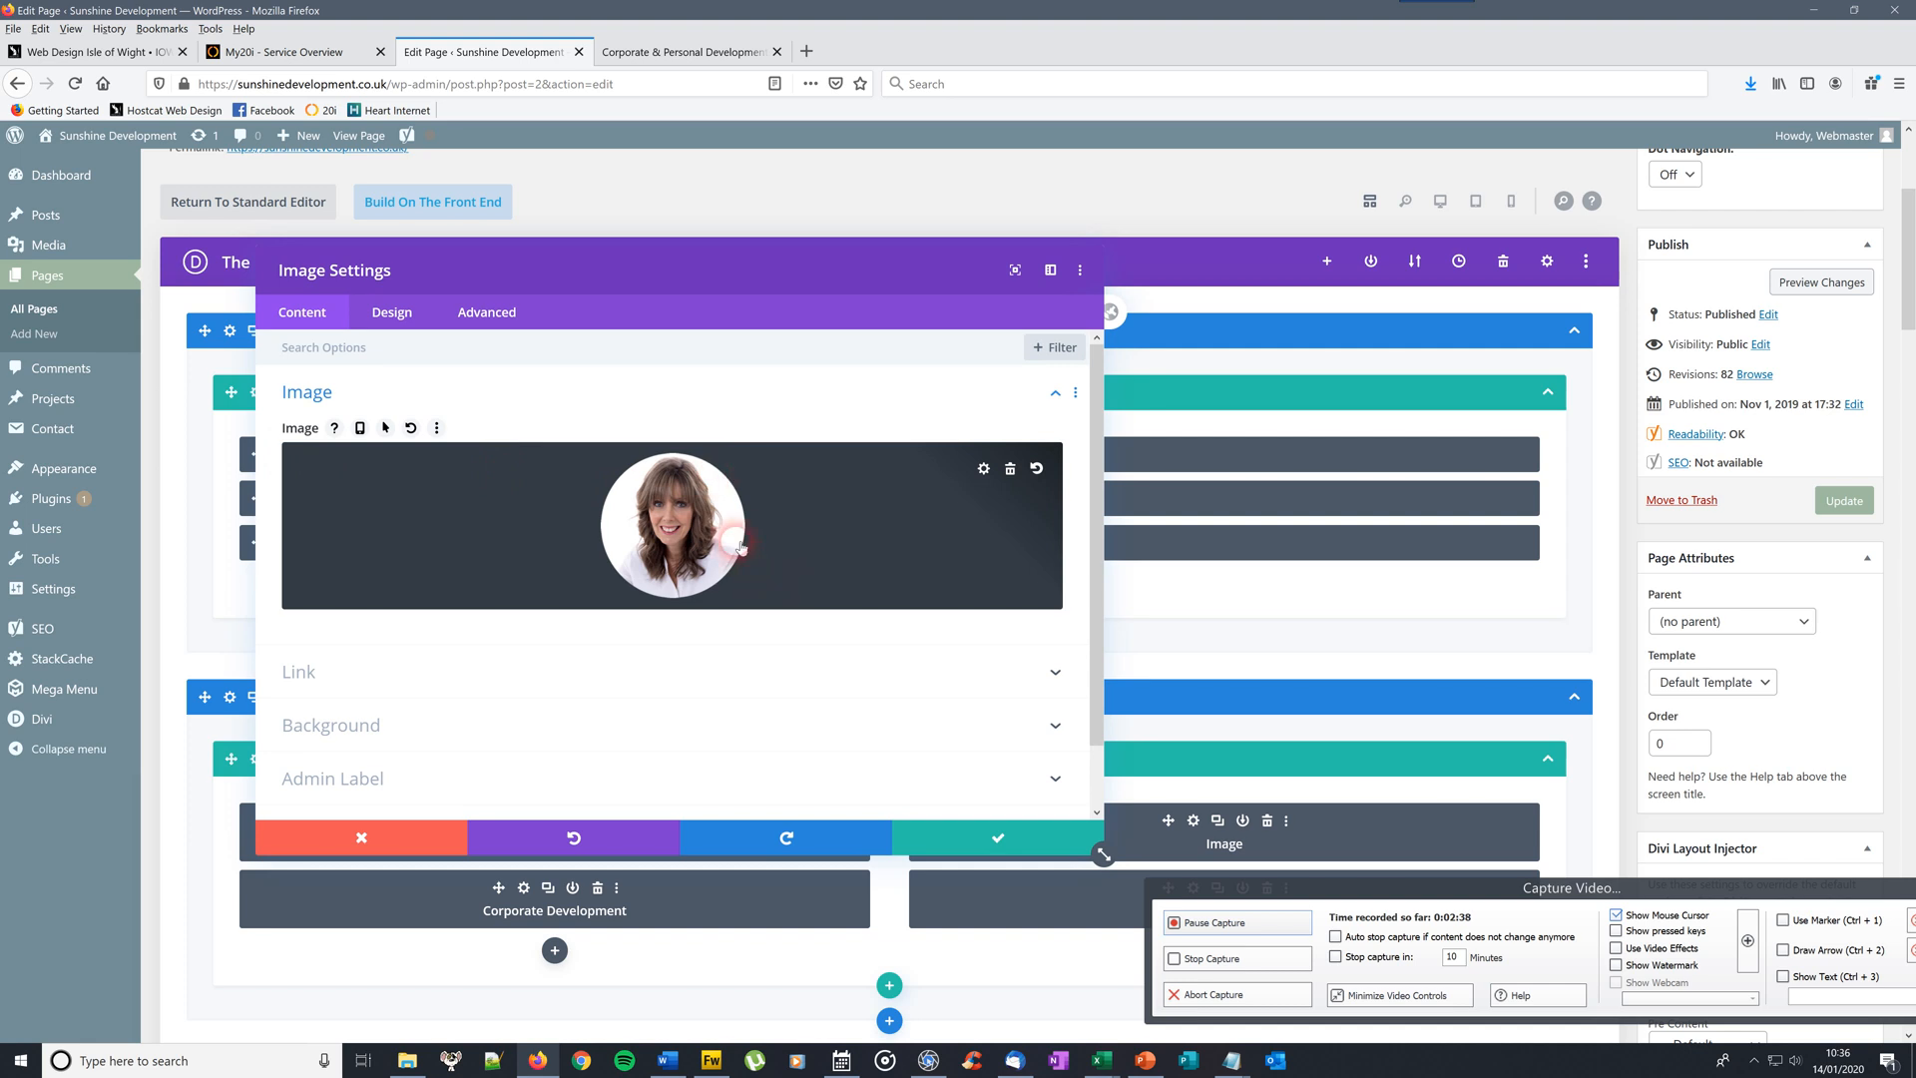
{"action": "left_click", "coordinate": [998, 839]}
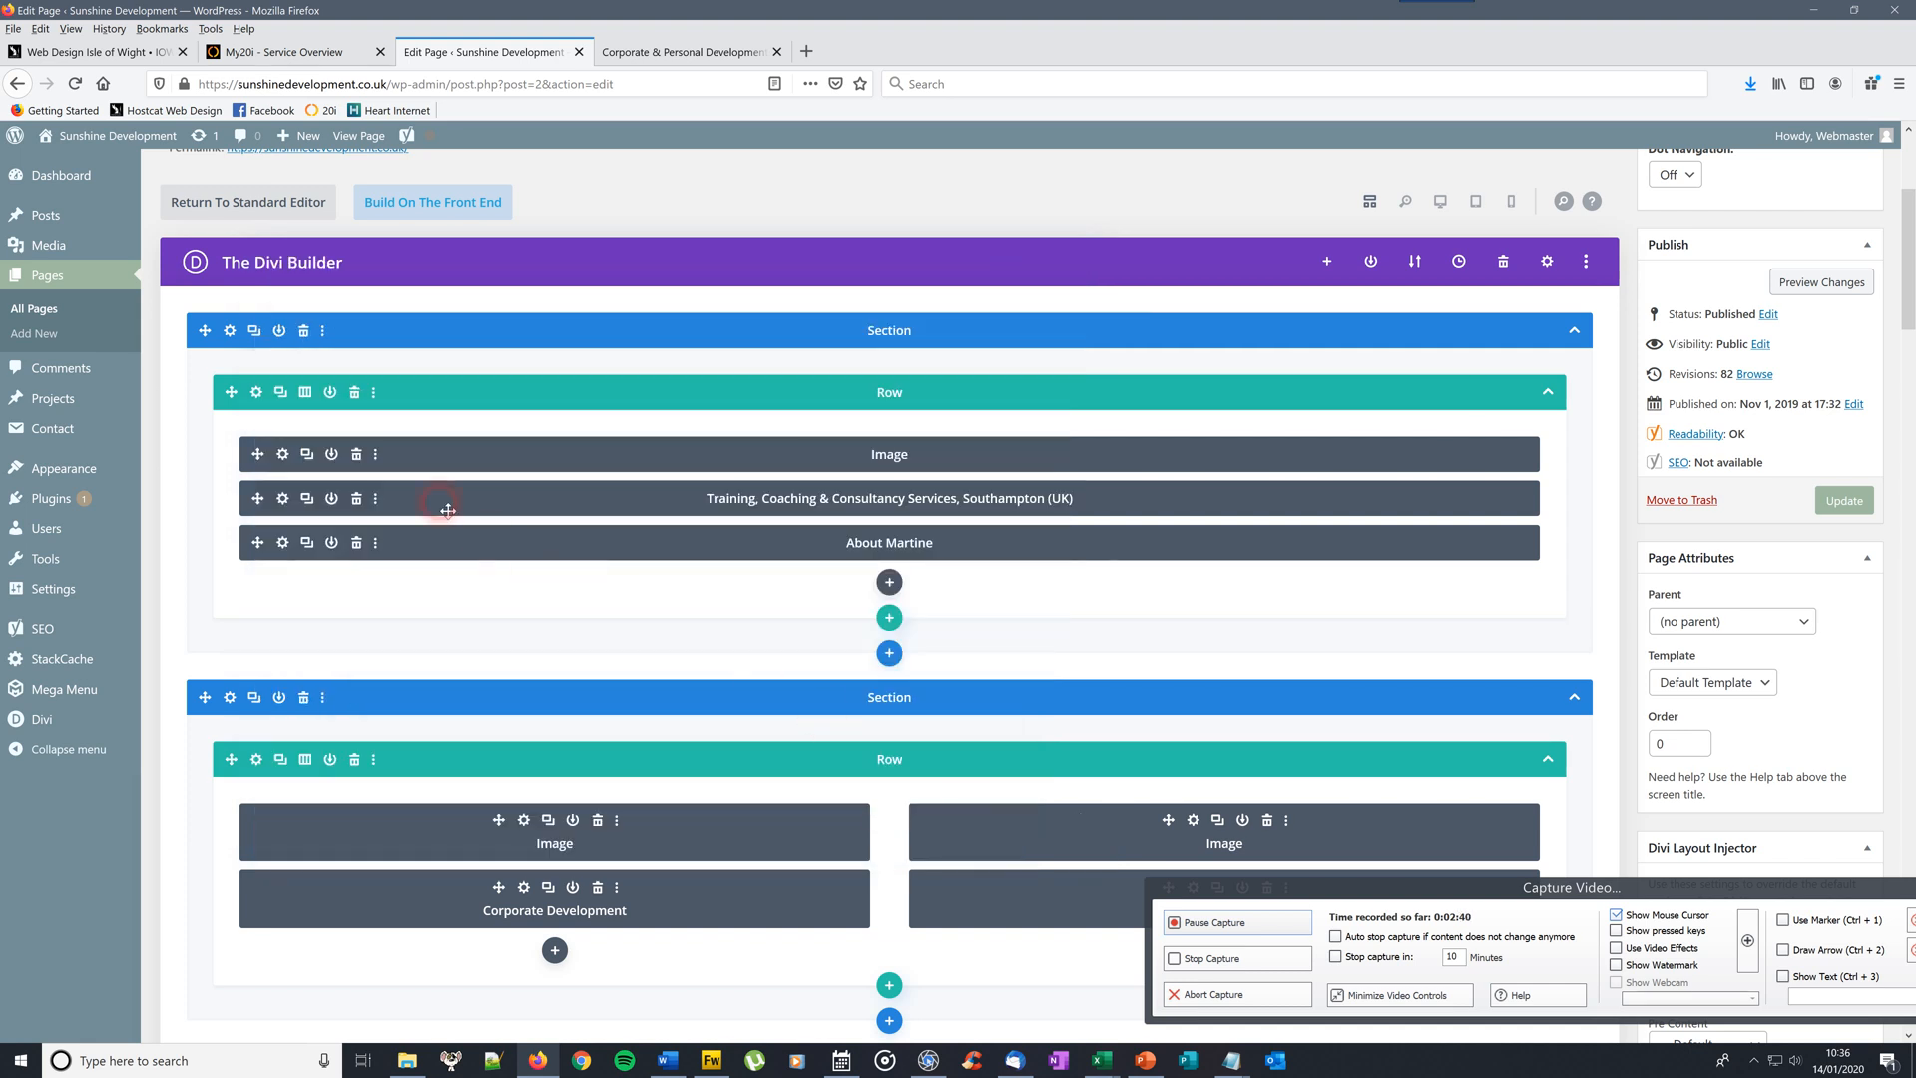
{"action": "left_click", "coordinate": [285, 499]}
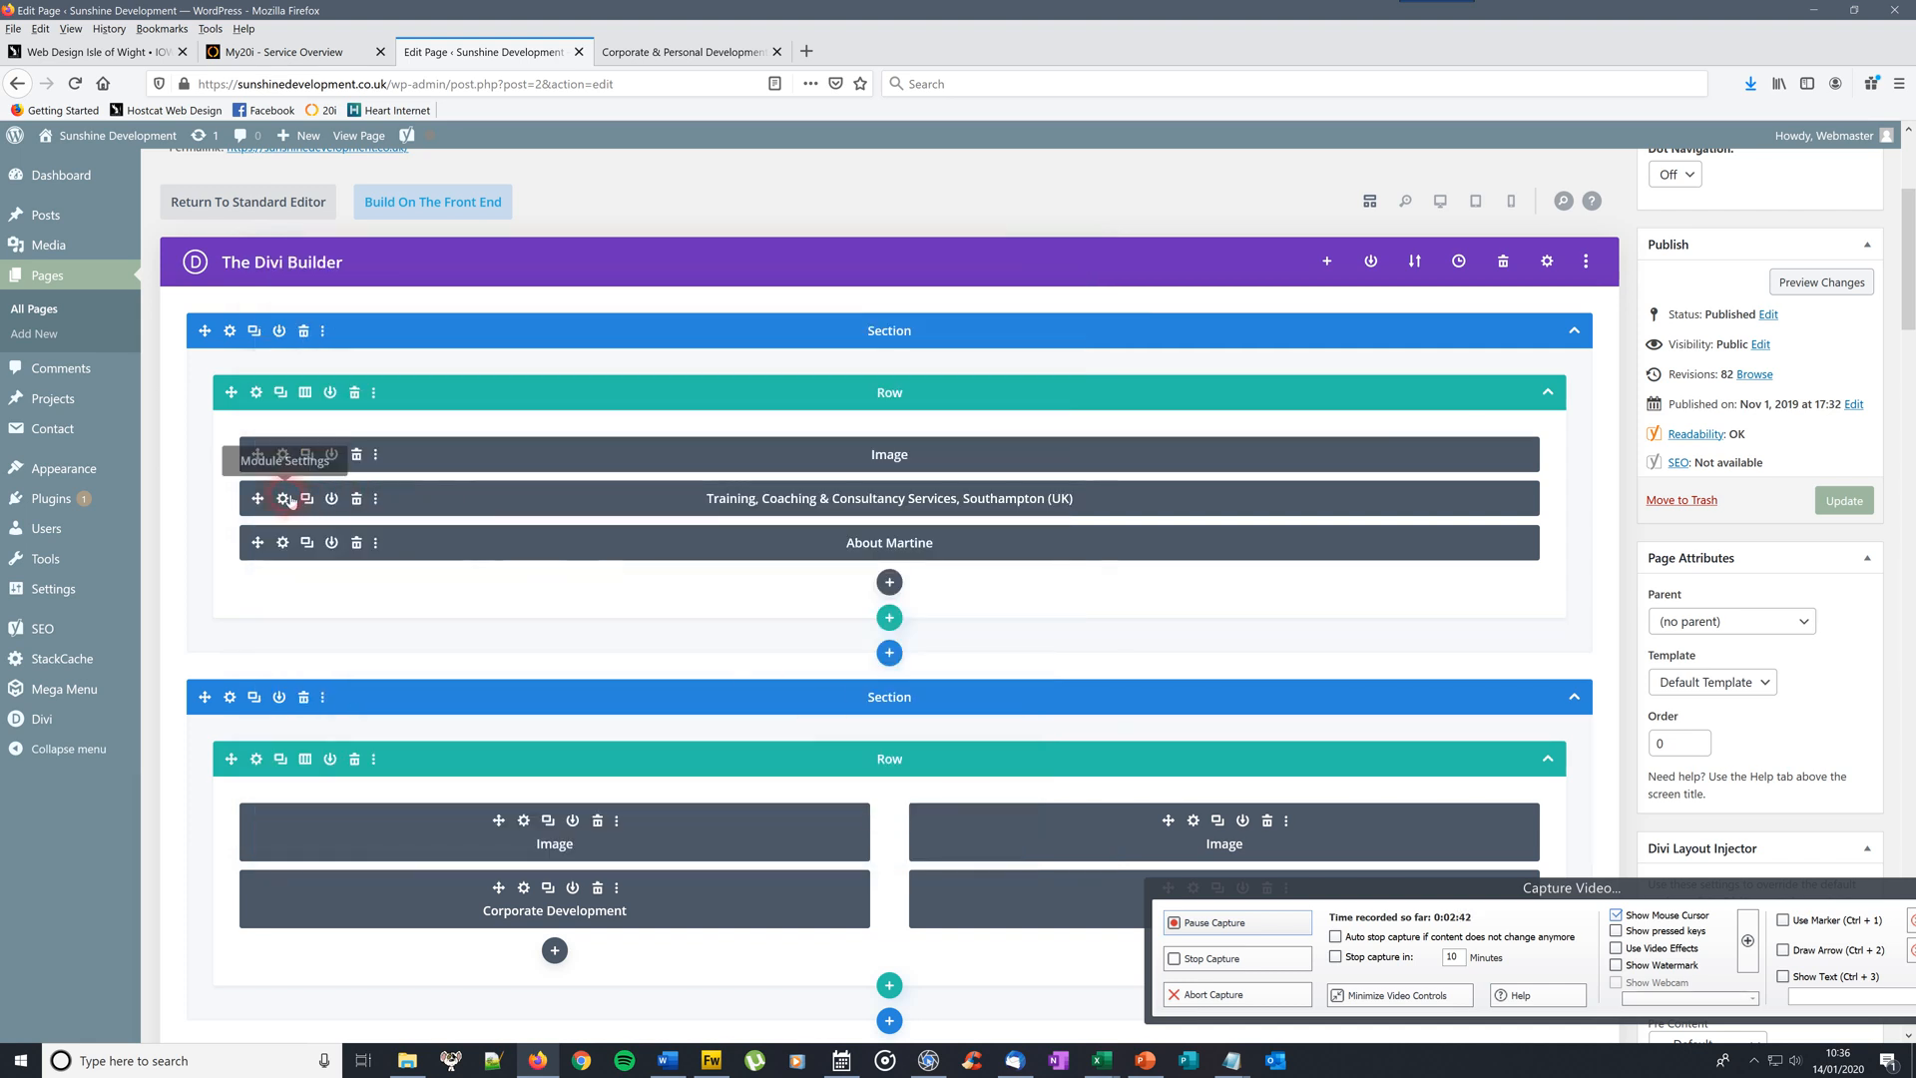
{"action": "left_click", "coordinate": [503, 546]}
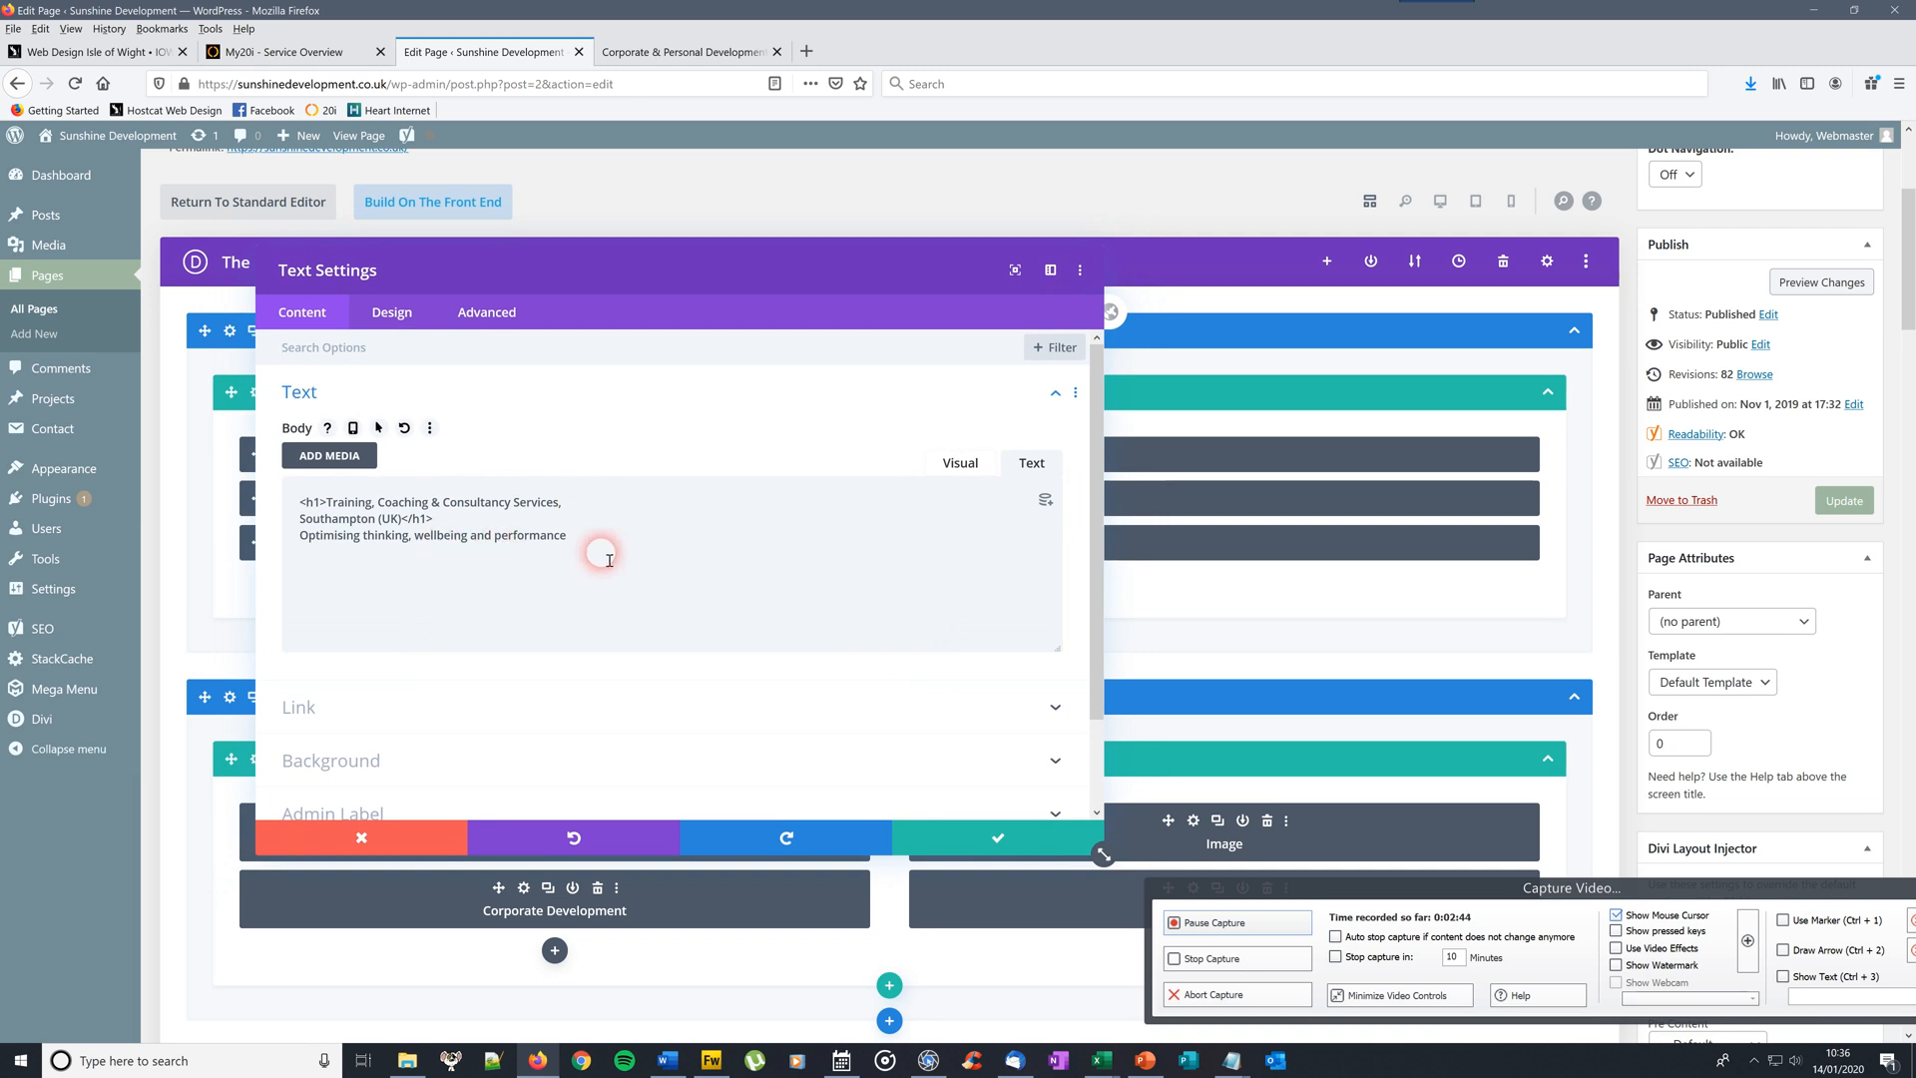
{"action": "left_click", "coordinate": [672, 47]}
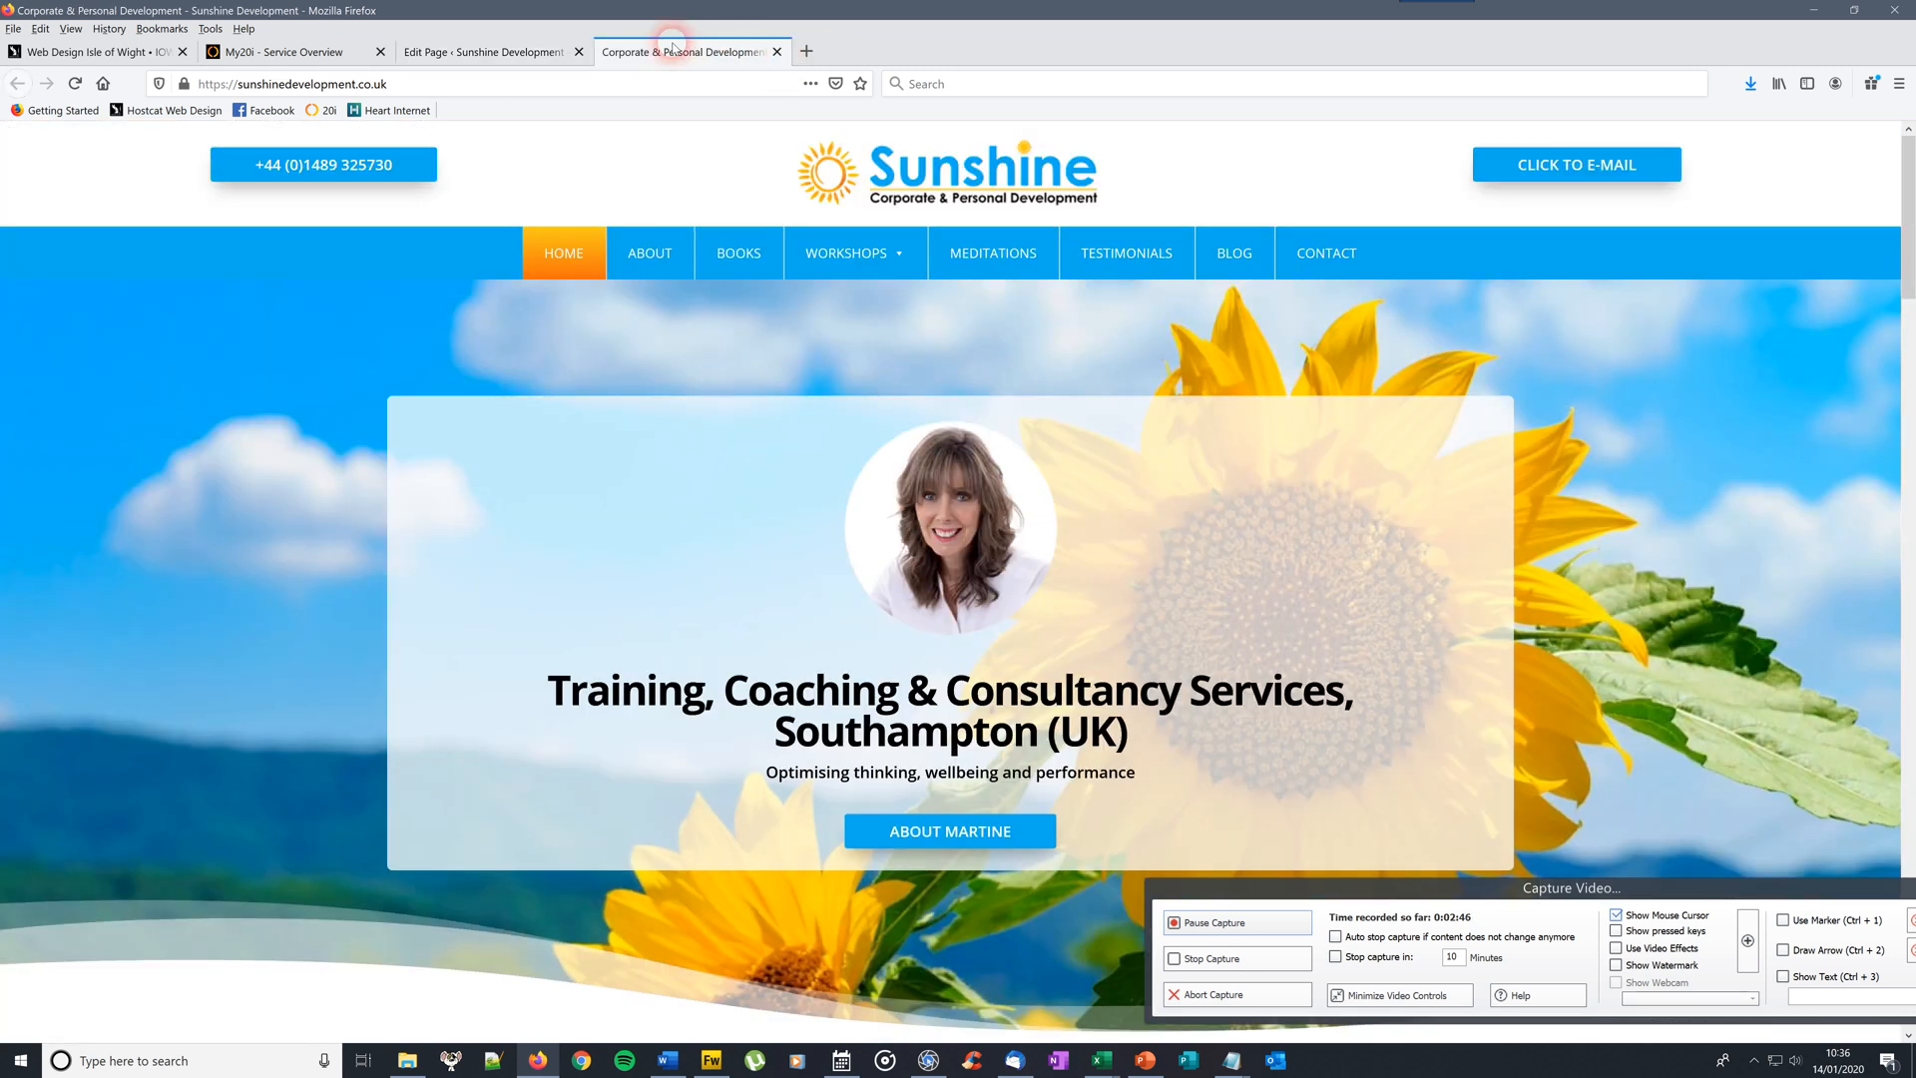
{"action": "left_click", "coordinate": [535, 54]}
{"action": "left_click", "coordinate": [534, 54]}
{"action": "left_click", "coordinate": [423, 487]}
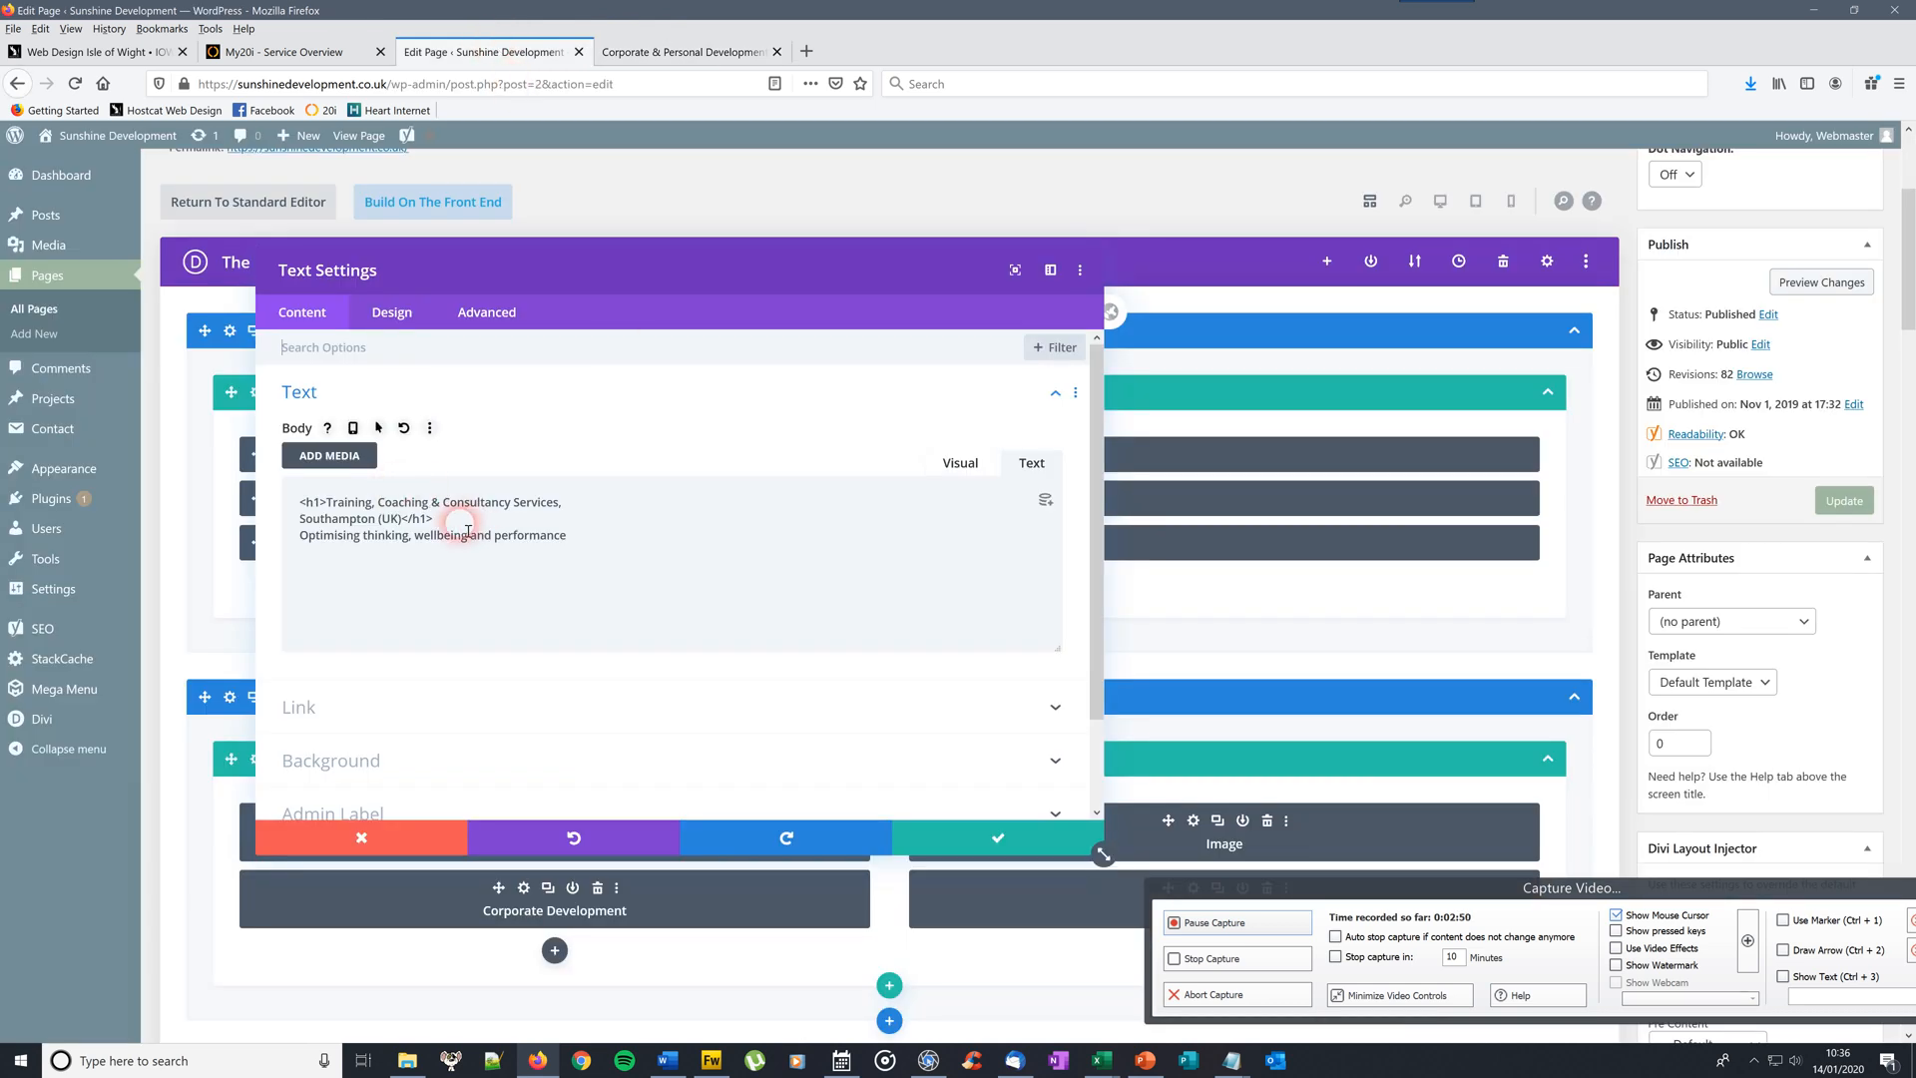
{"action": "left_click", "coordinate": [993, 836]}
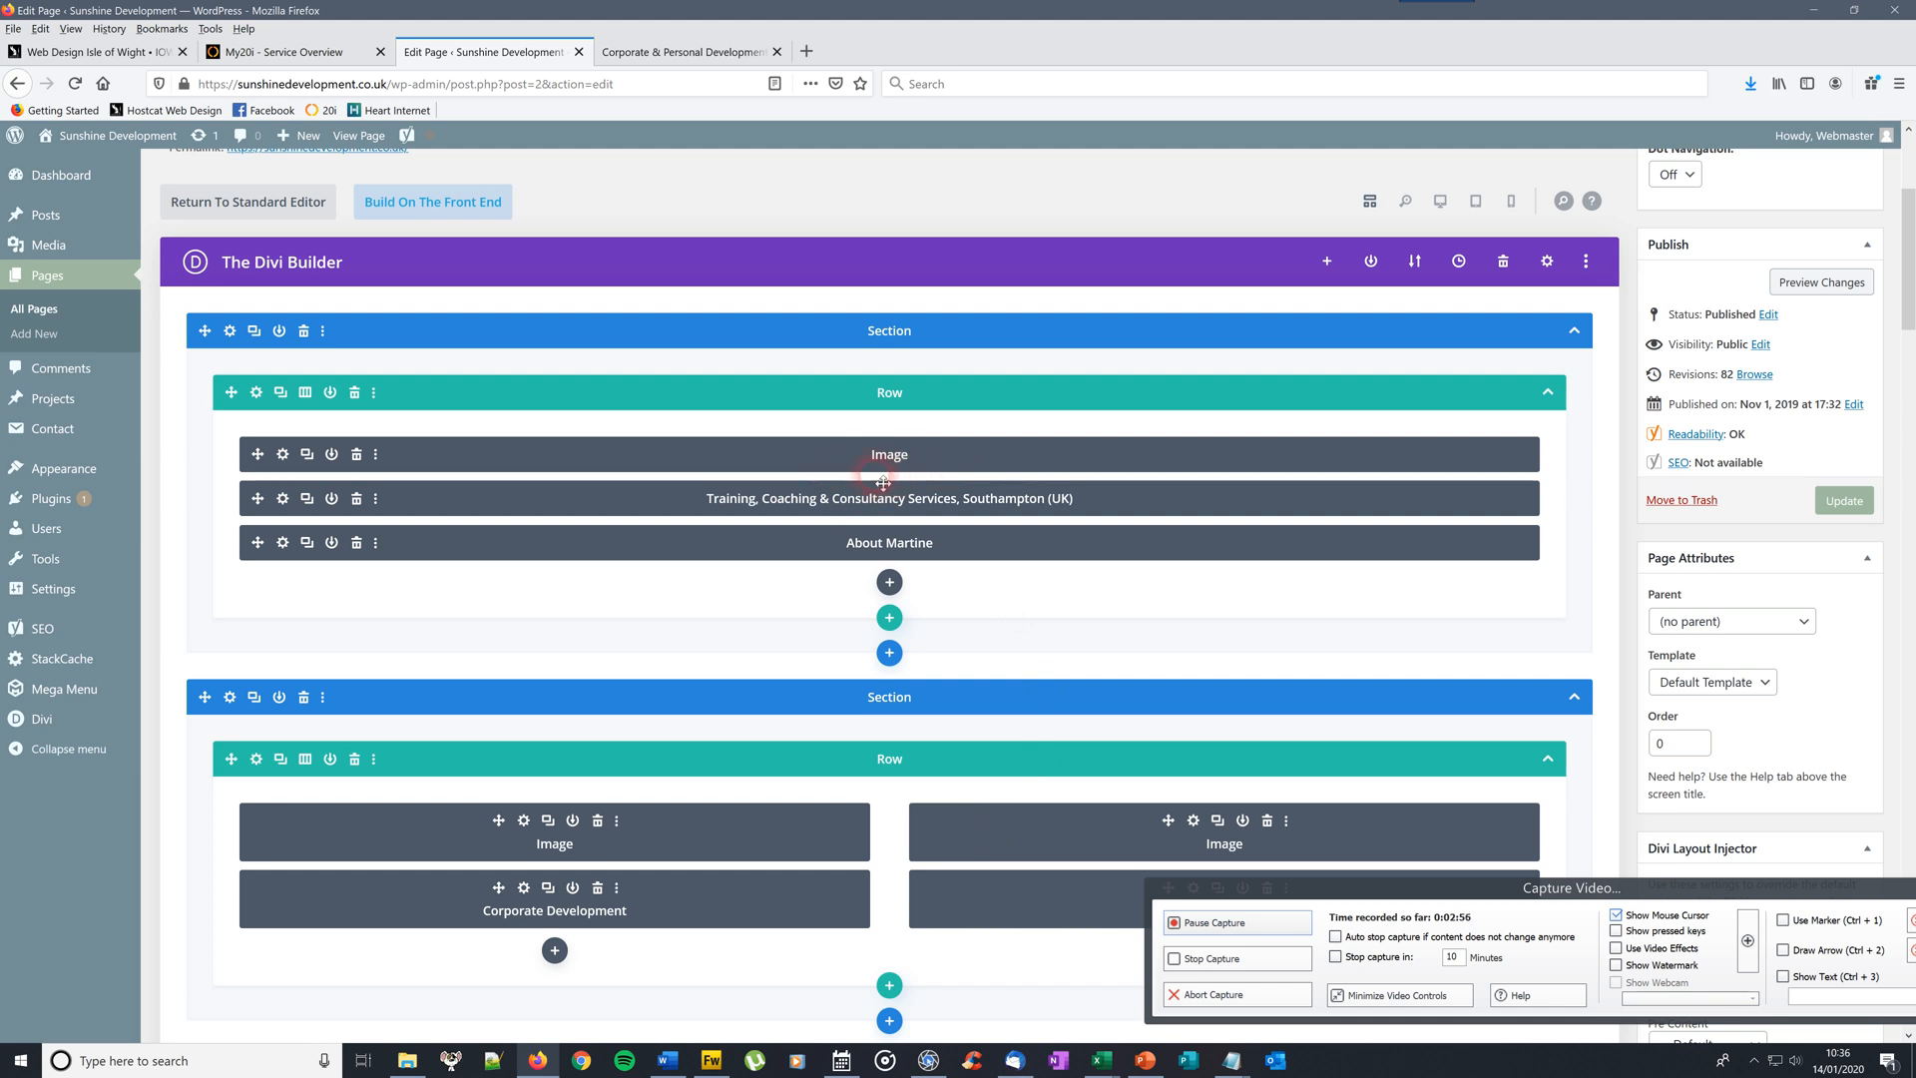
{"action": "left_click", "coordinate": [891, 584]}
Insert a Text module below the About Martine button in the top row
{"action": "left_click", "coordinate": [894, 583]}
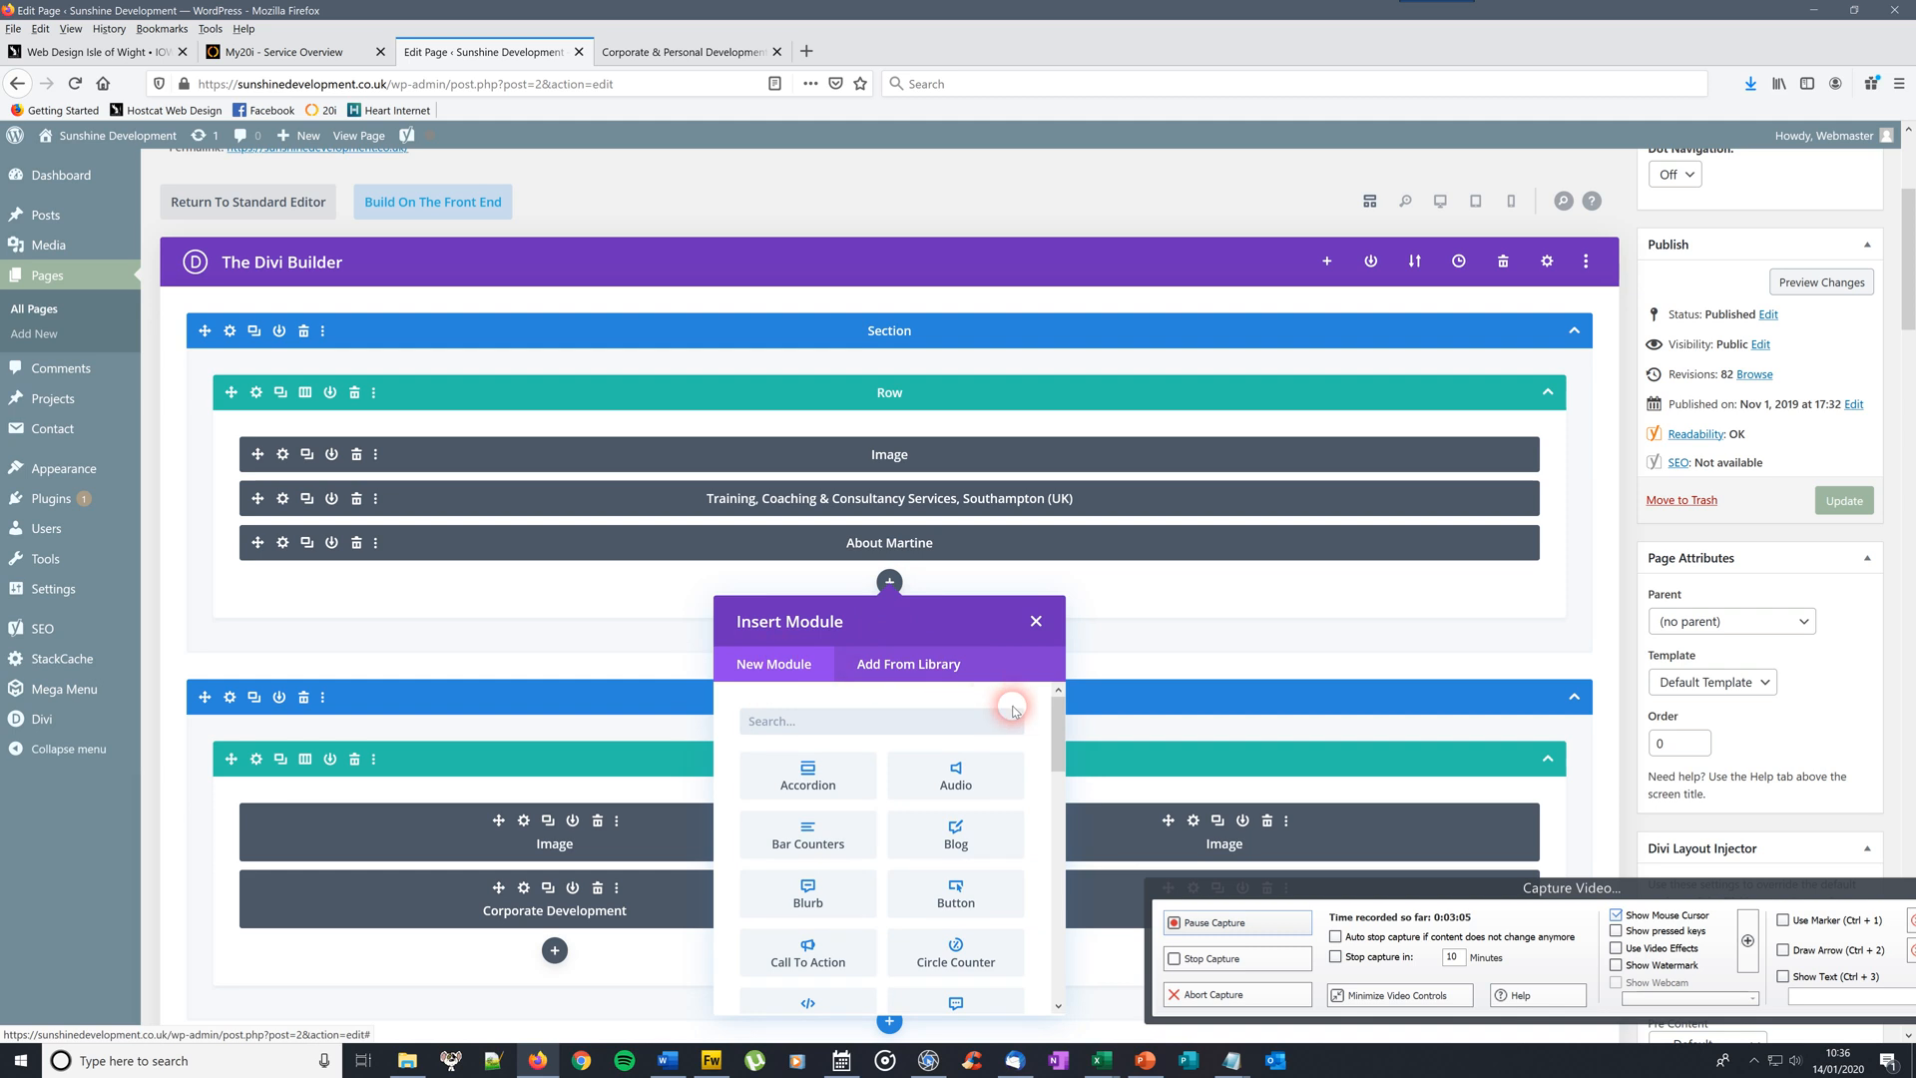
{"action": "left_click_drag", "start_coordinate": [1057, 727], "coordinate": [1046, 953]}
{"action": "left_click", "coordinate": [832, 917]}
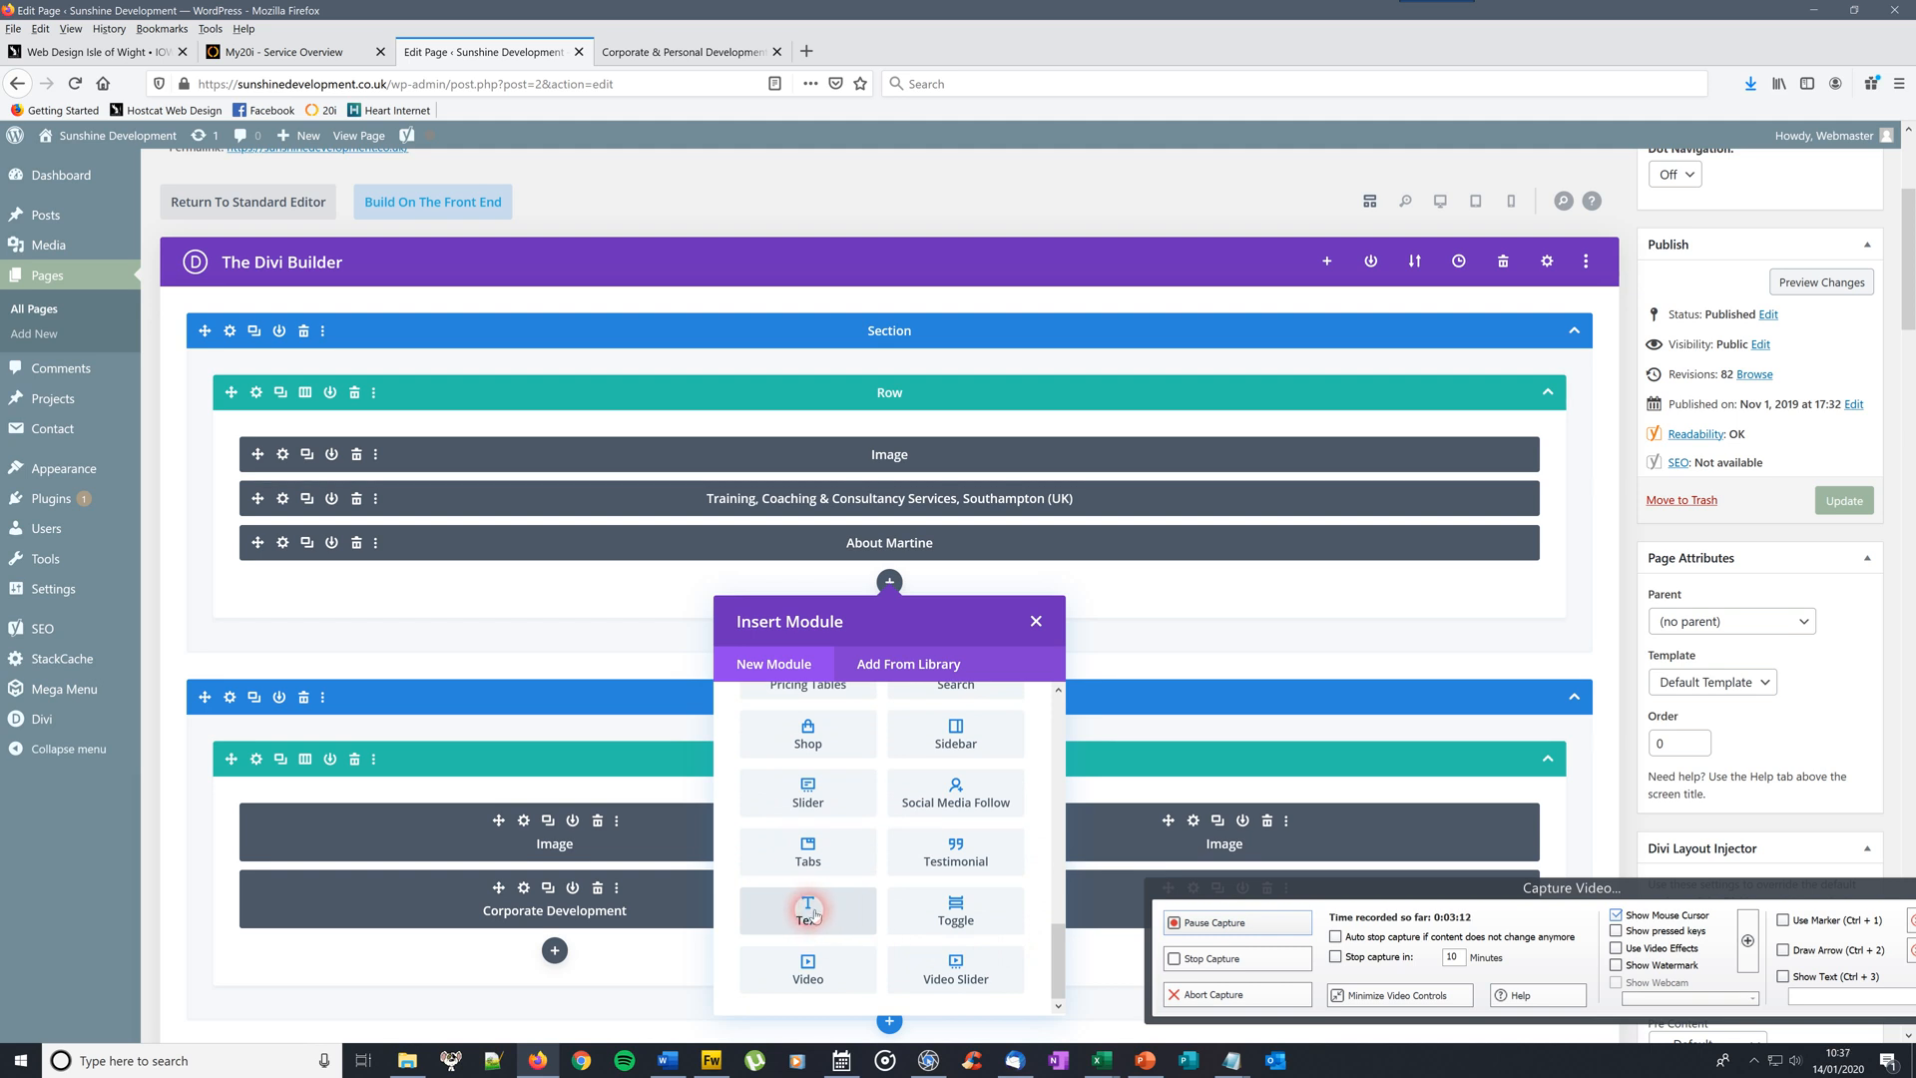
{"action": "left_click", "coordinate": [813, 911]}
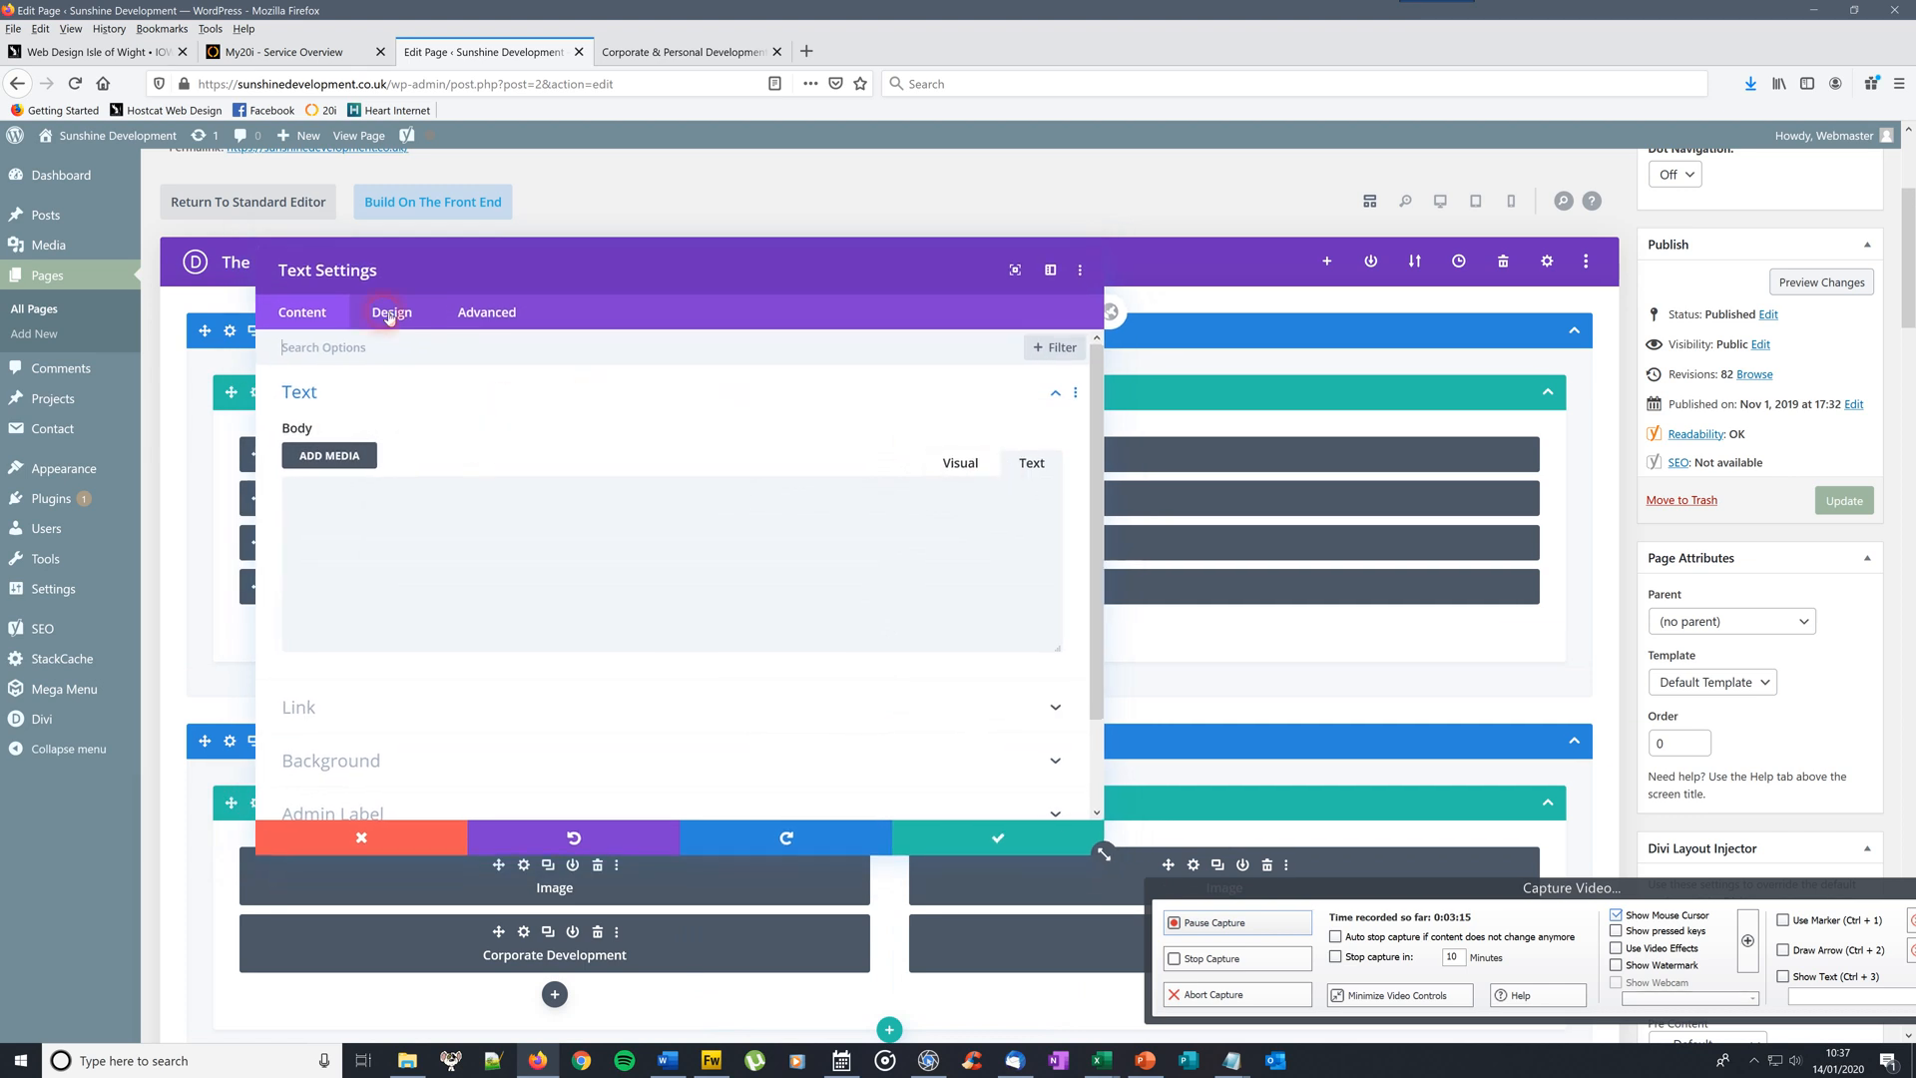
{"action": "right_click", "coordinate": [315, 497]}
{"action": "left_click", "coordinate": [349, 554]}
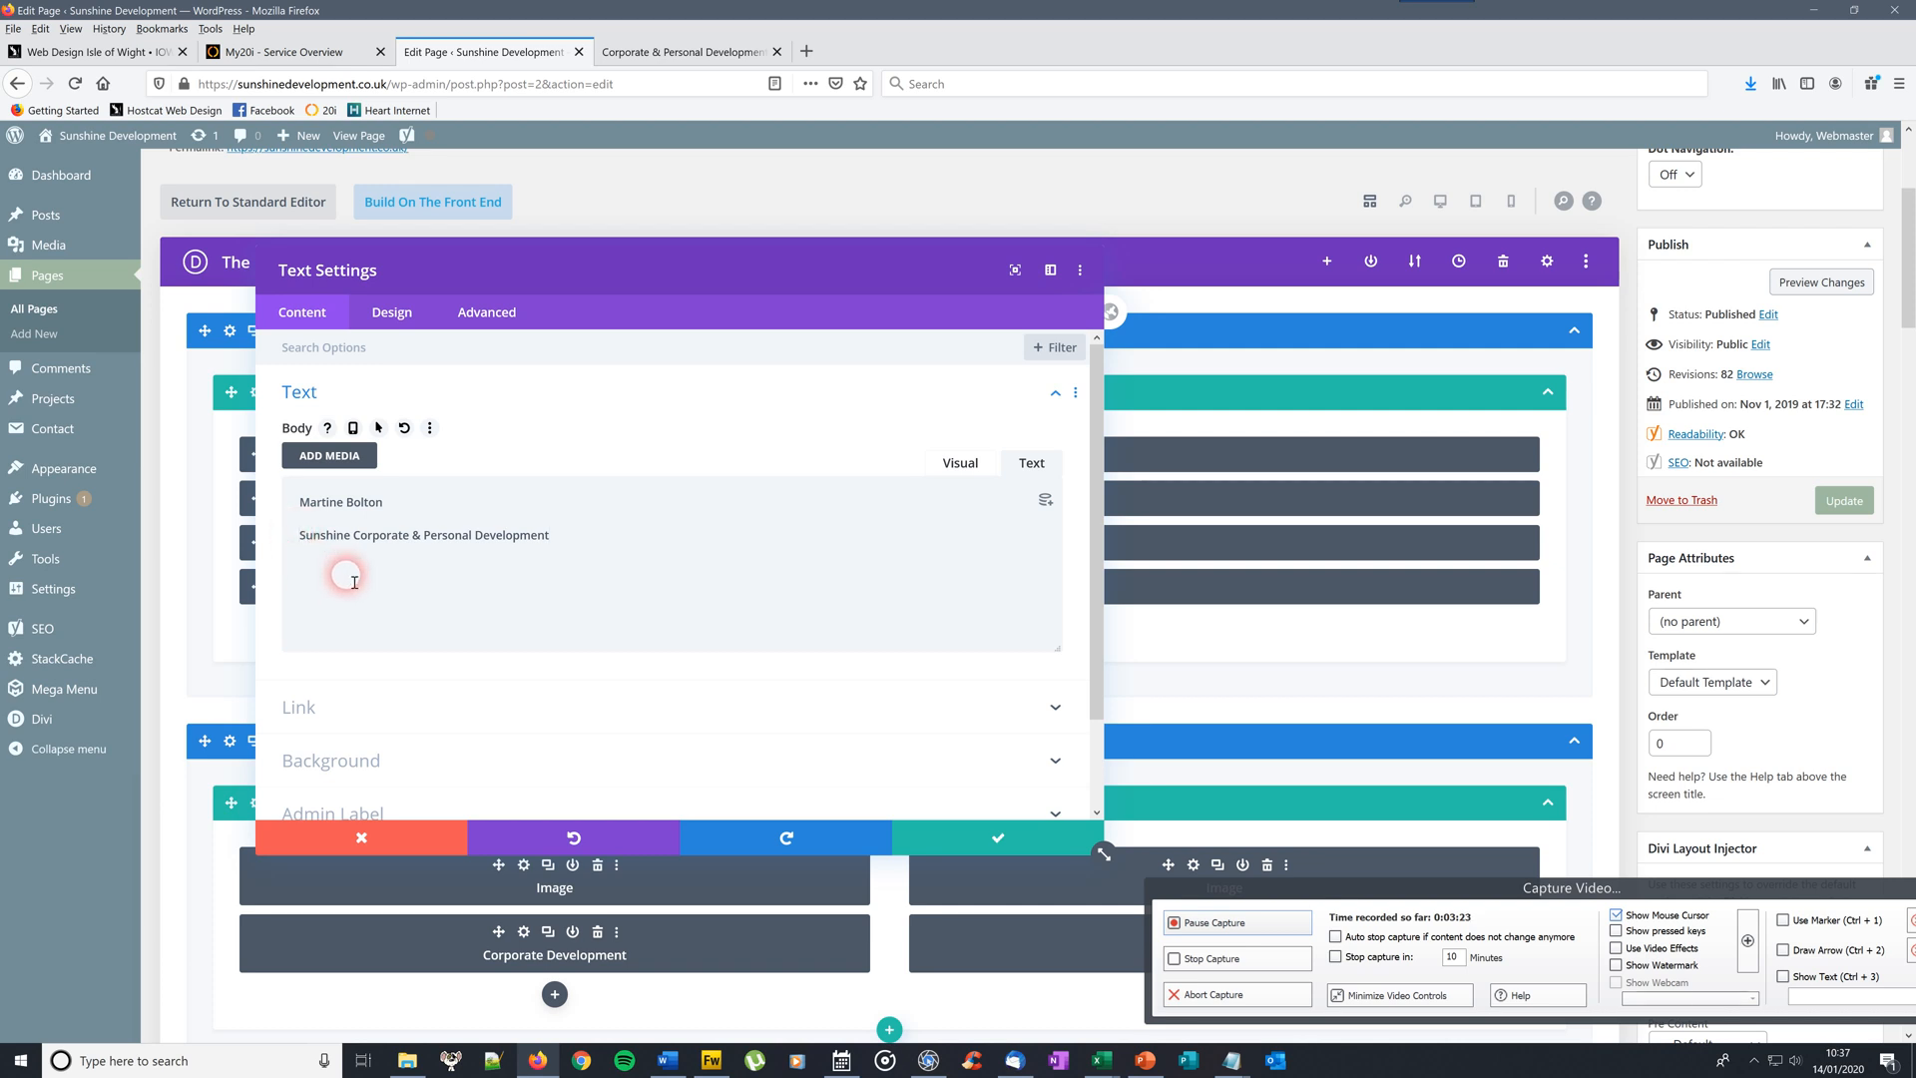
{"action": "key", "text": "BackSpace"}
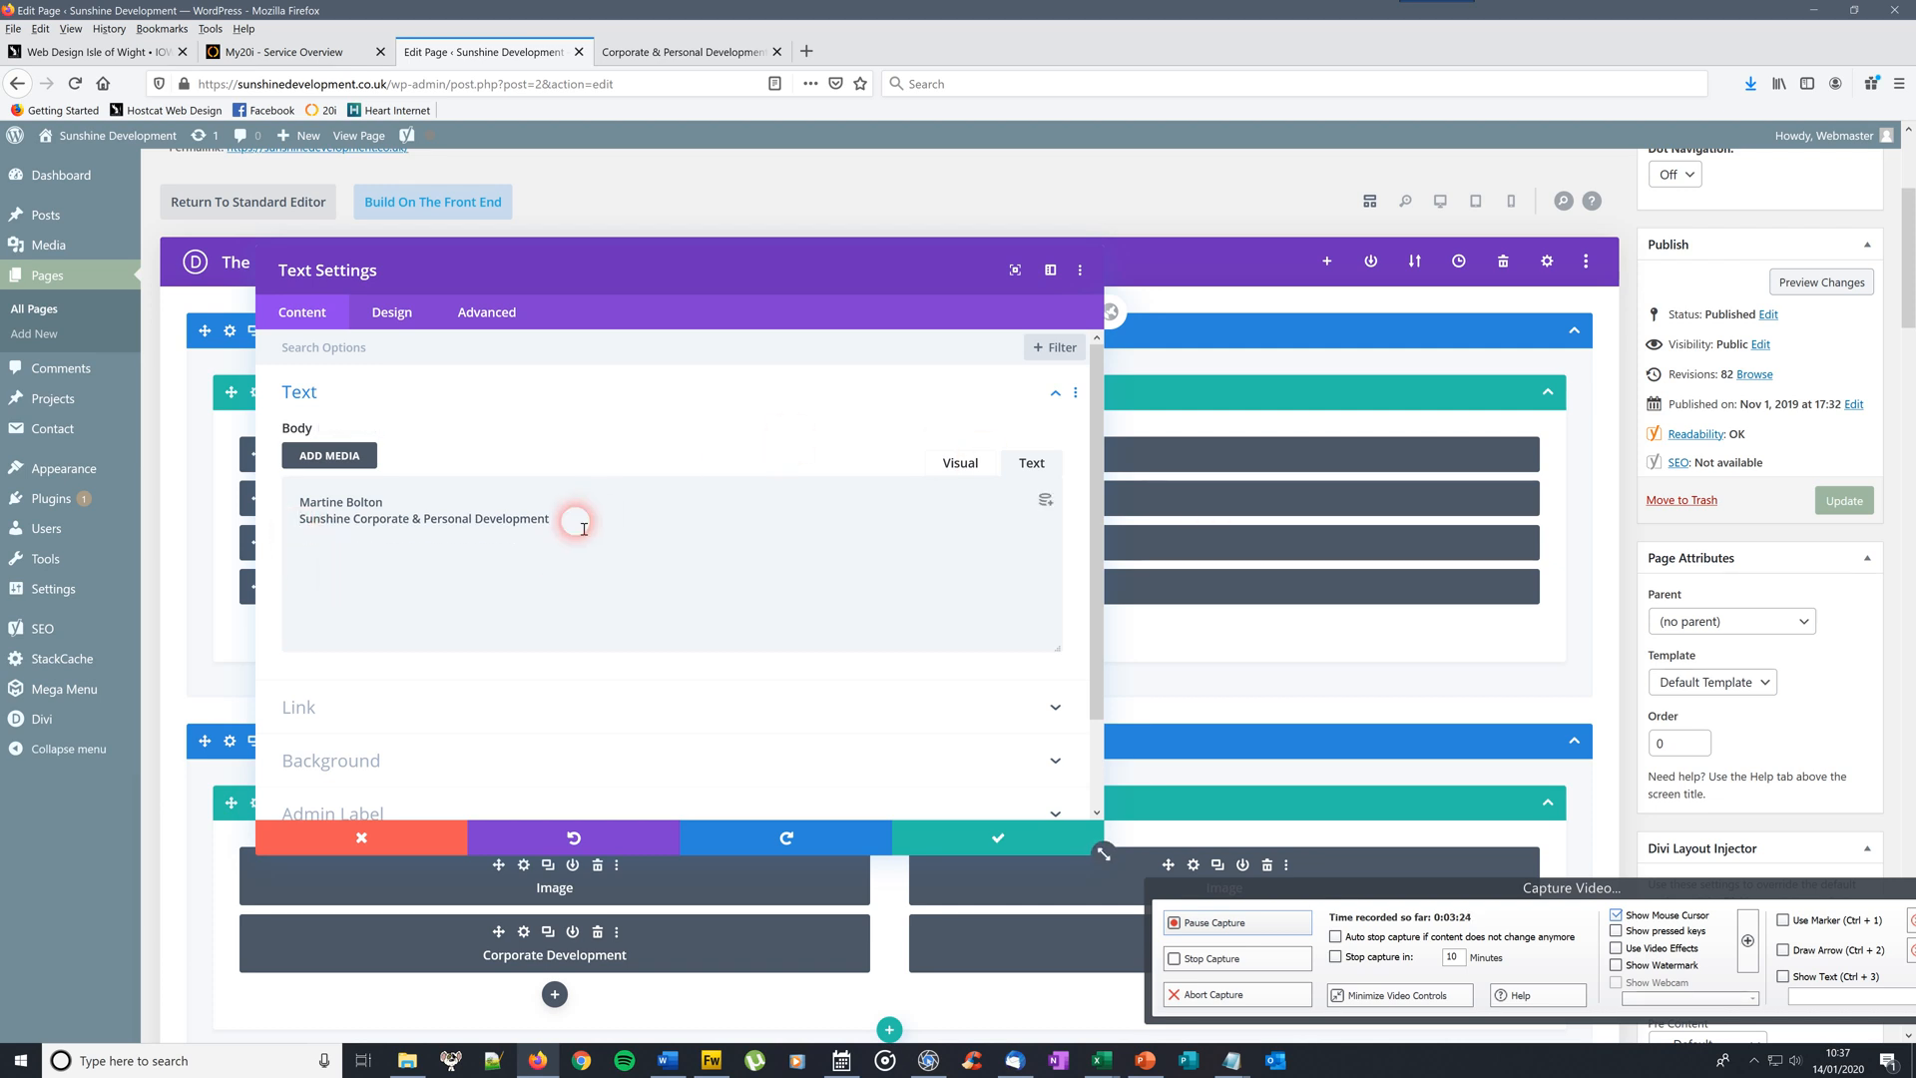
{"action": "left_click_drag", "start_coordinate": [552, 518], "coordinate": [293, 498]}
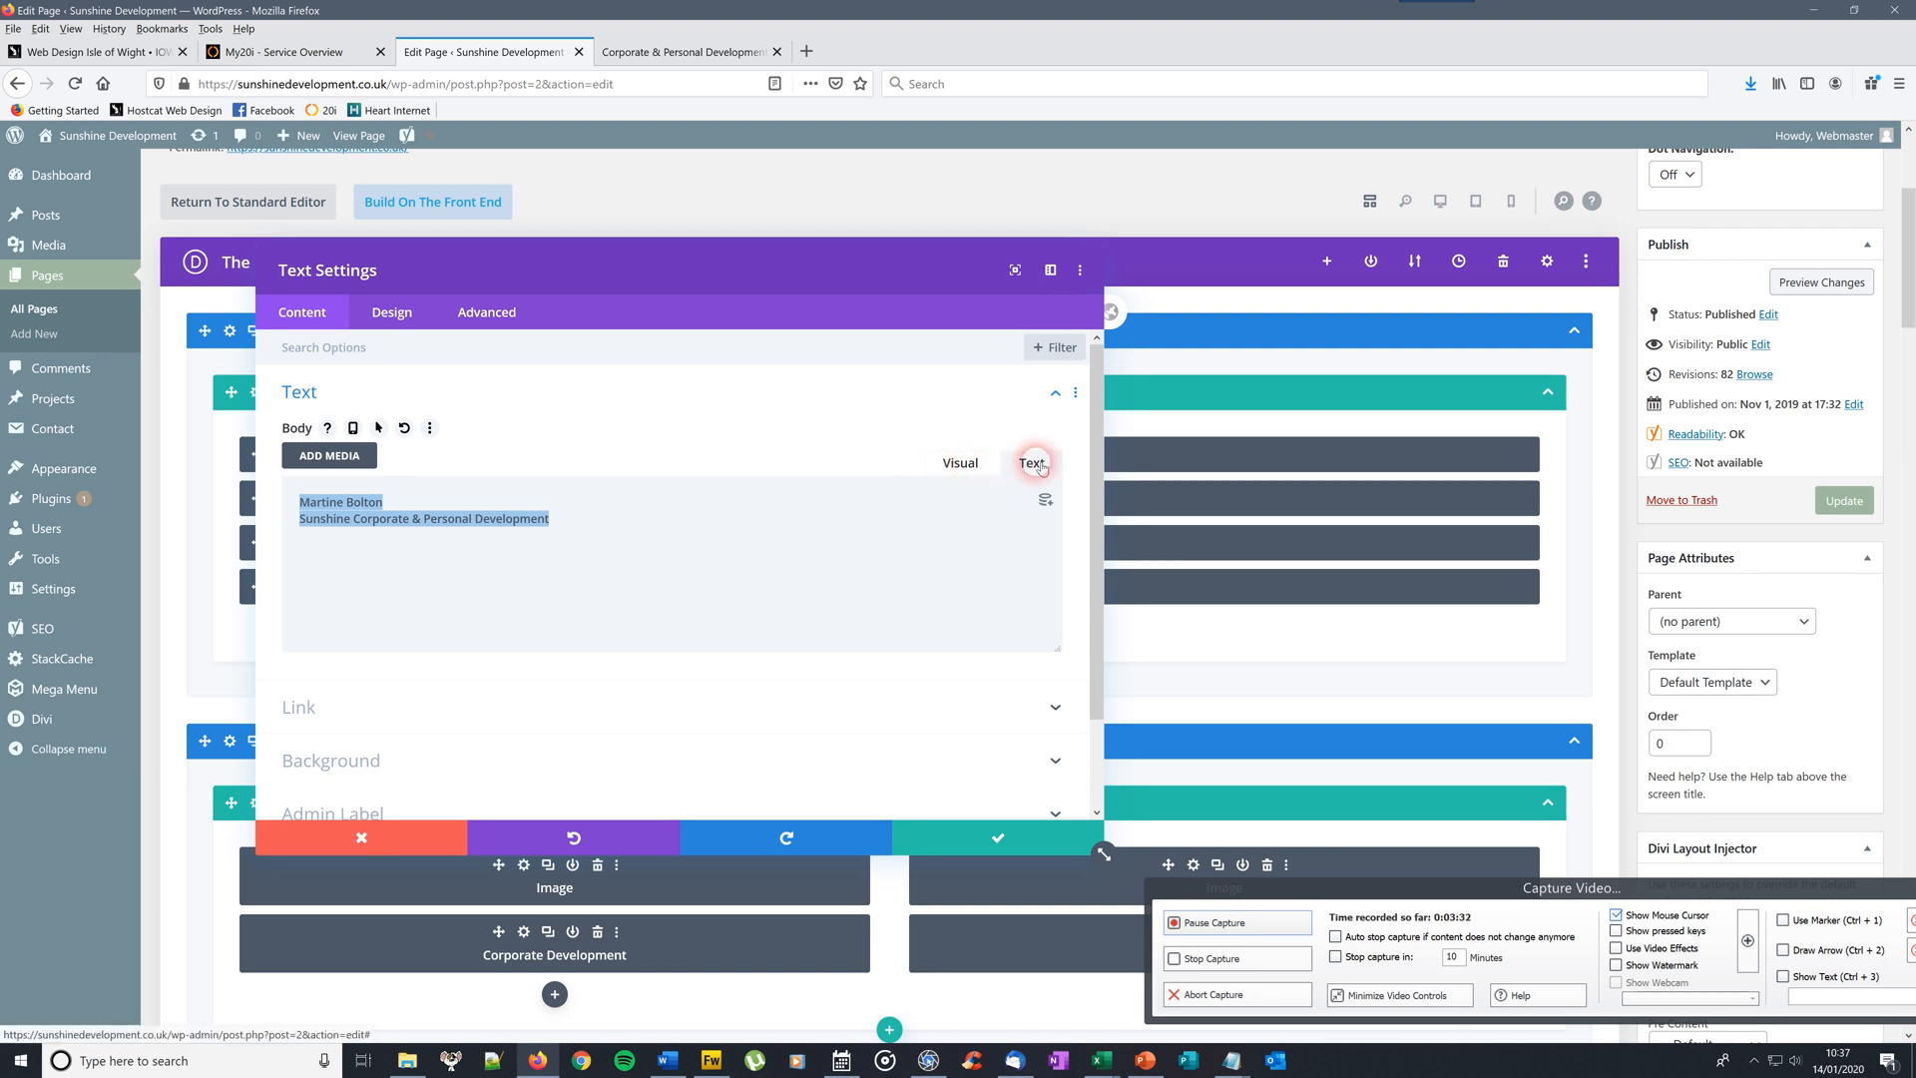
{"action": "left_click", "coordinate": [964, 469]}
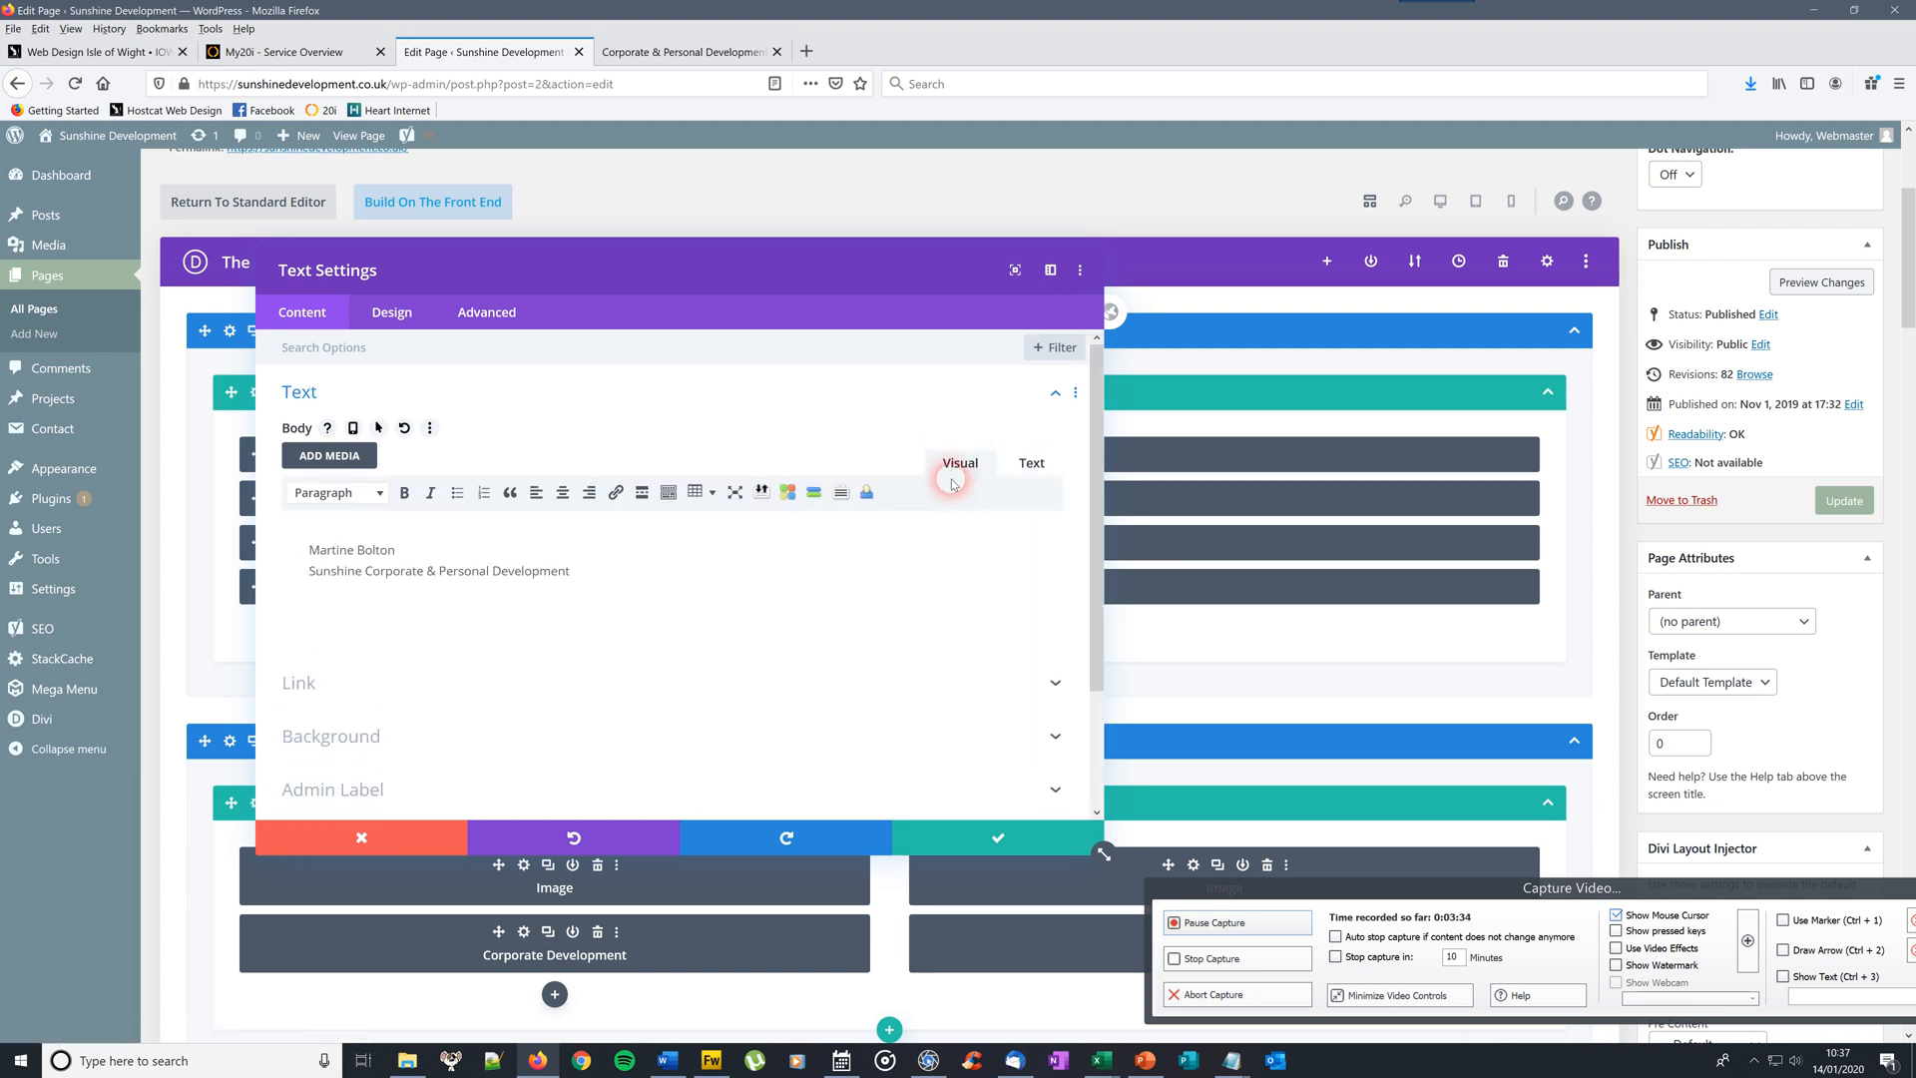
{"action": "left_click", "coordinate": [1034, 463]}
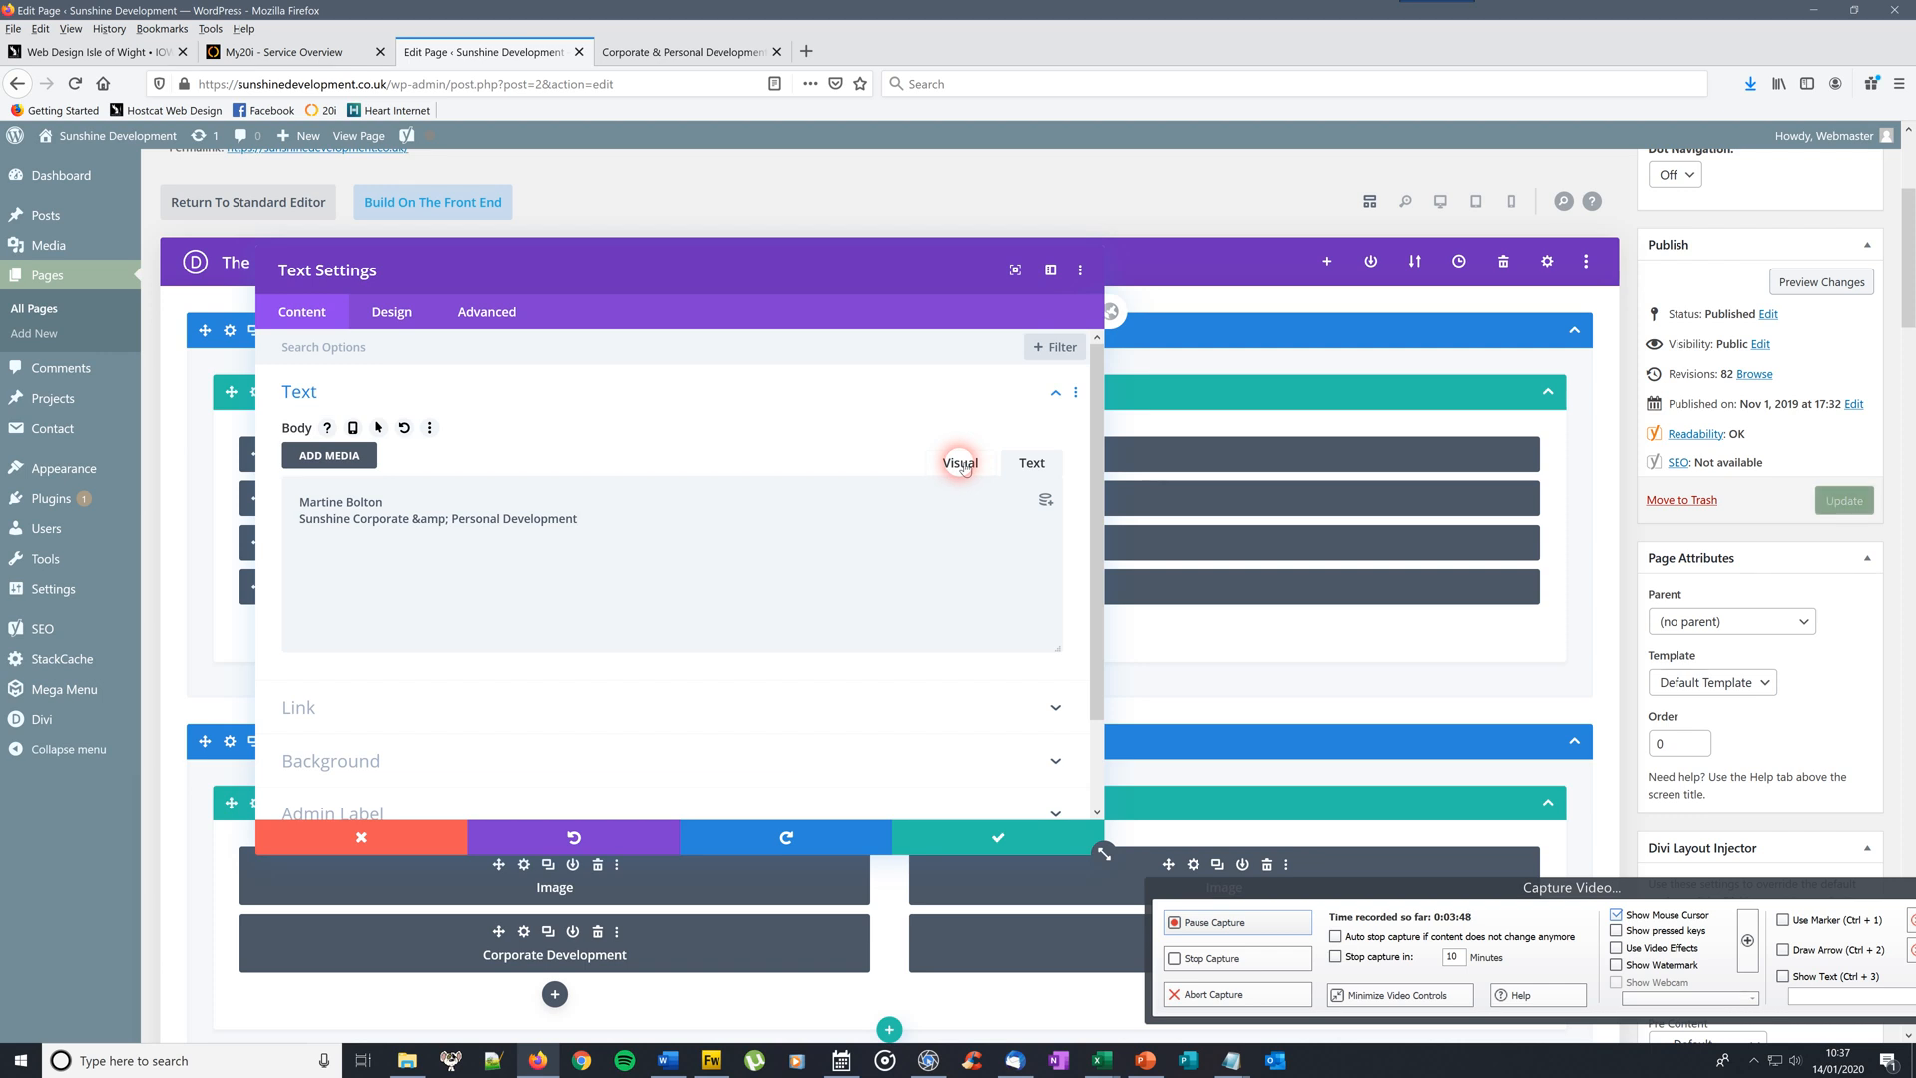
{"action": "left_click", "coordinate": [475, 544]}
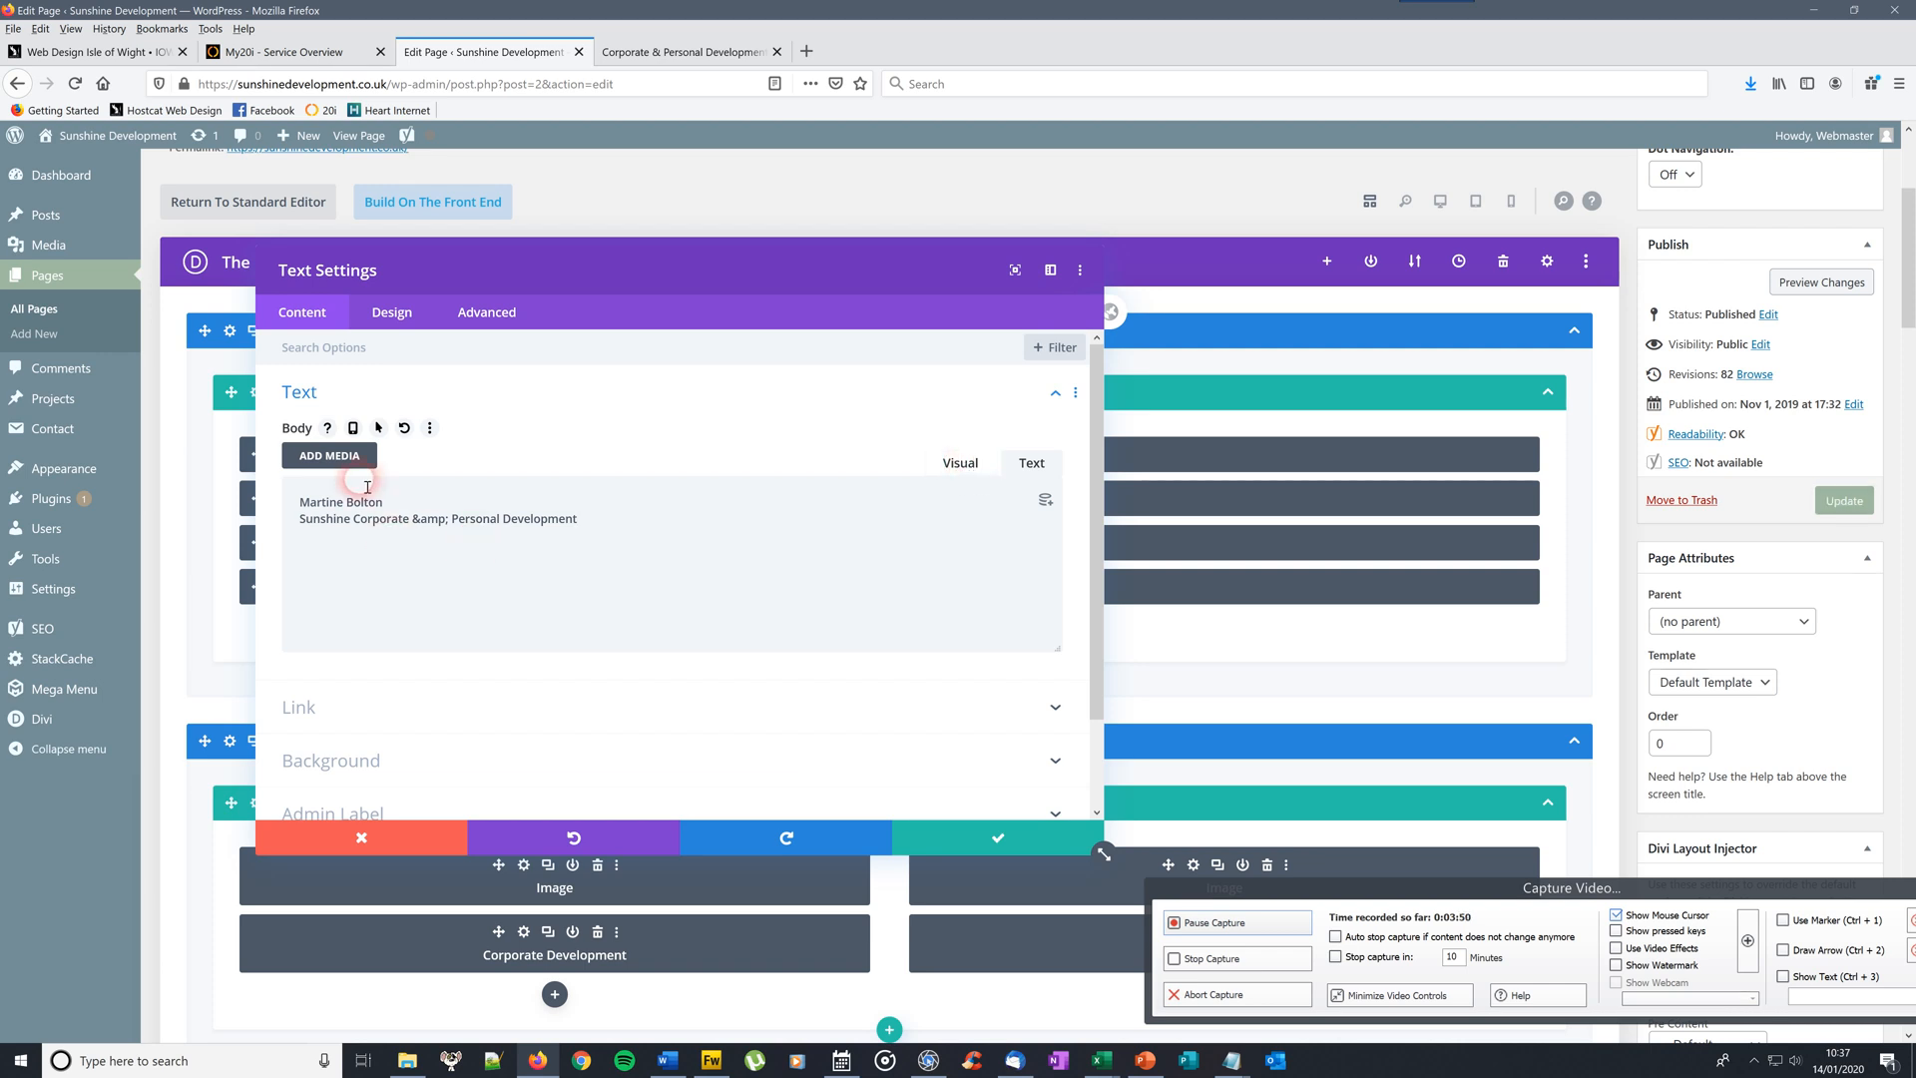
{"action": "left_click_drag", "start_coordinate": [1097, 536], "coordinate": [1076, 721]}
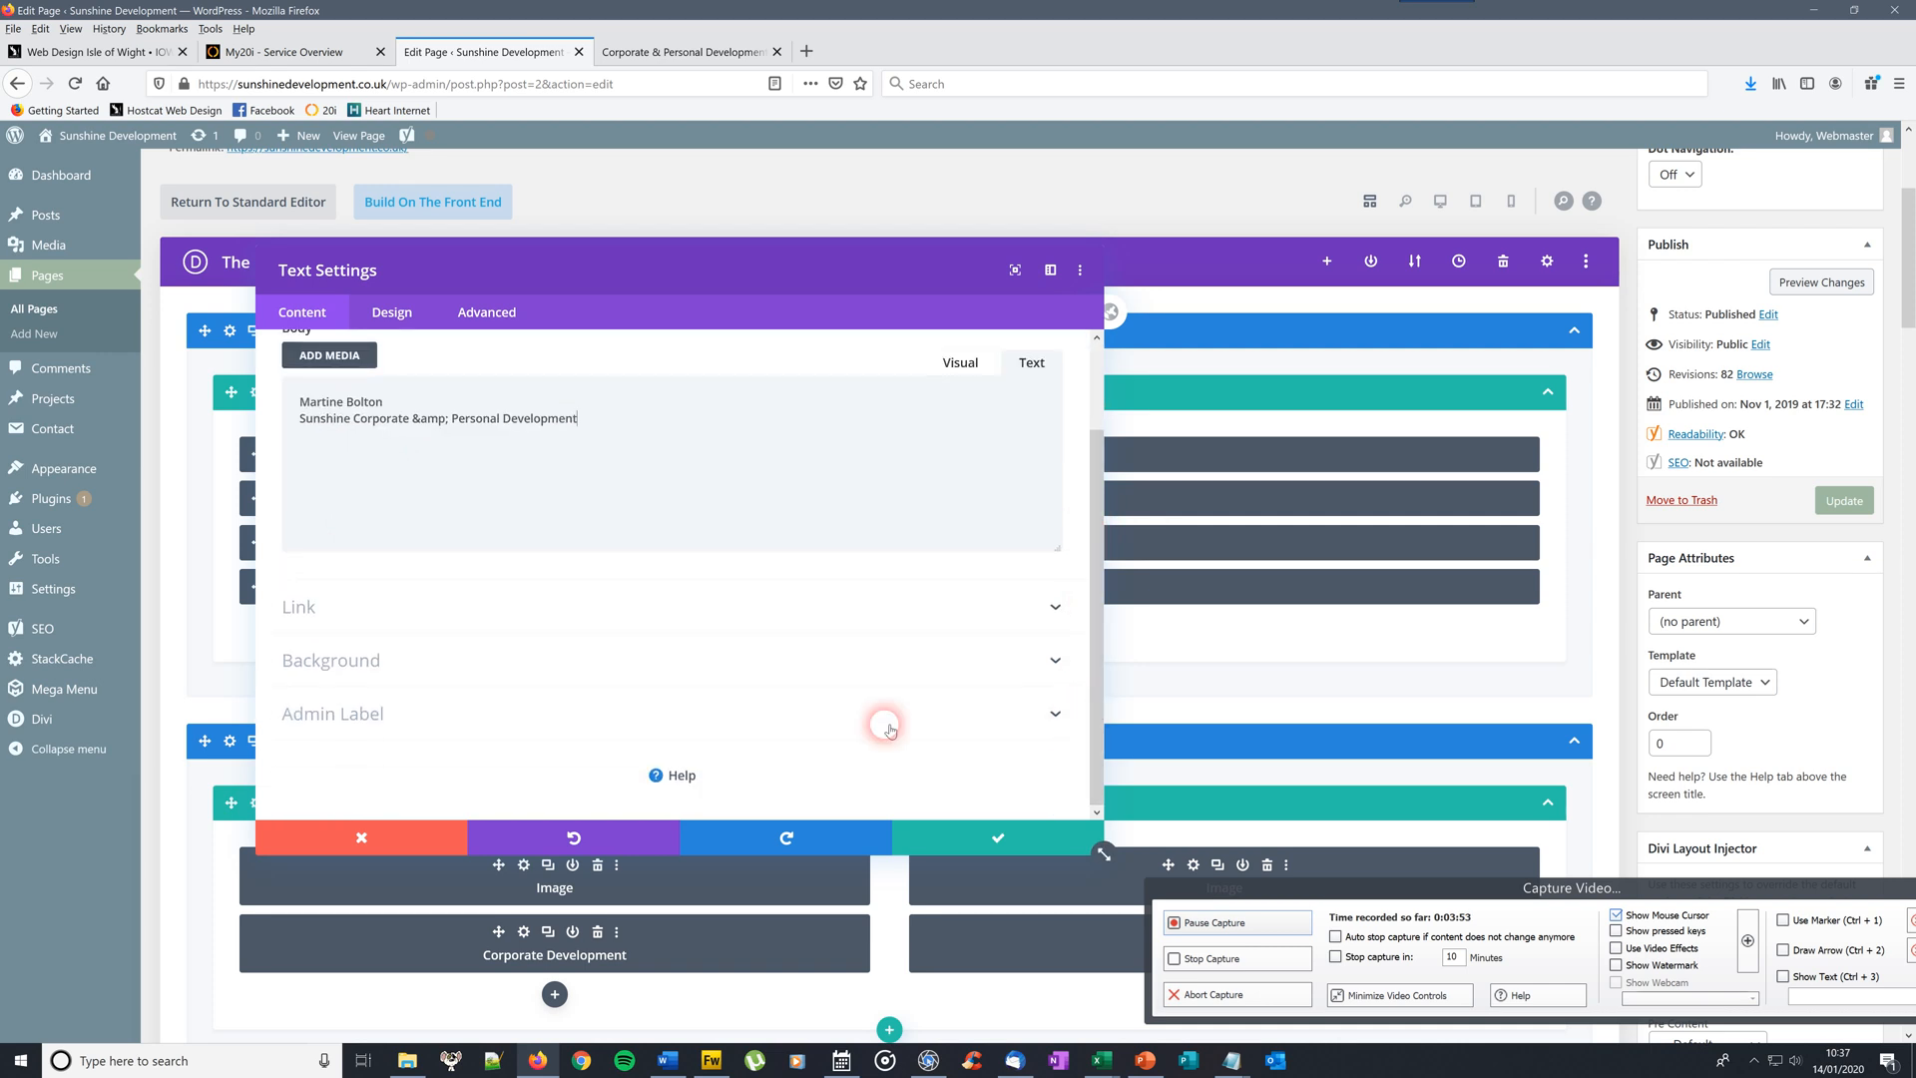
{"action": "left_click", "coordinate": [384, 714]}
{"action": "left_click", "coordinate": [332, 627]}
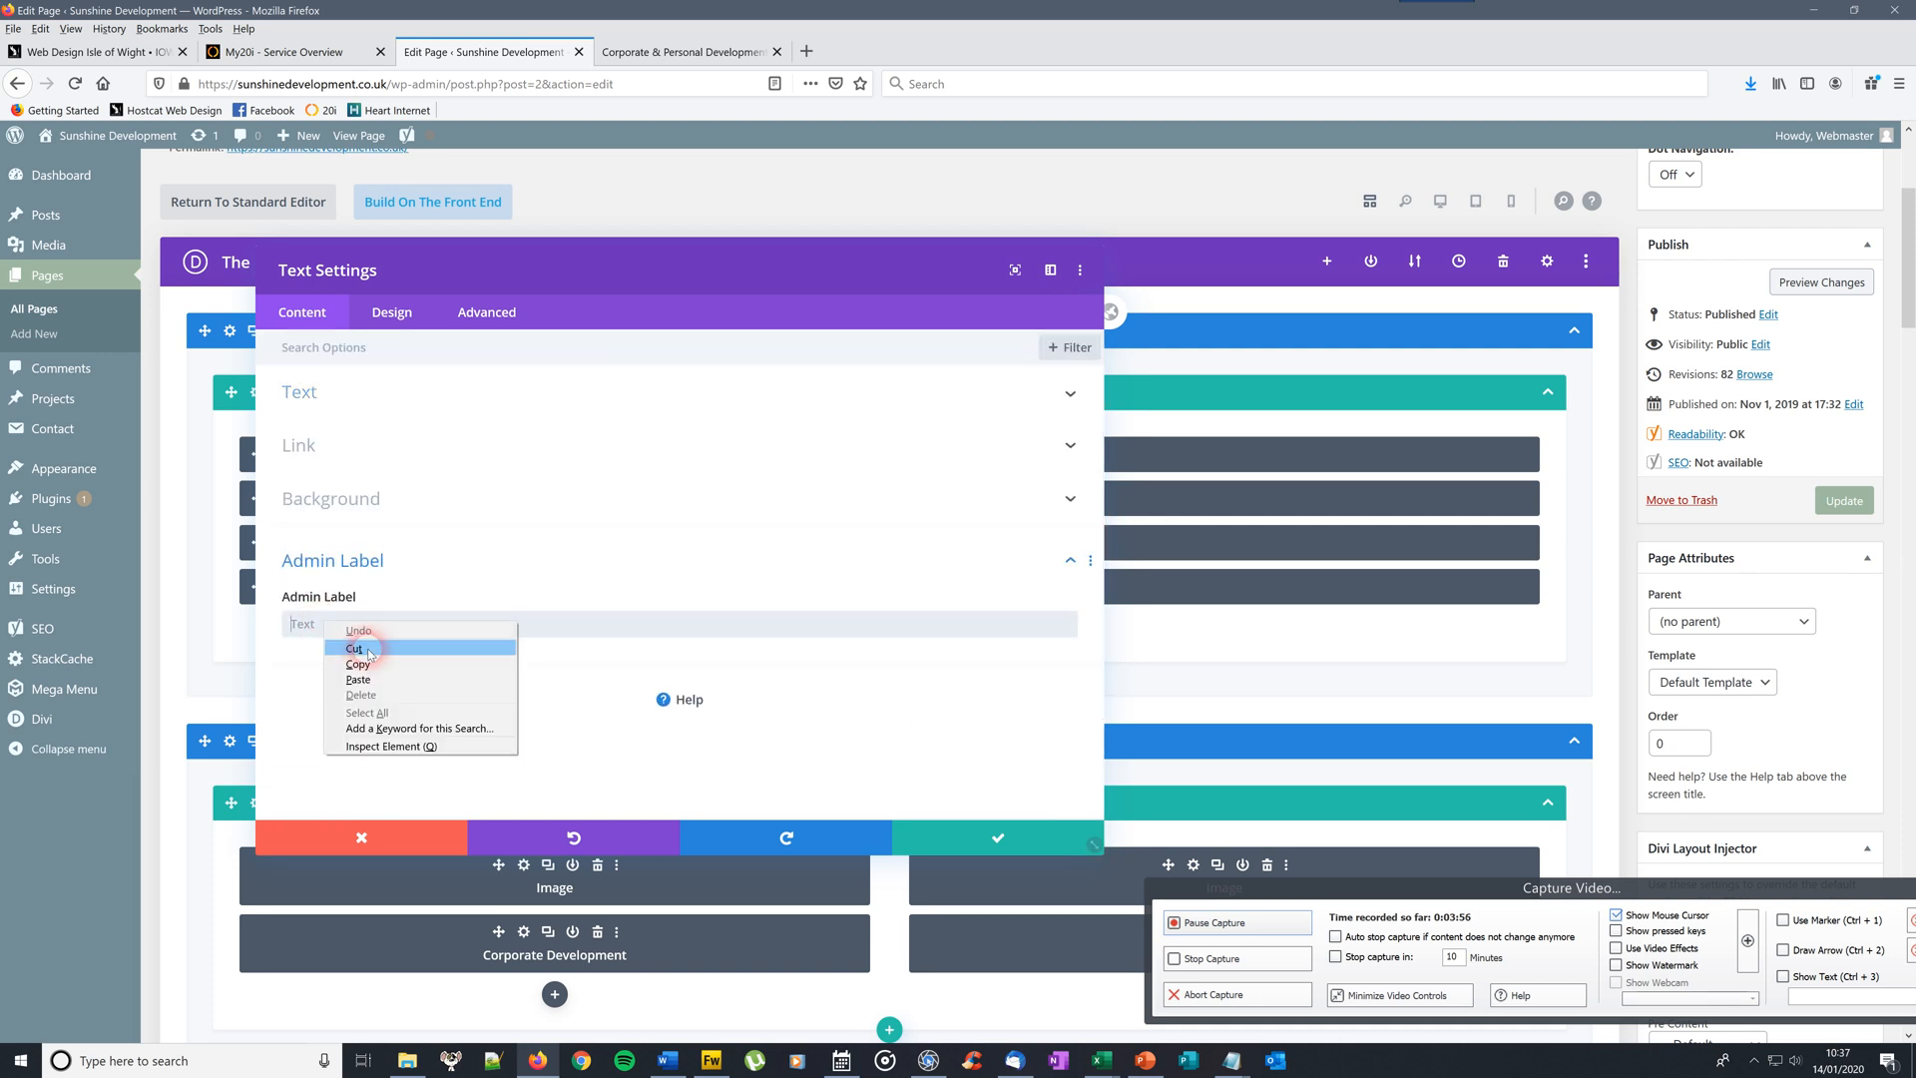
{"action": "left_click", "coordinate": [454, 672]}
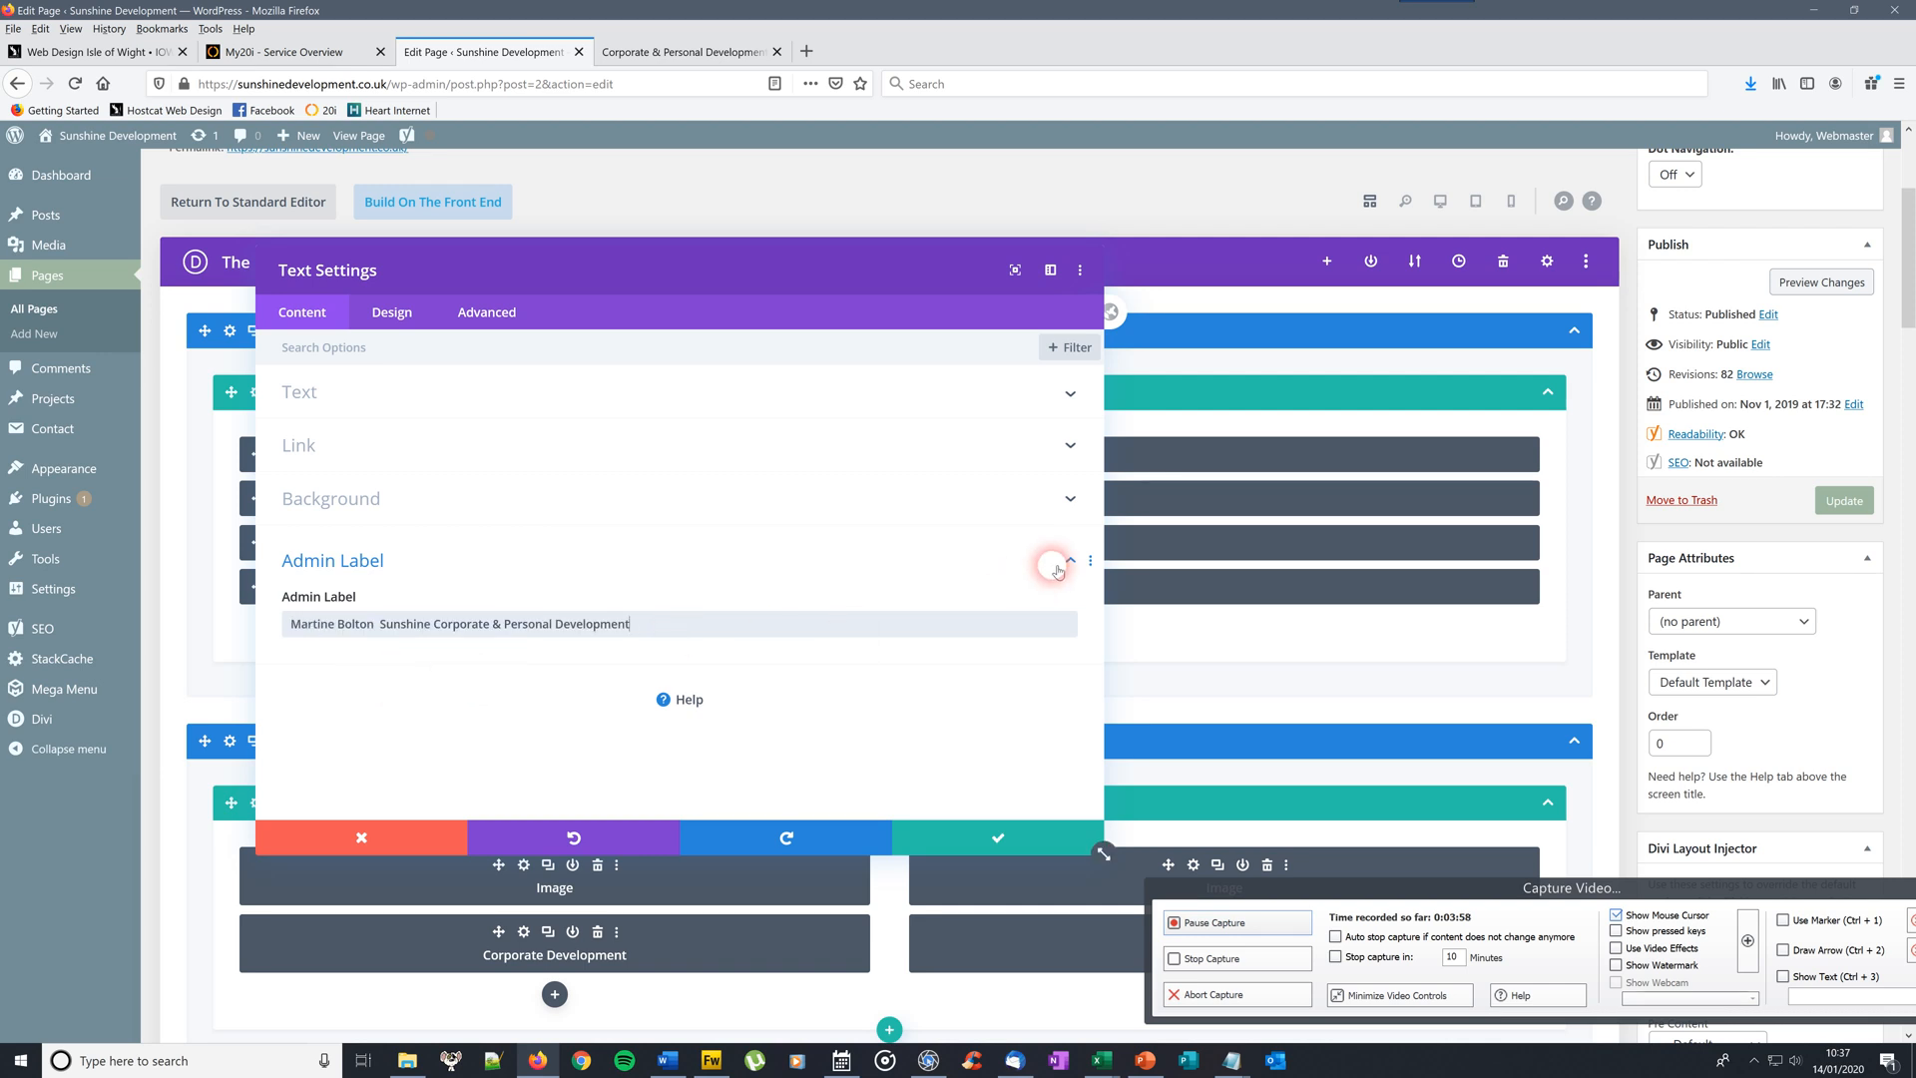
{"action": "left_click", "coordinate": [357, 391]}
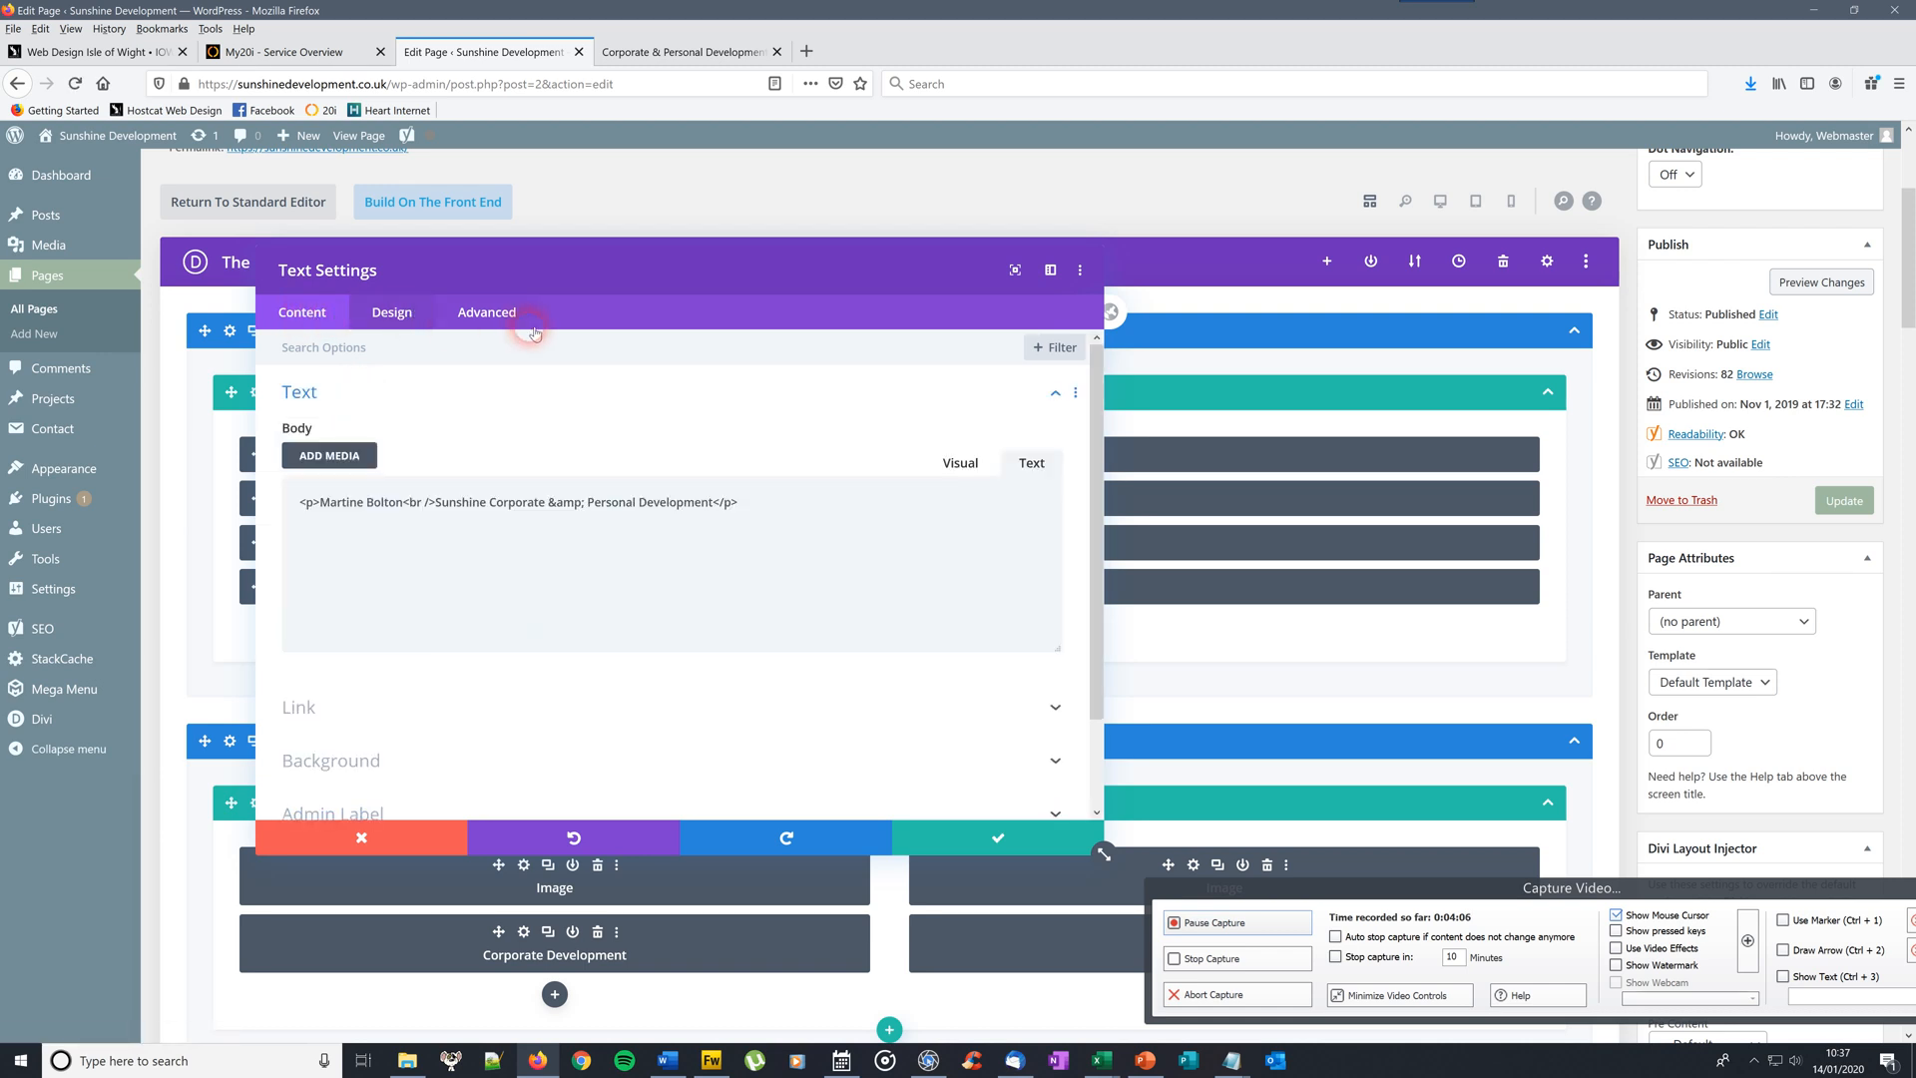
{"action": "left_click", "coordinate": [408, 315]}
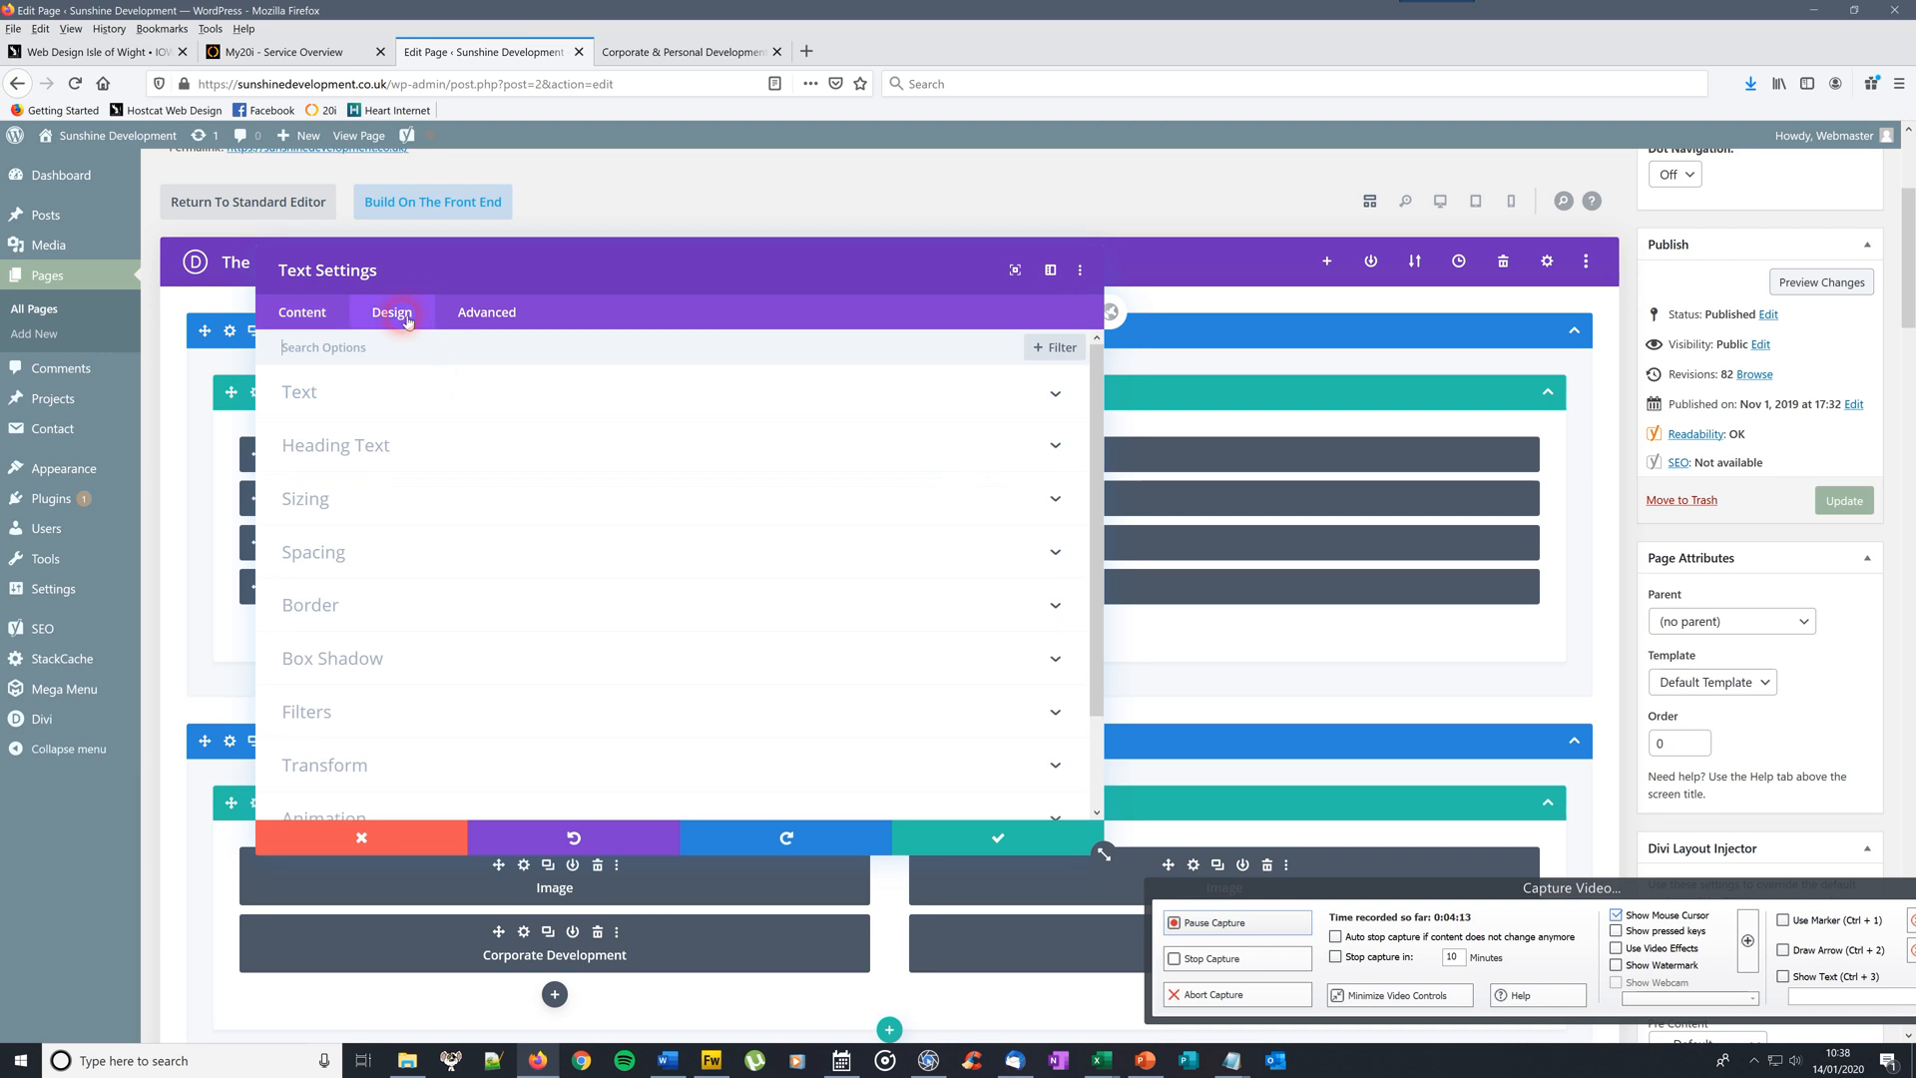
Set the module text to Bold font weight and centre alignment, then save the module
{"action": "left_click", "coordinate": [375, 399]}
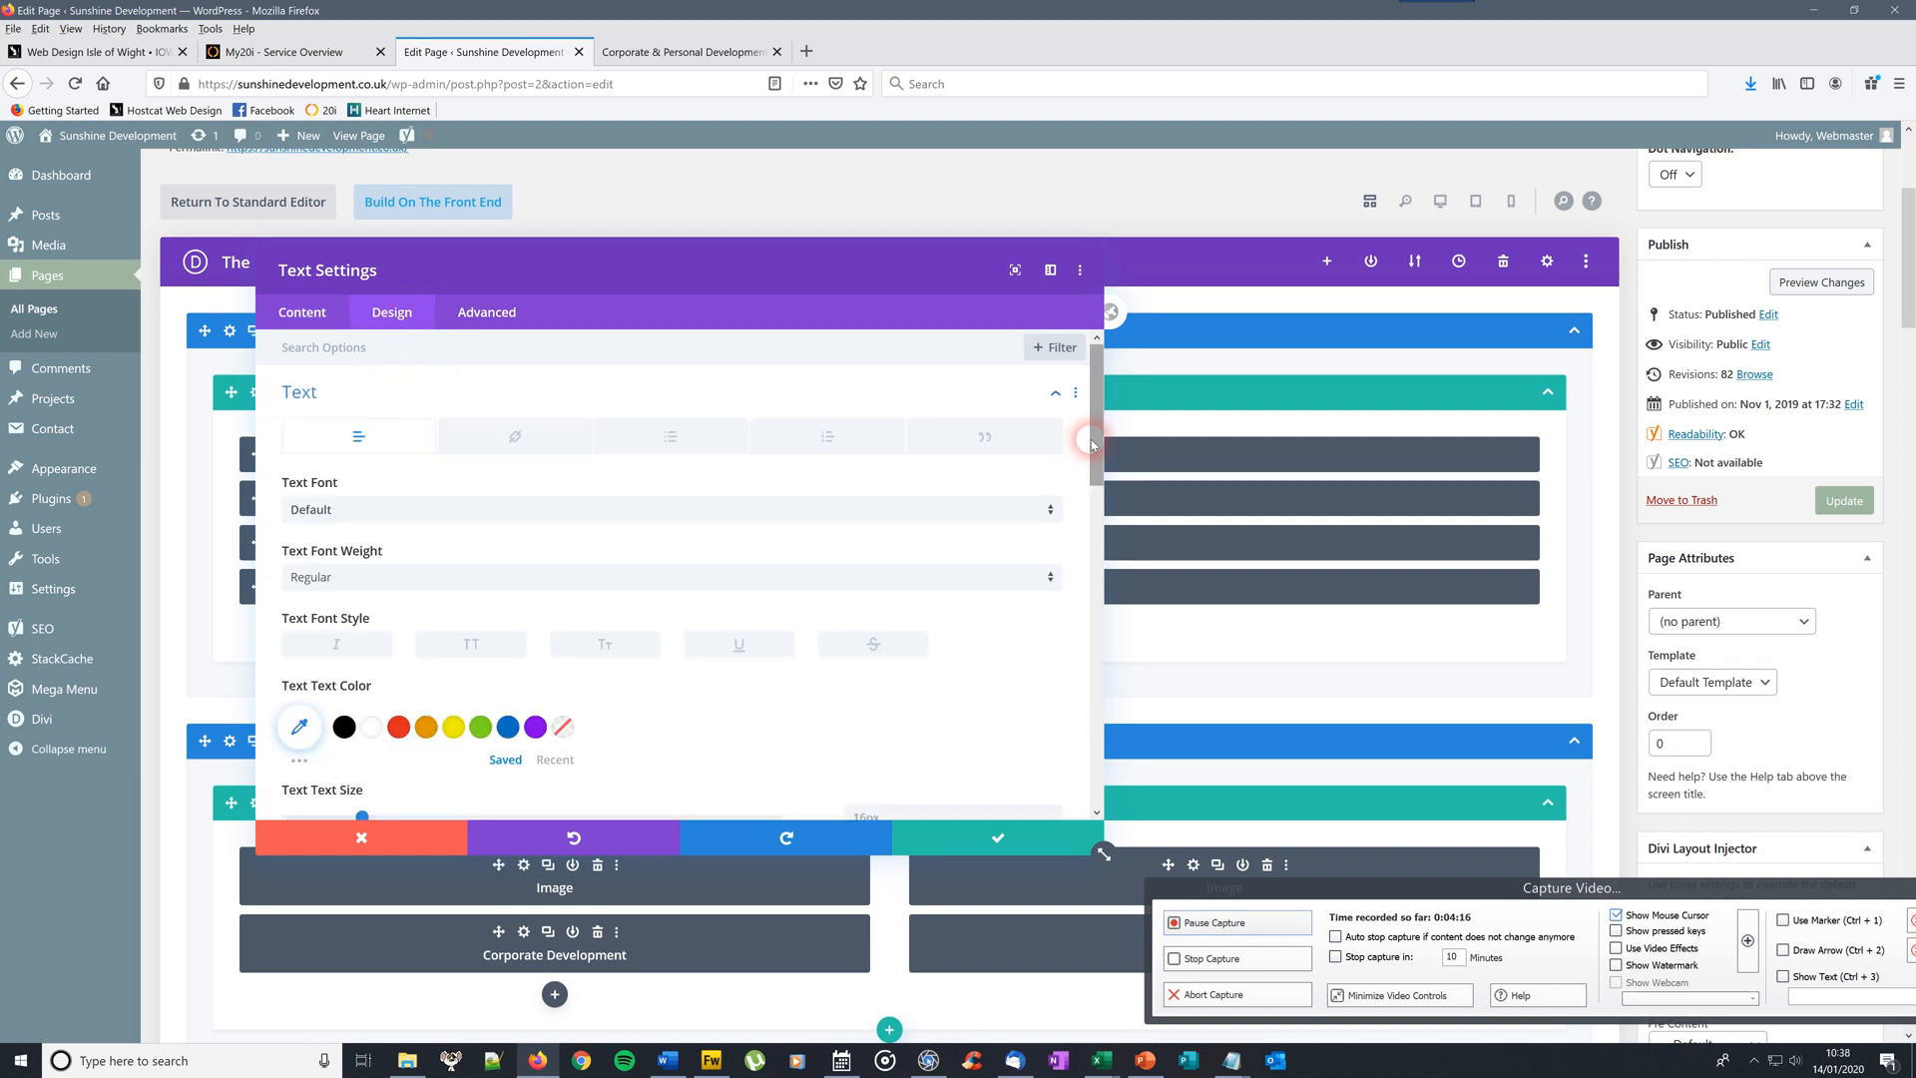
{"action": "scroll", "coordinate": [1088, 389], "scroll_direction": "down", "scroll_amount": 1}
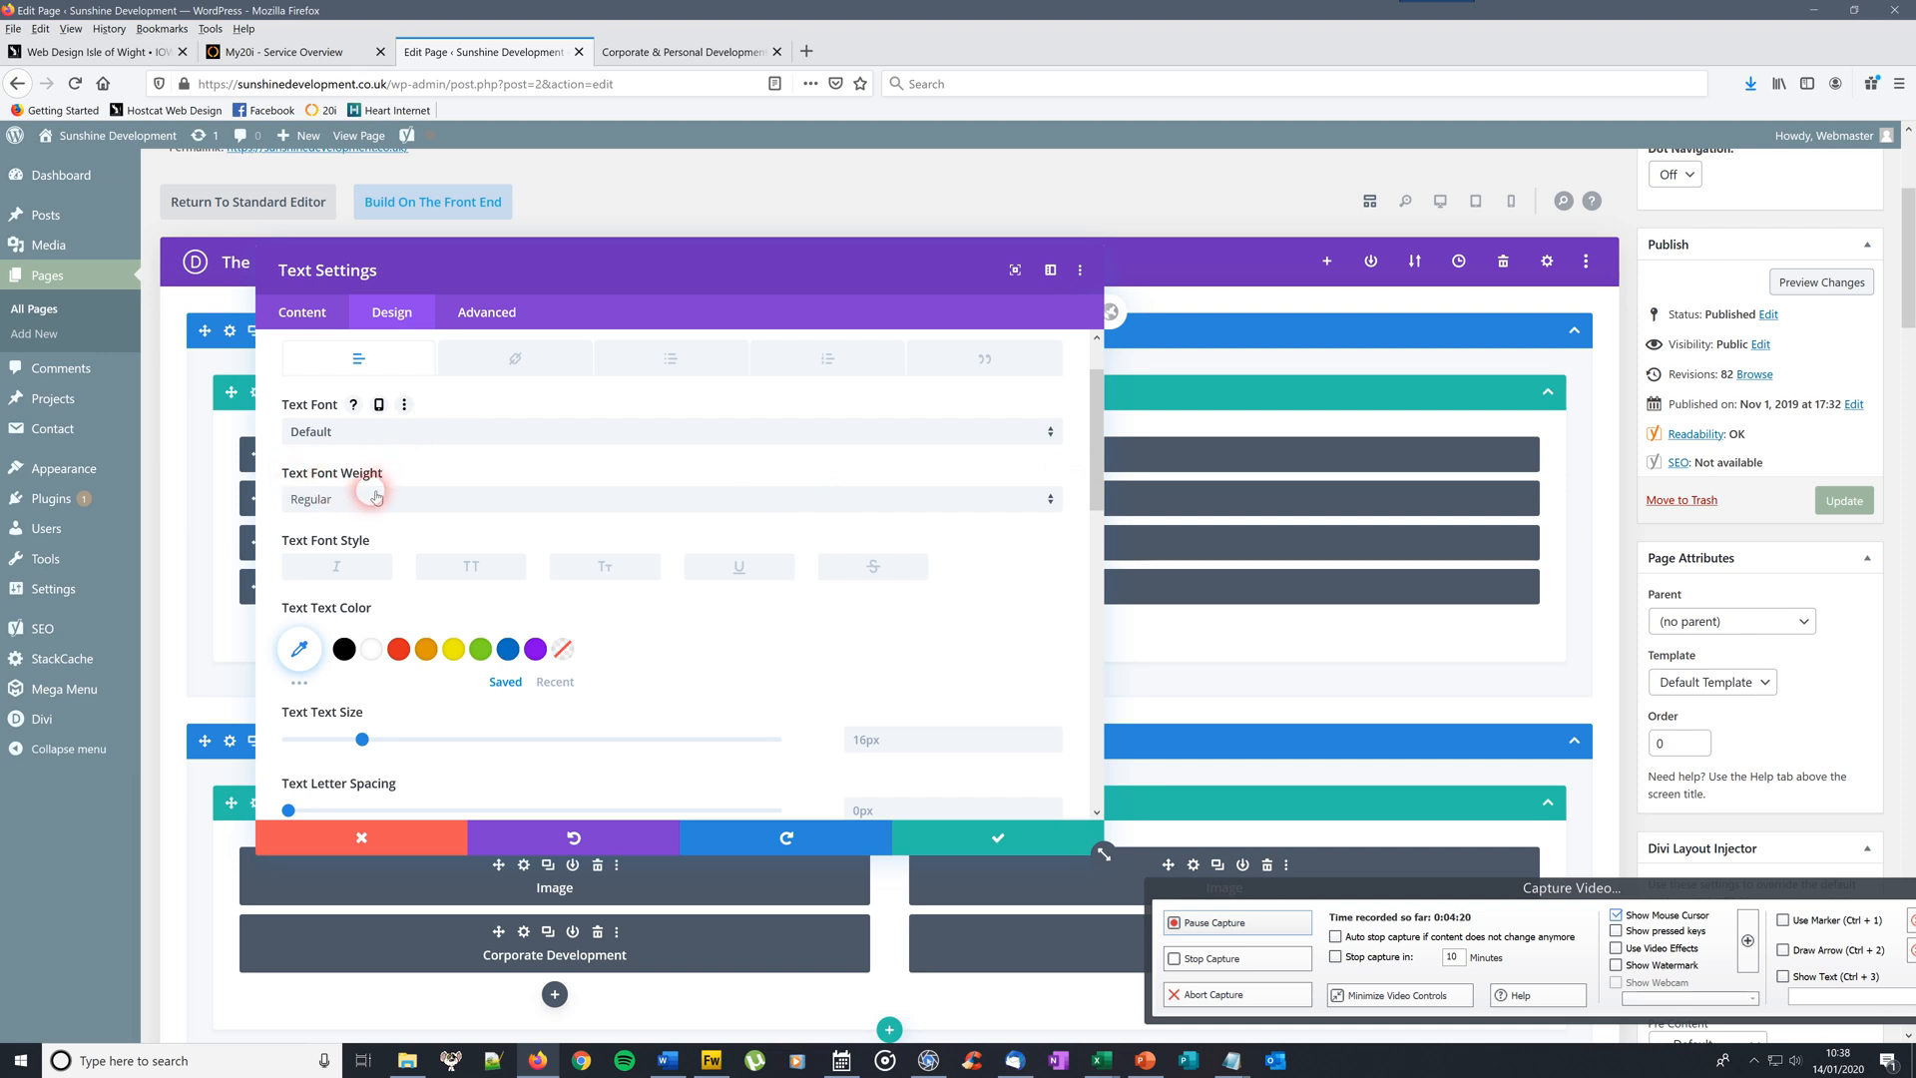
{"action": "left_click", "coordinate": [439, 506]}
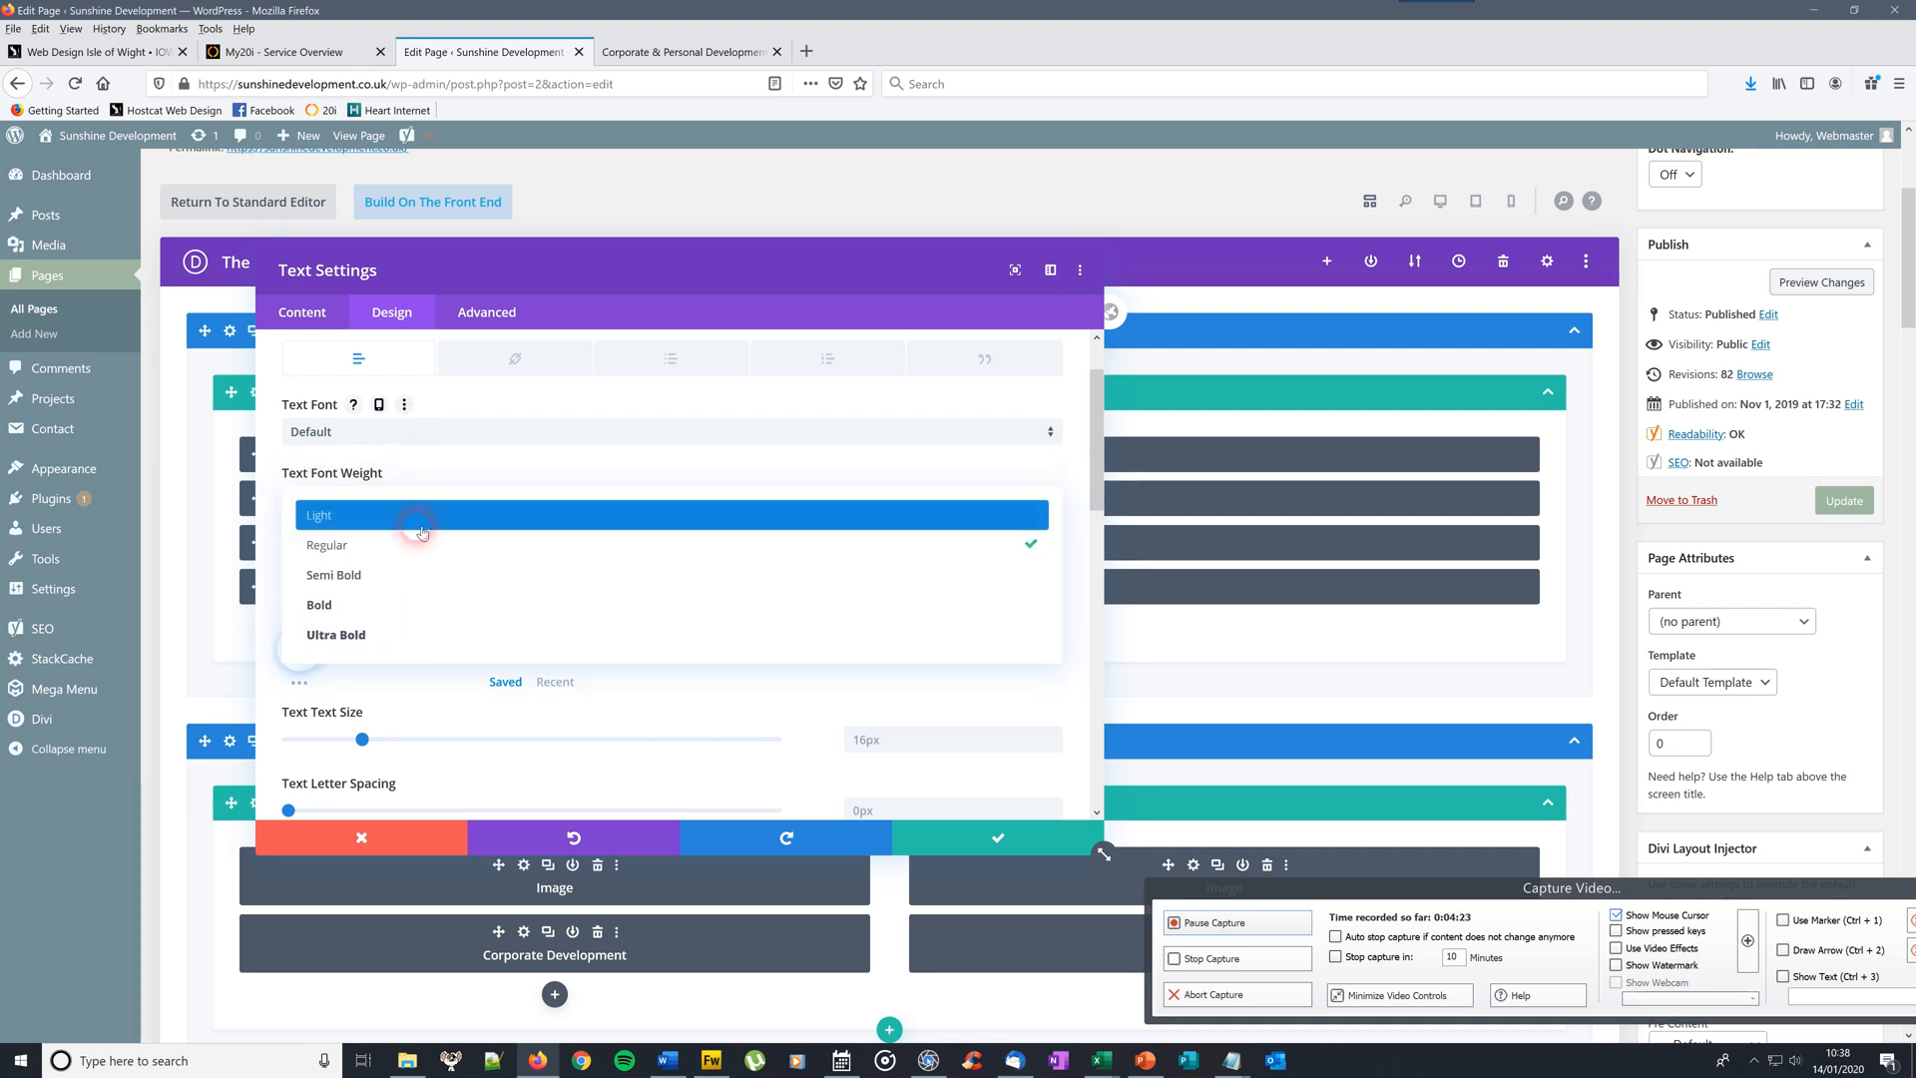
{"action": "left_click", "coordinate": [380, 609]}
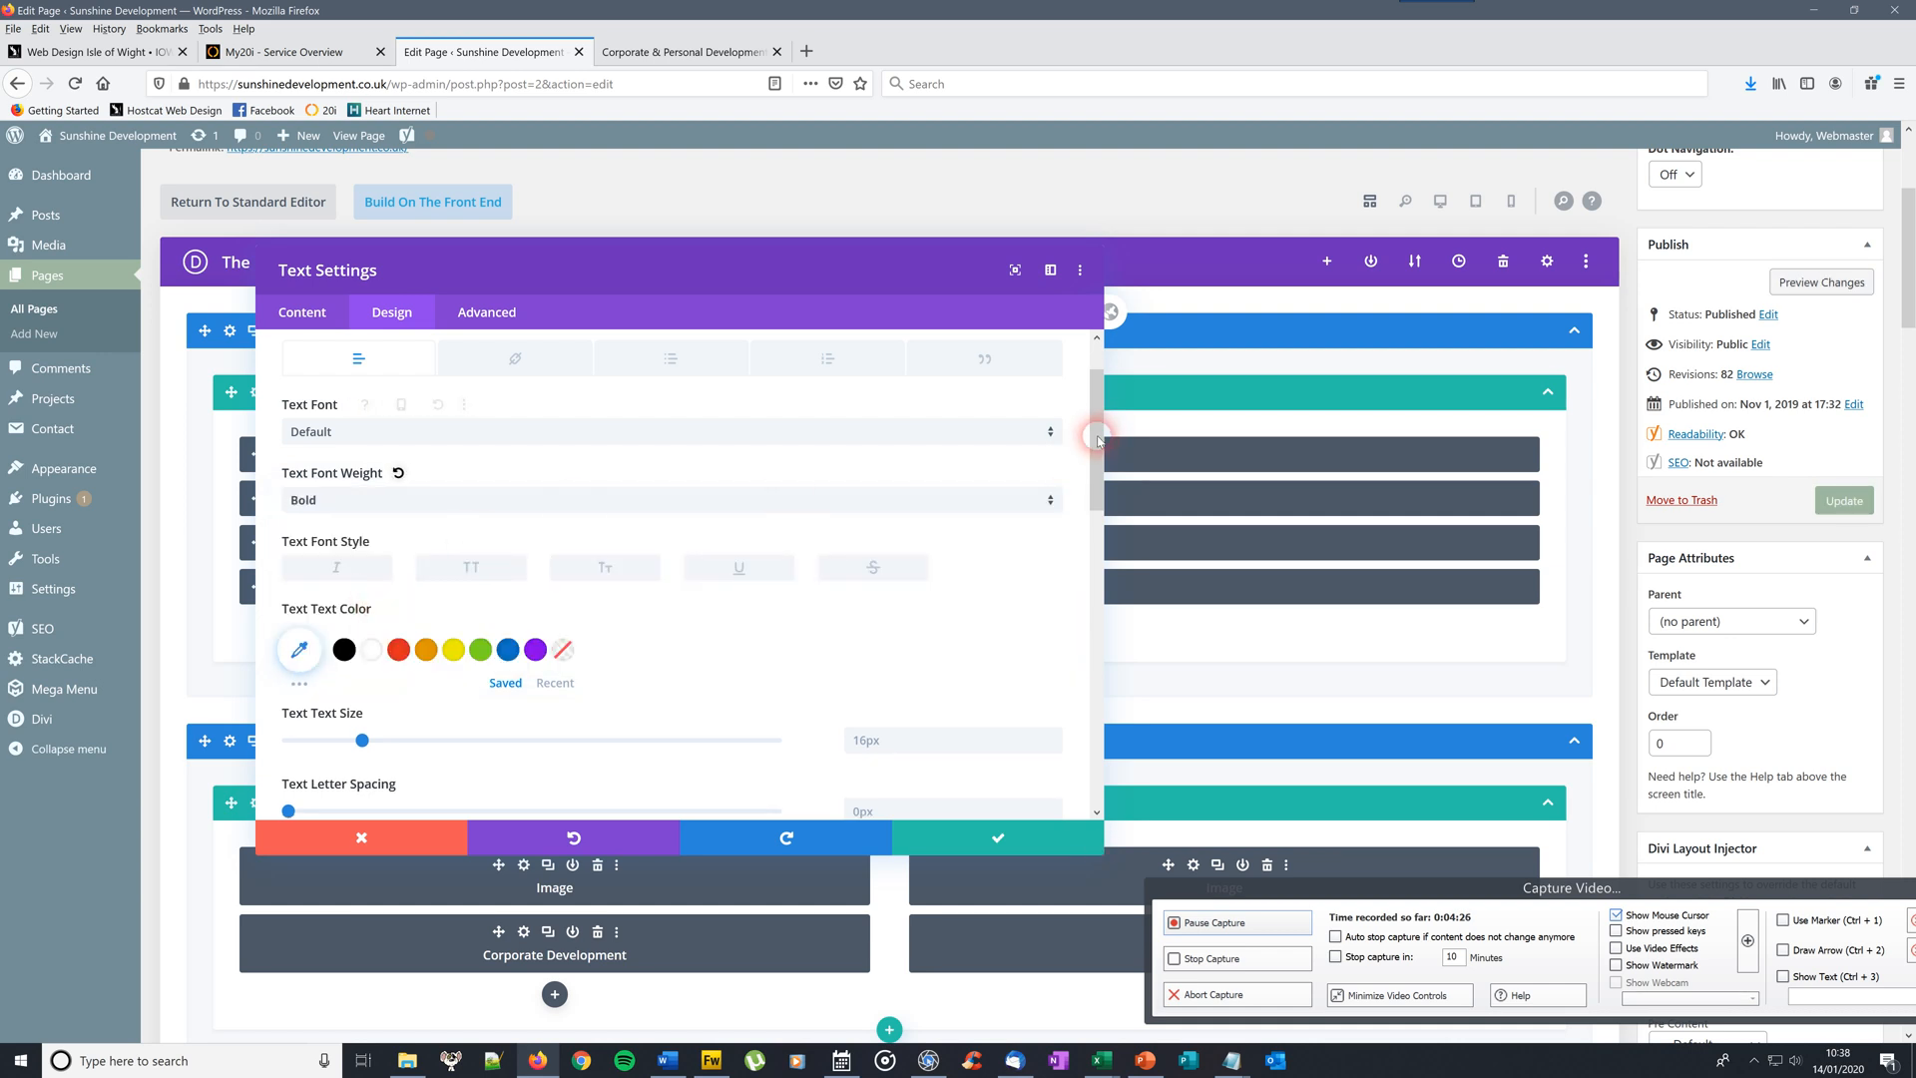
{"action": "left_click_drag", "start_coordinate": [1098, 415], "coordinate": [1087, 616]}
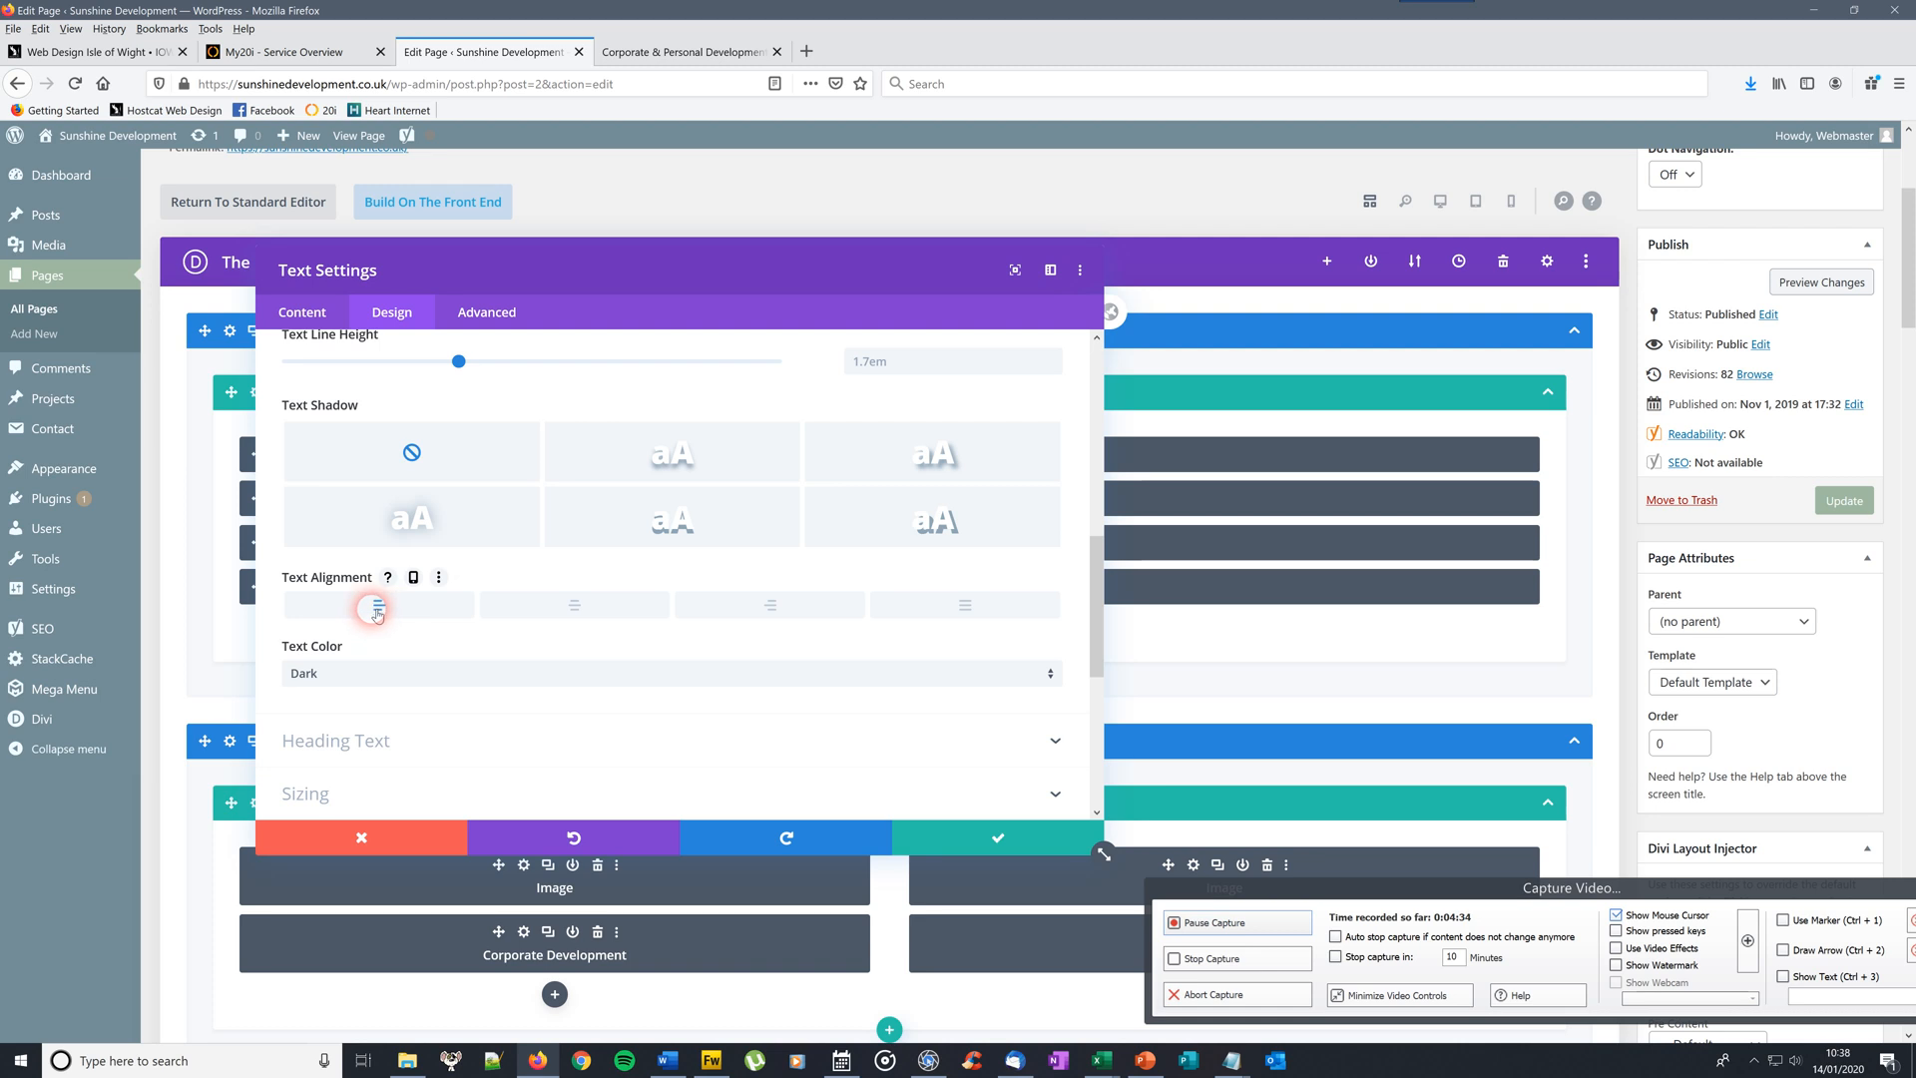
{"action": "left_click", "coordinate": [574, 604]}
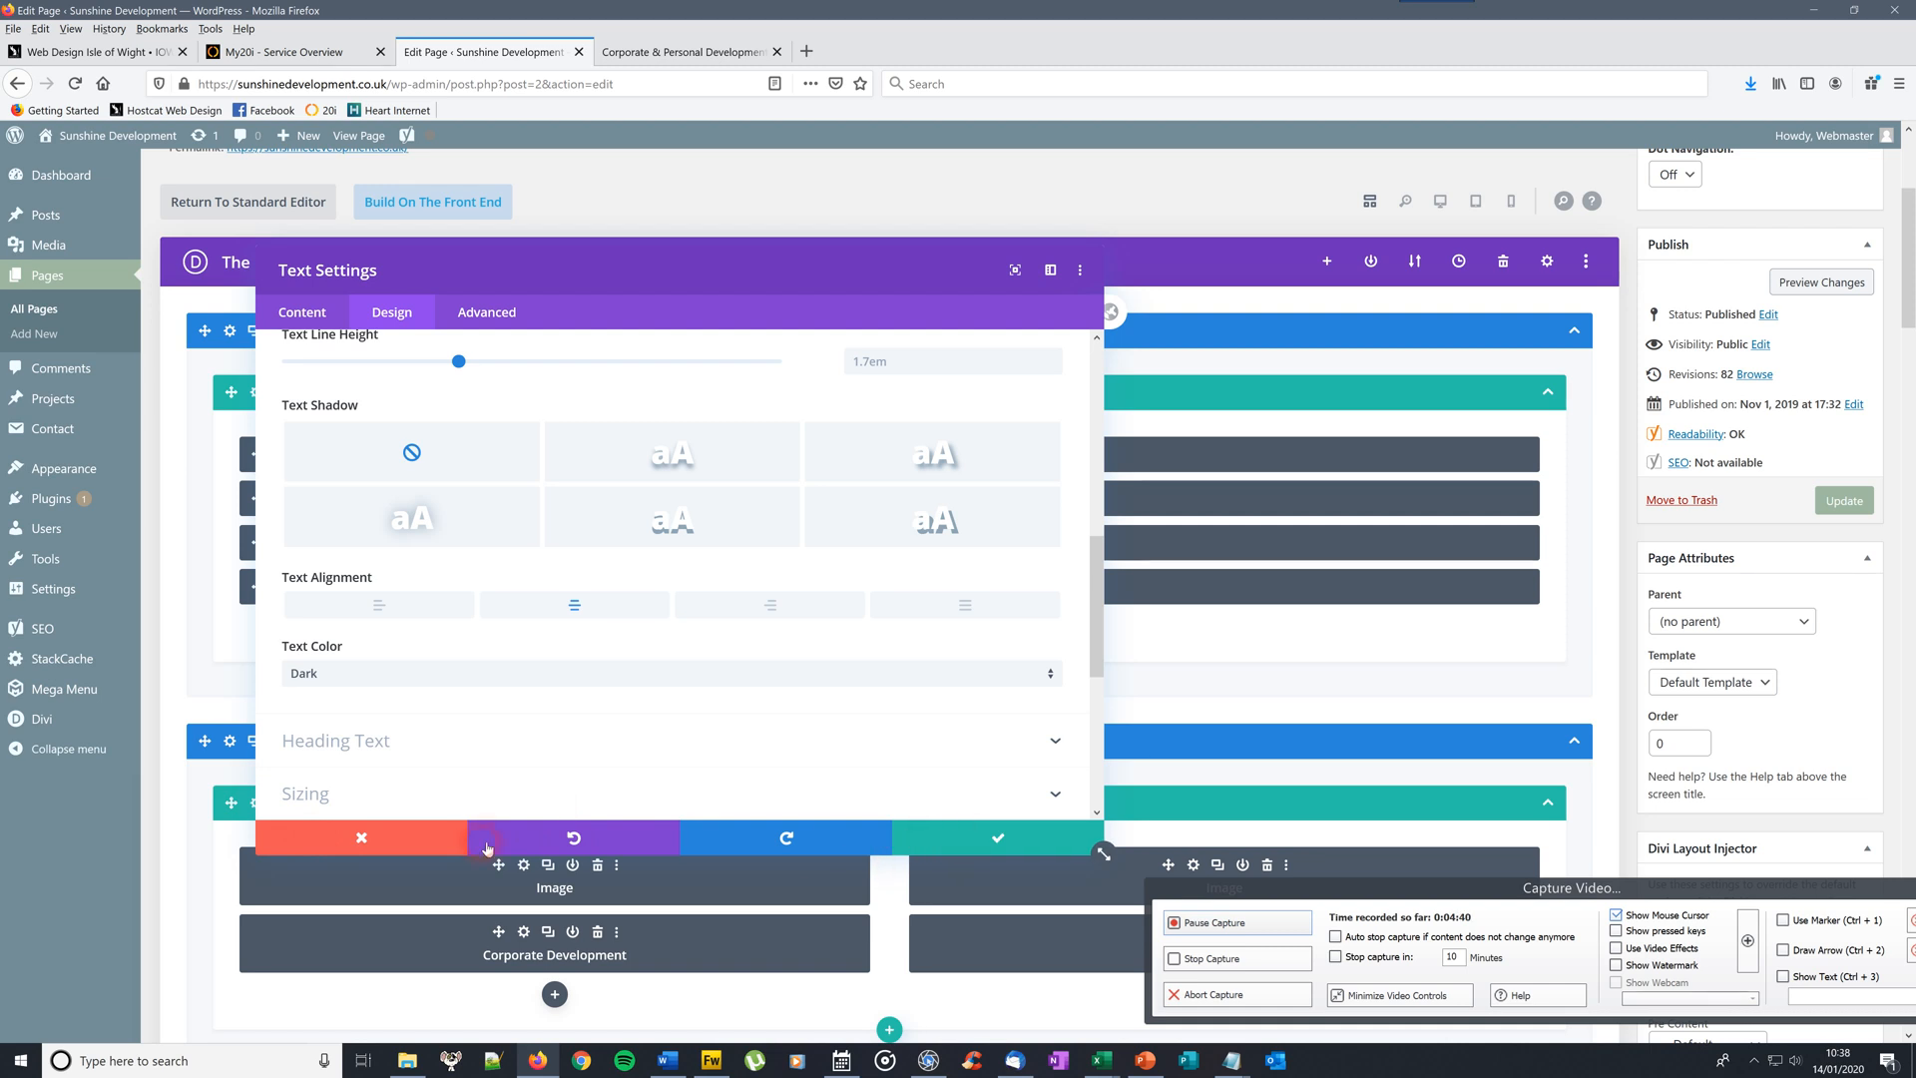
{"action": "left_click", "coordinate": [998, 840]}
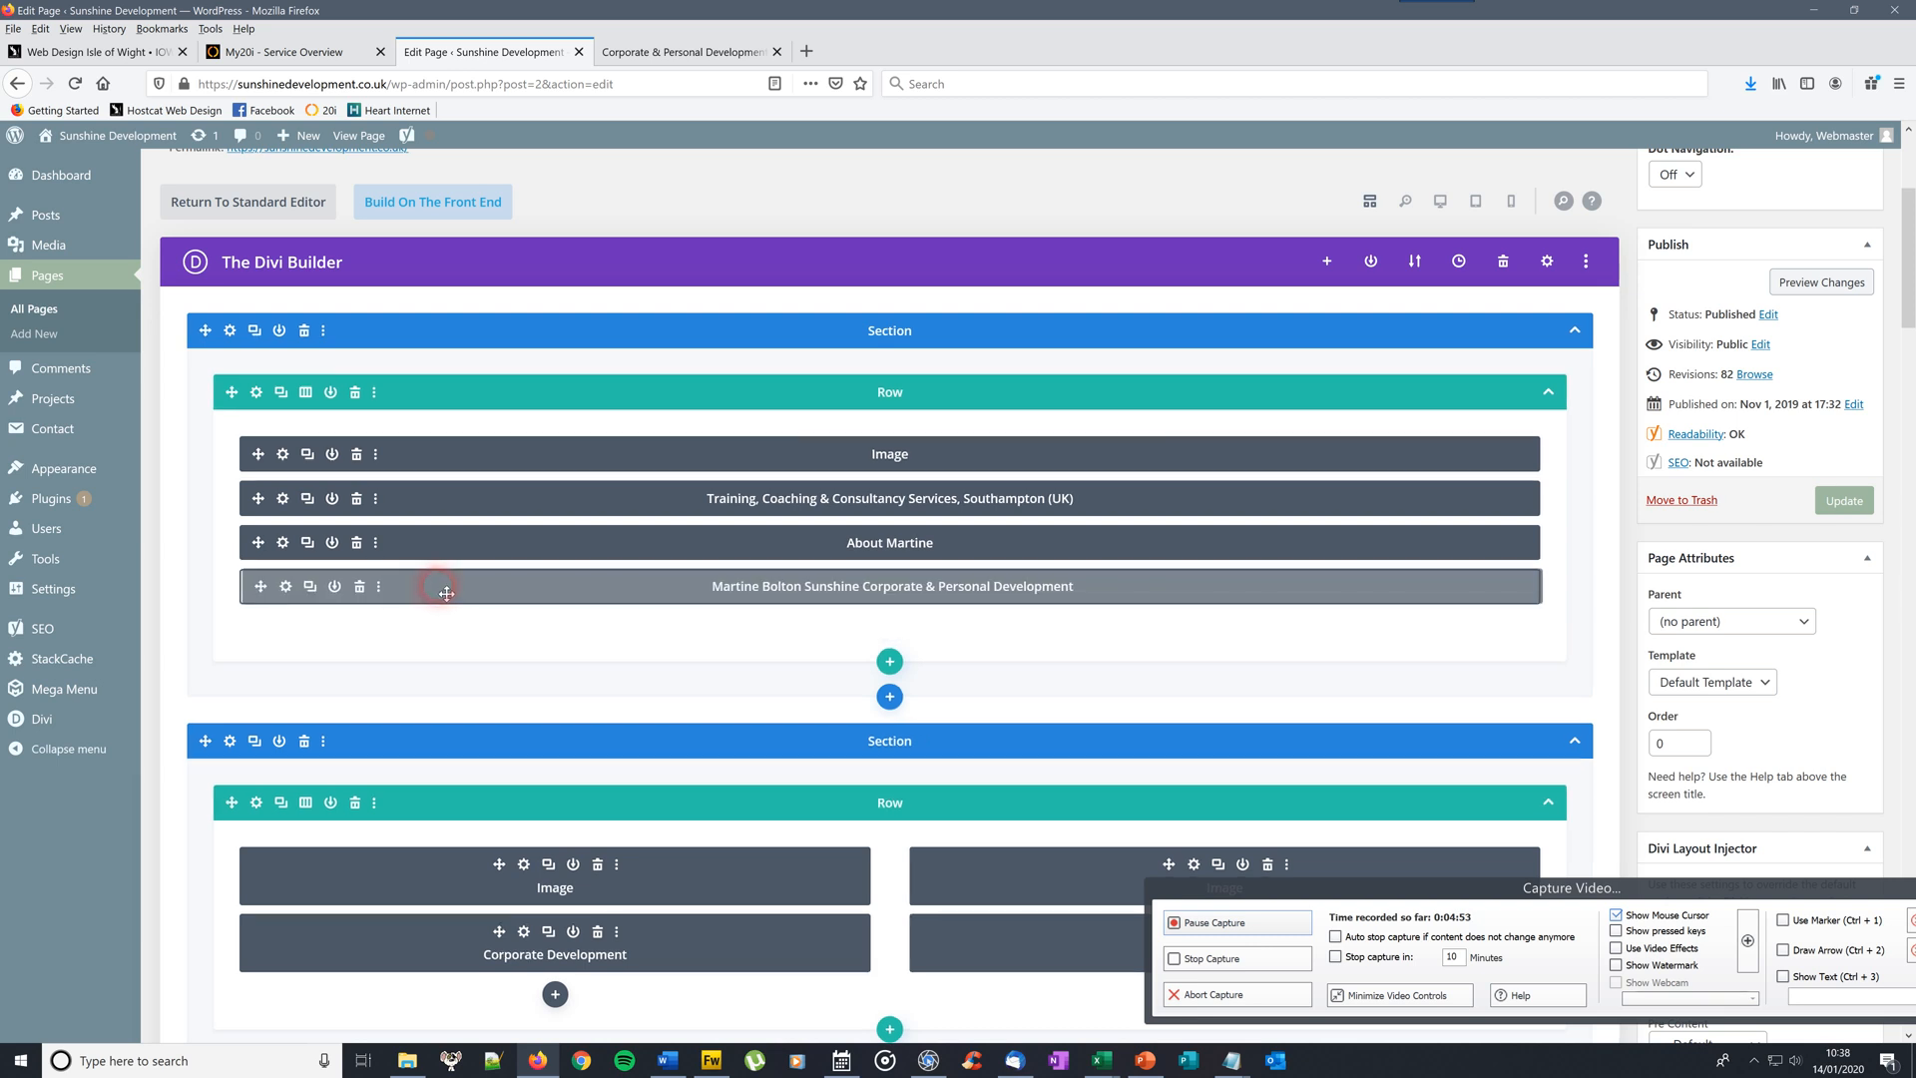
{"action": "left_click_drag", "start_coordinate": [443, 593], "coordinate": [442, 504]}
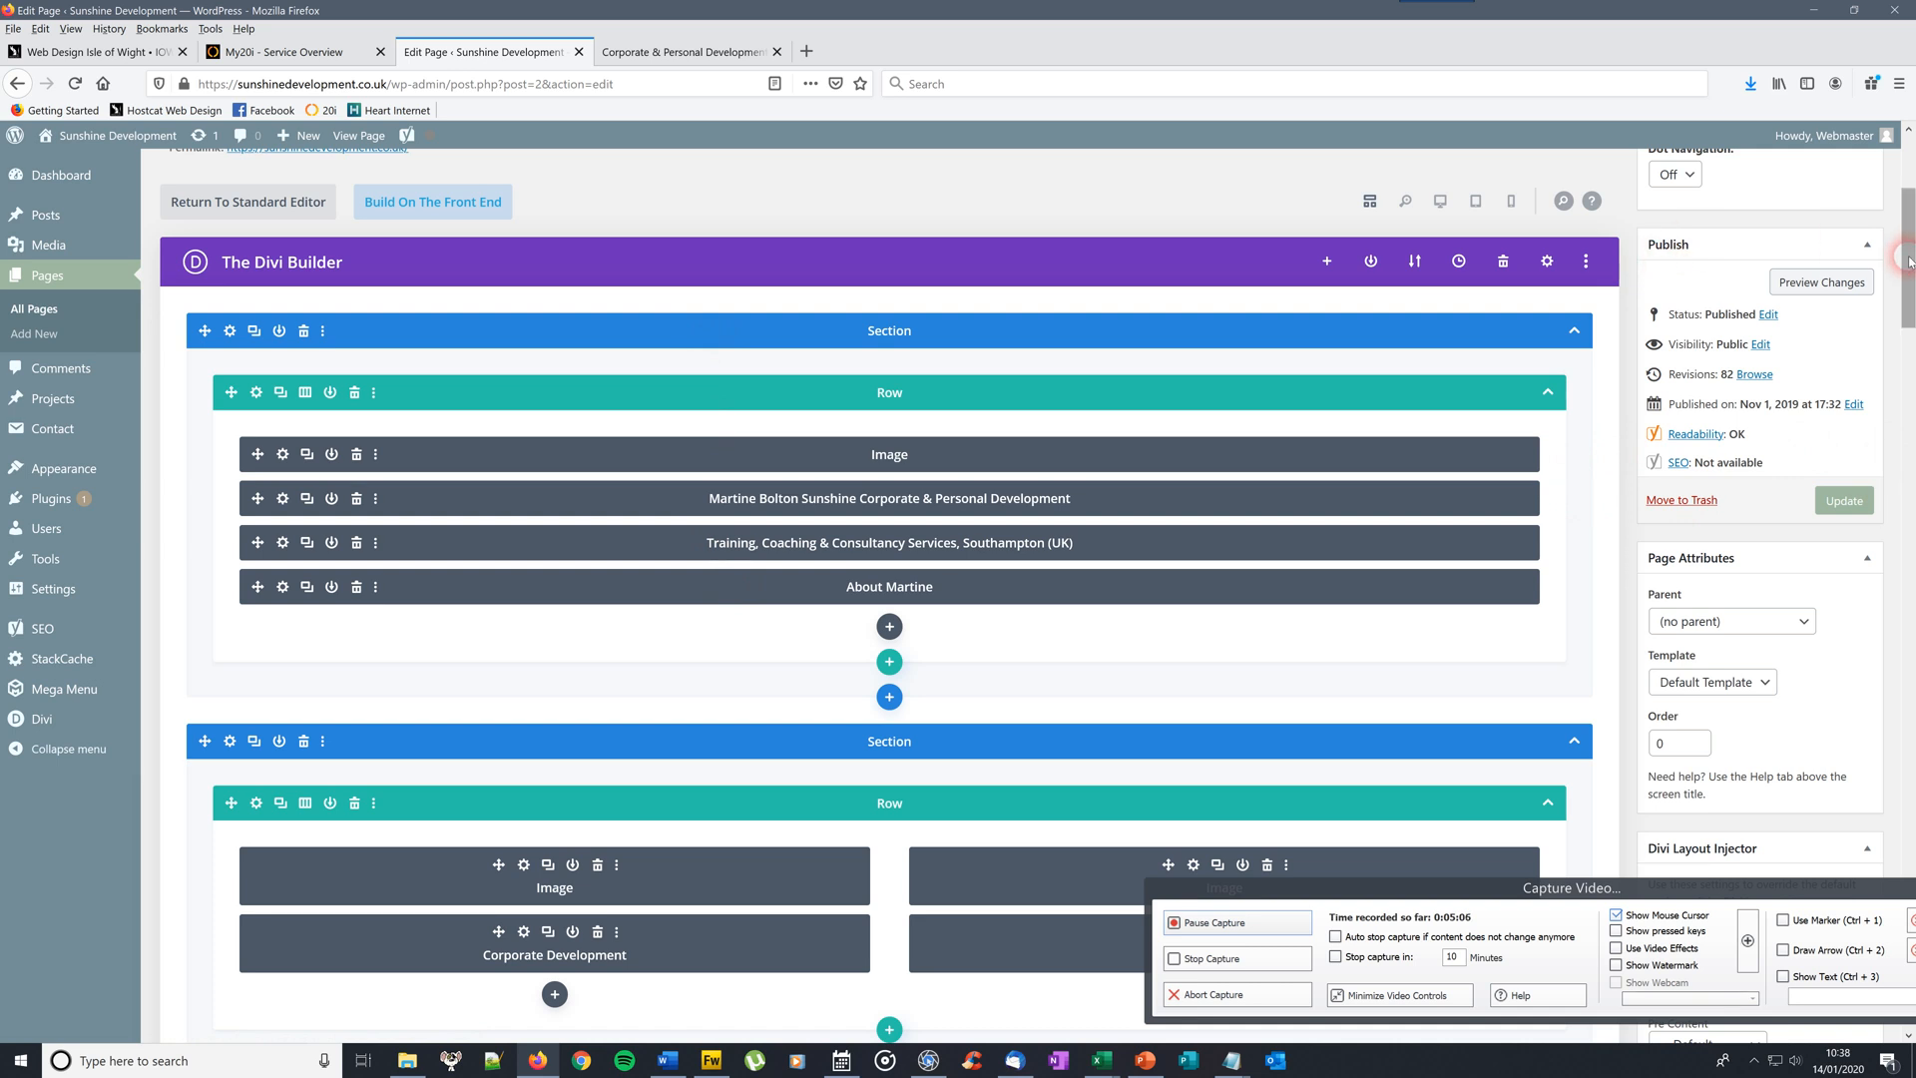
{"action": "scroll", "coordinate": [1696, 319], "scroll_direction": "up", "scroll_amount": 2}
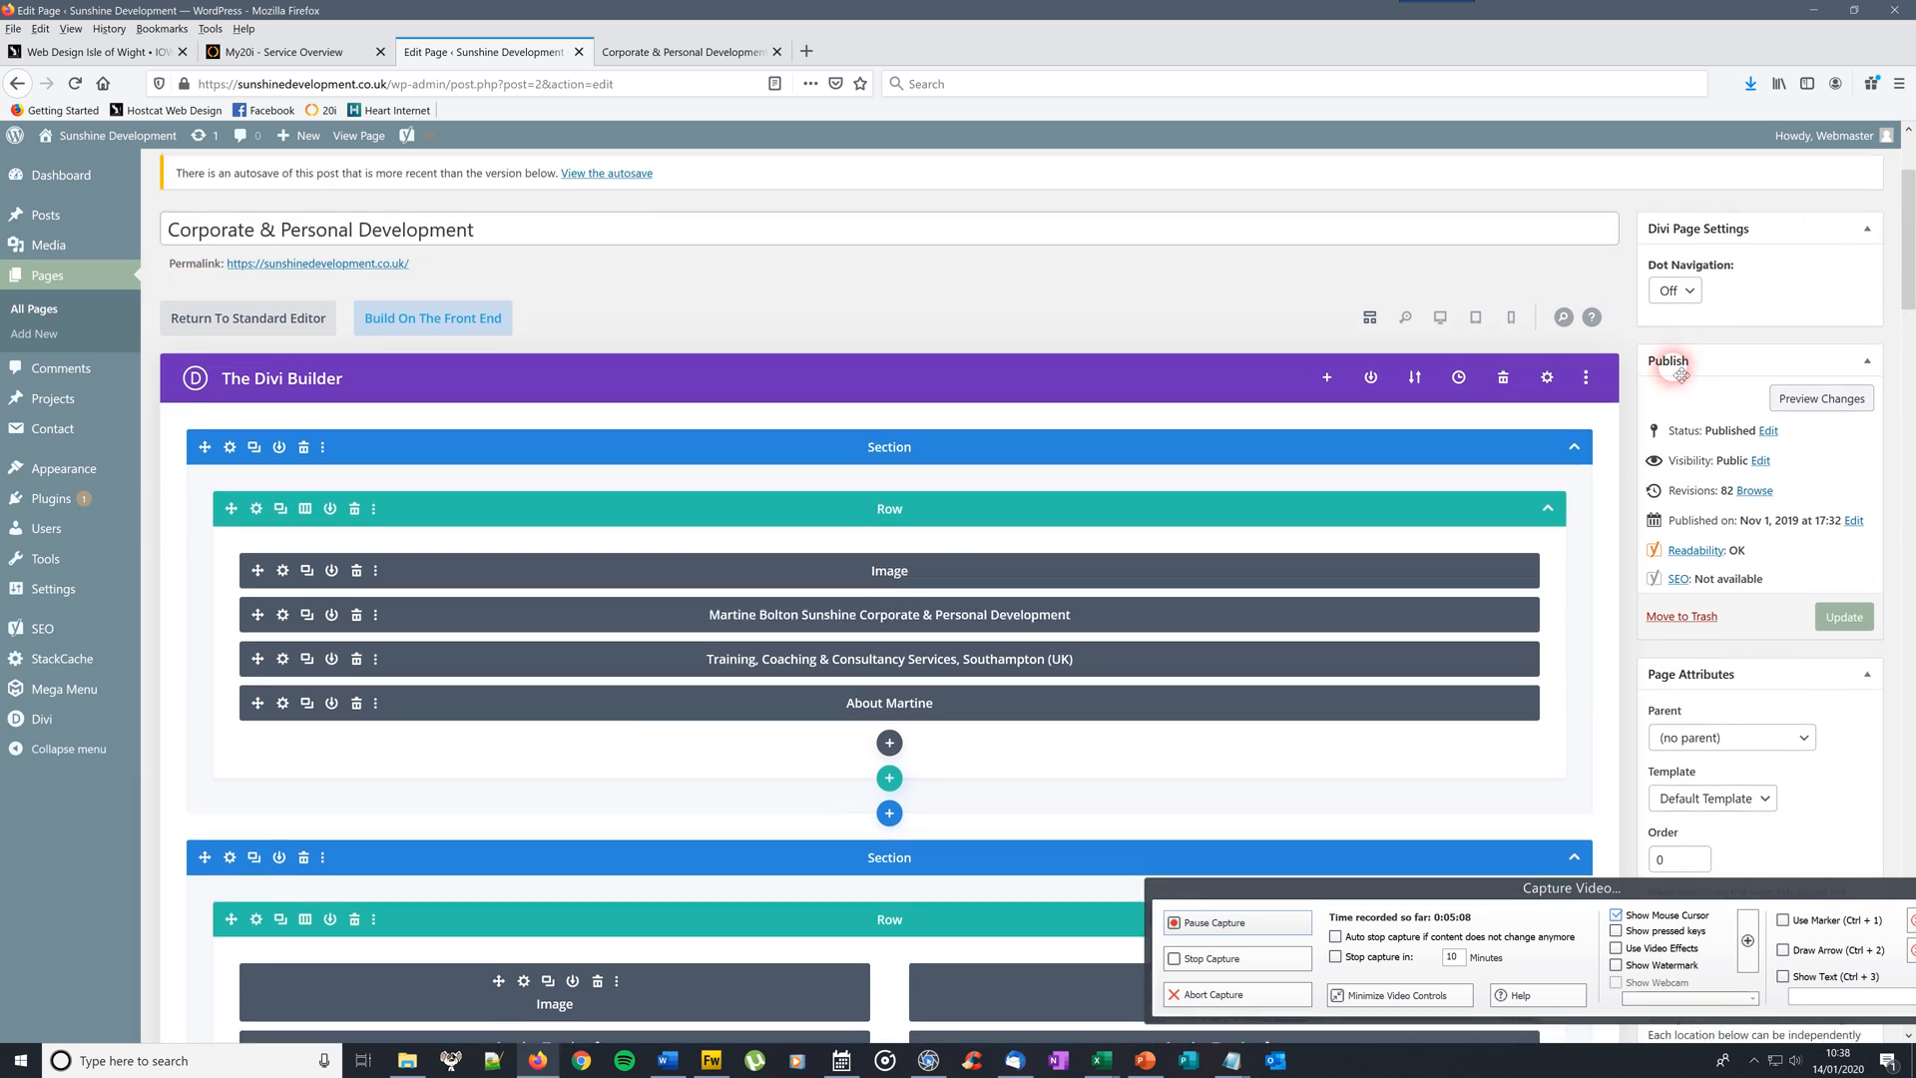
{"action": "left_click", "coordinate": [1846, 616]}
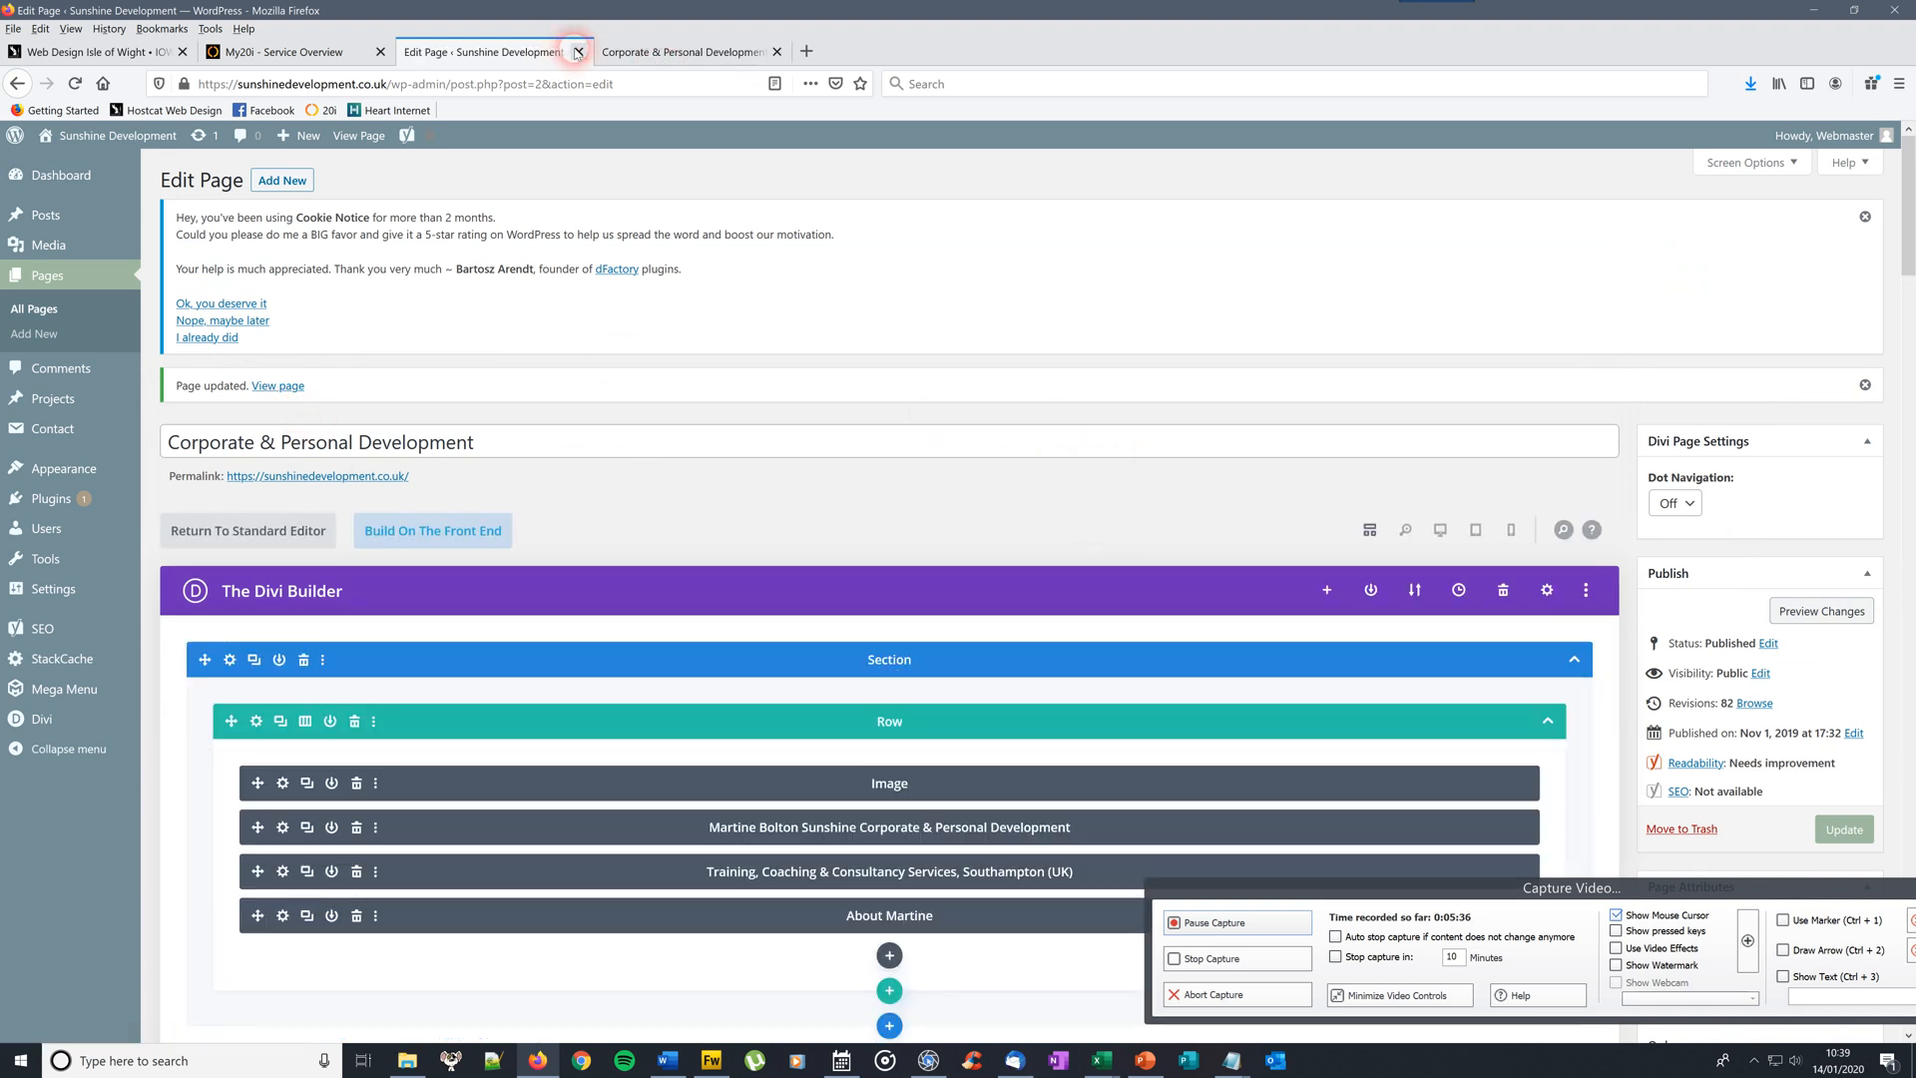
Reload the live home page to check the bold centred name lines, then return to the editor
{"action": "left_click", "coordinate": [656, 66]}
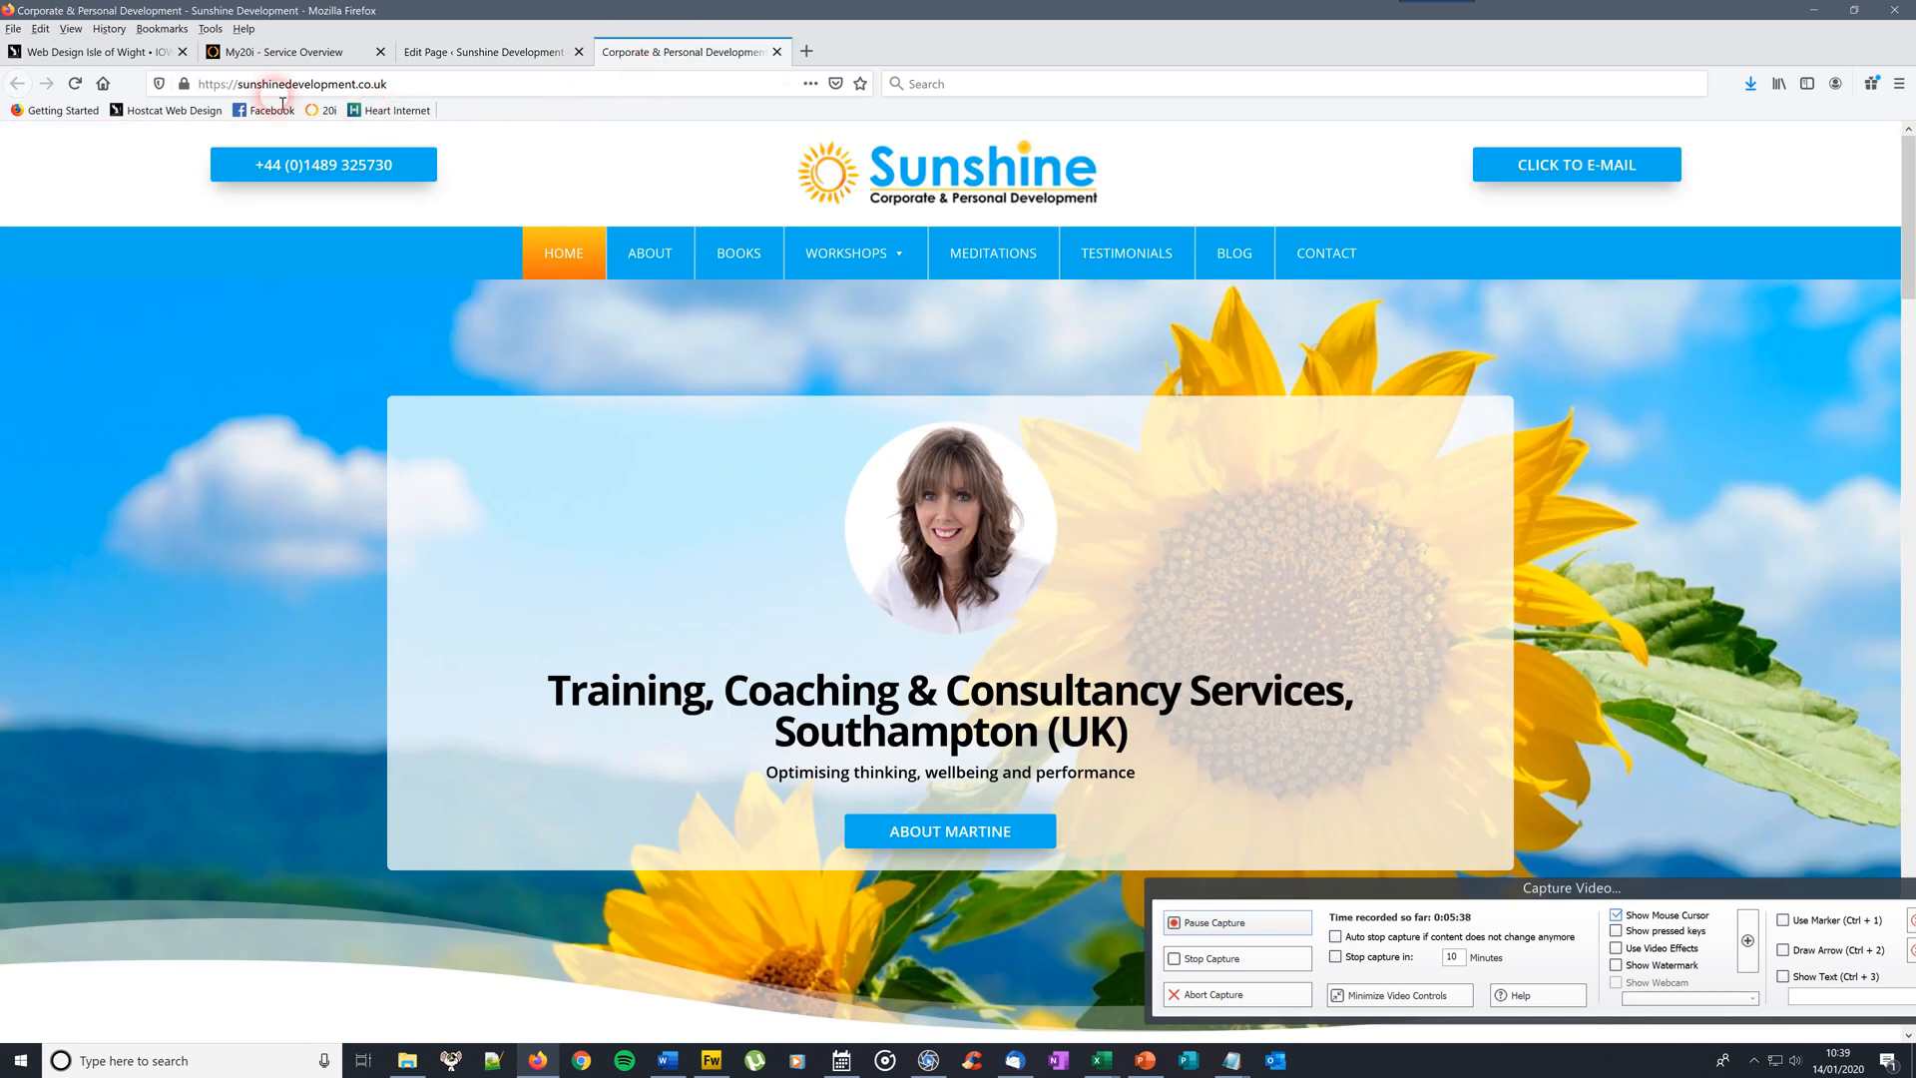
{"action": "left_click", "coordinate": [75, 83]}
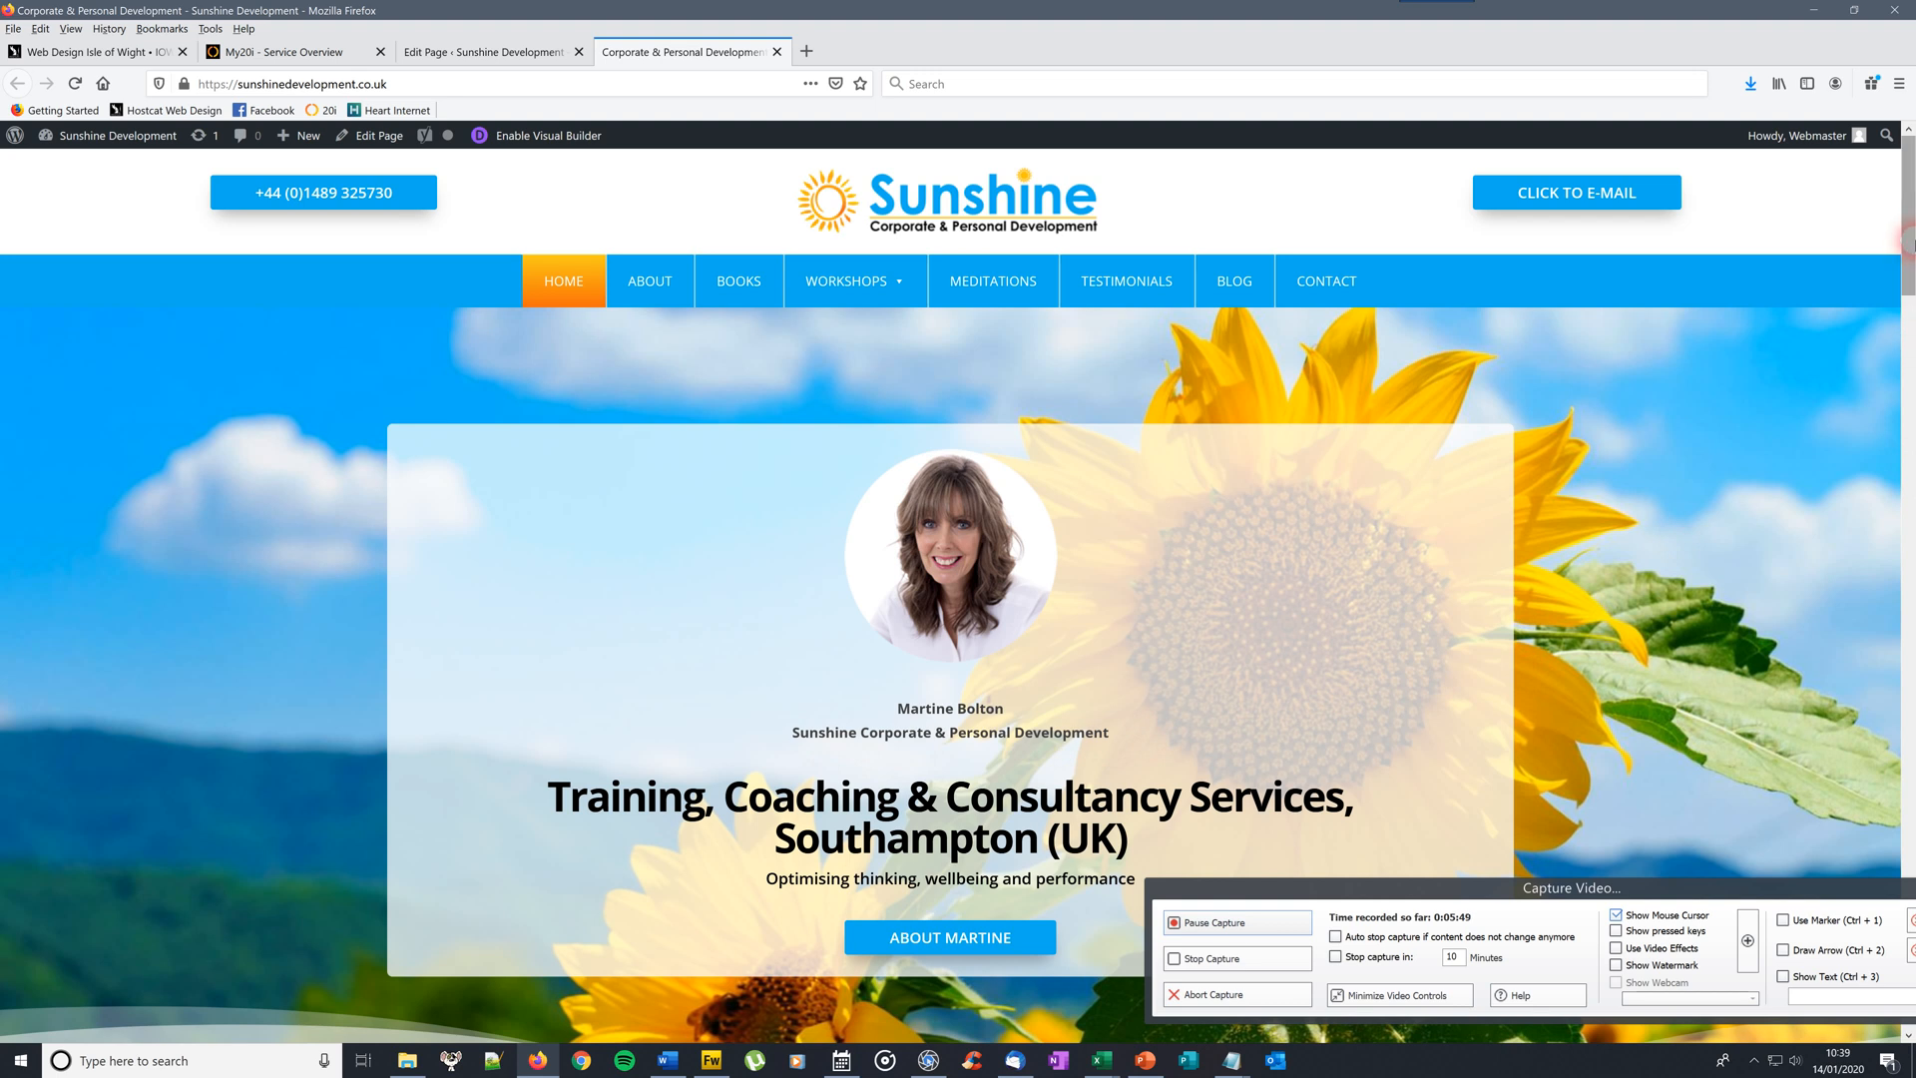
{"action": "scroll", "coordinate": [1906, 279], "scroll_direction": "down", "scroll_amount": 3}
{"action": "scroll", "coordinate": [1906, 279], "scroll_direction": "up", "scroll_amount": 1}
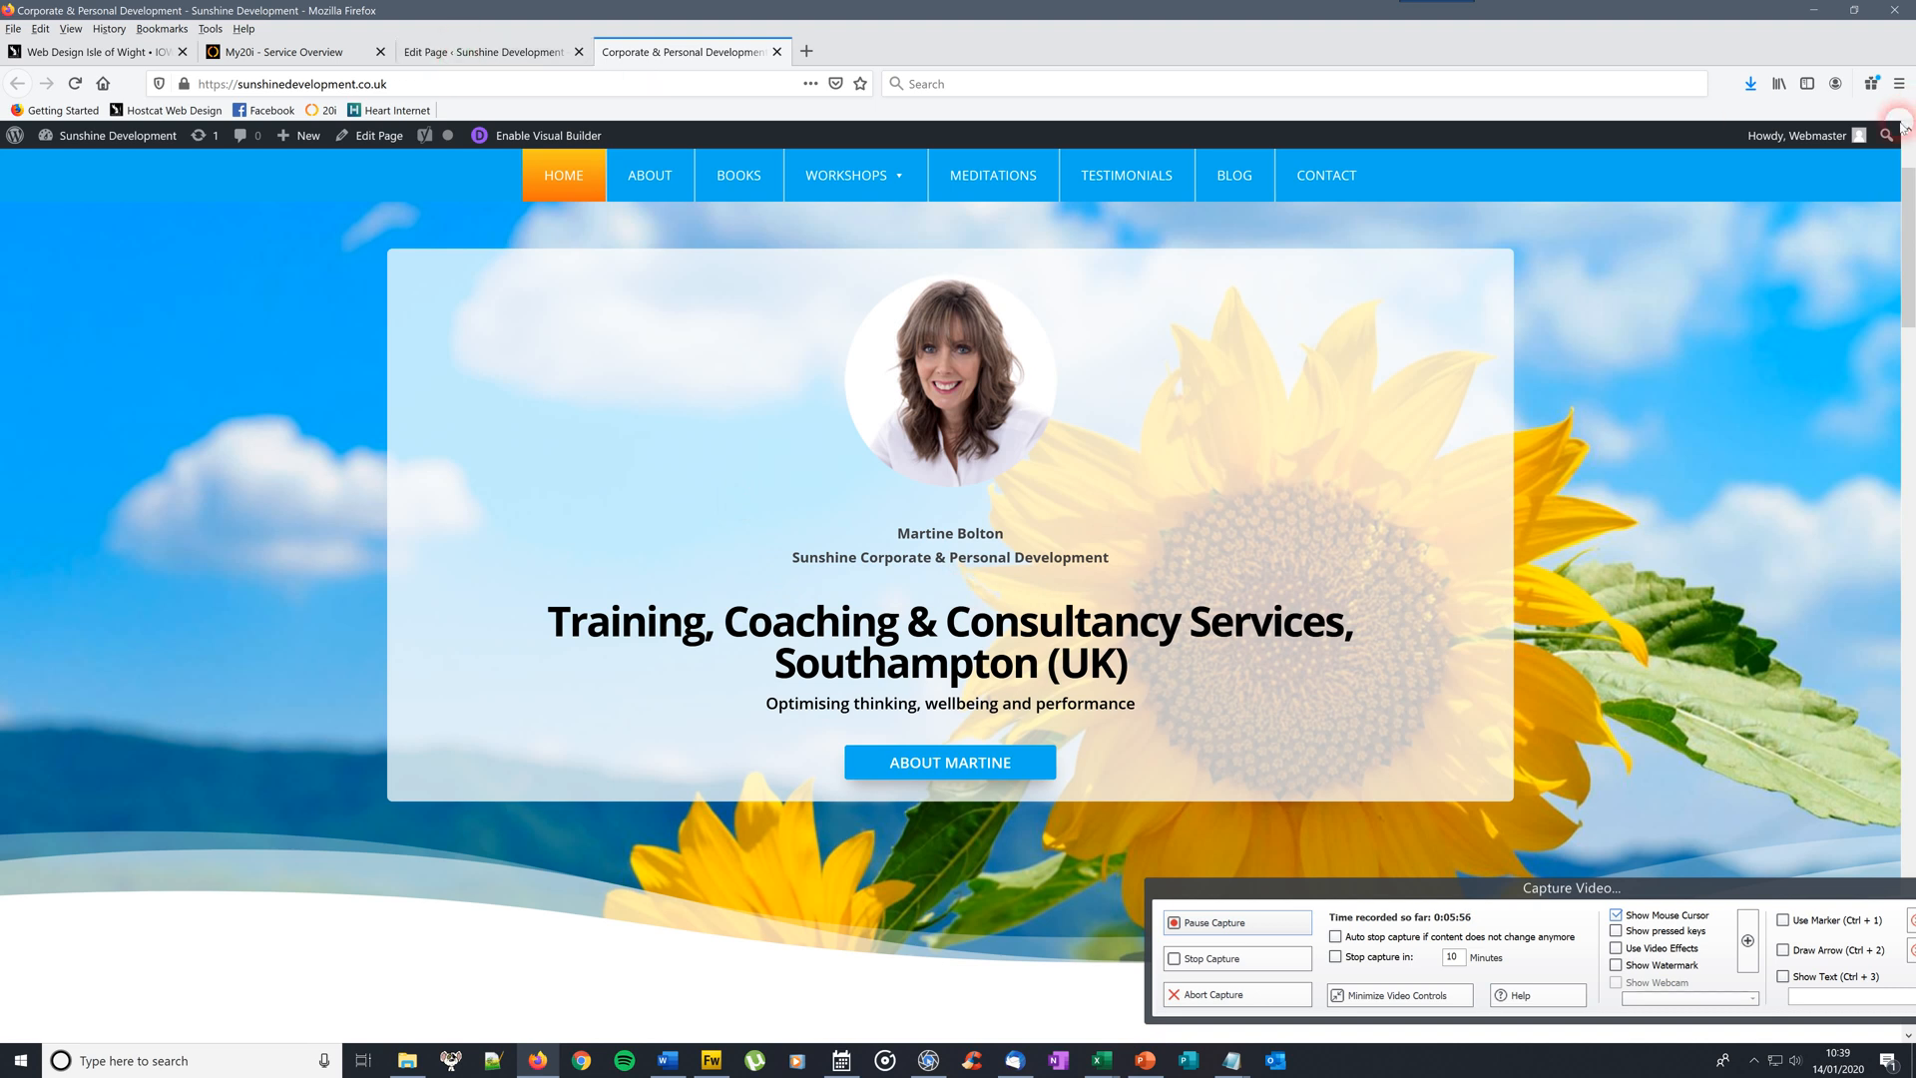
{"action": "scroll", "coordinate": [1908, 282], "scroll_direction": "down", "scroll_amount": 5}
{"action": "scroll", "coordinate": [1908, 281], "scroll_direction": "up", "scroll_amount": 6}
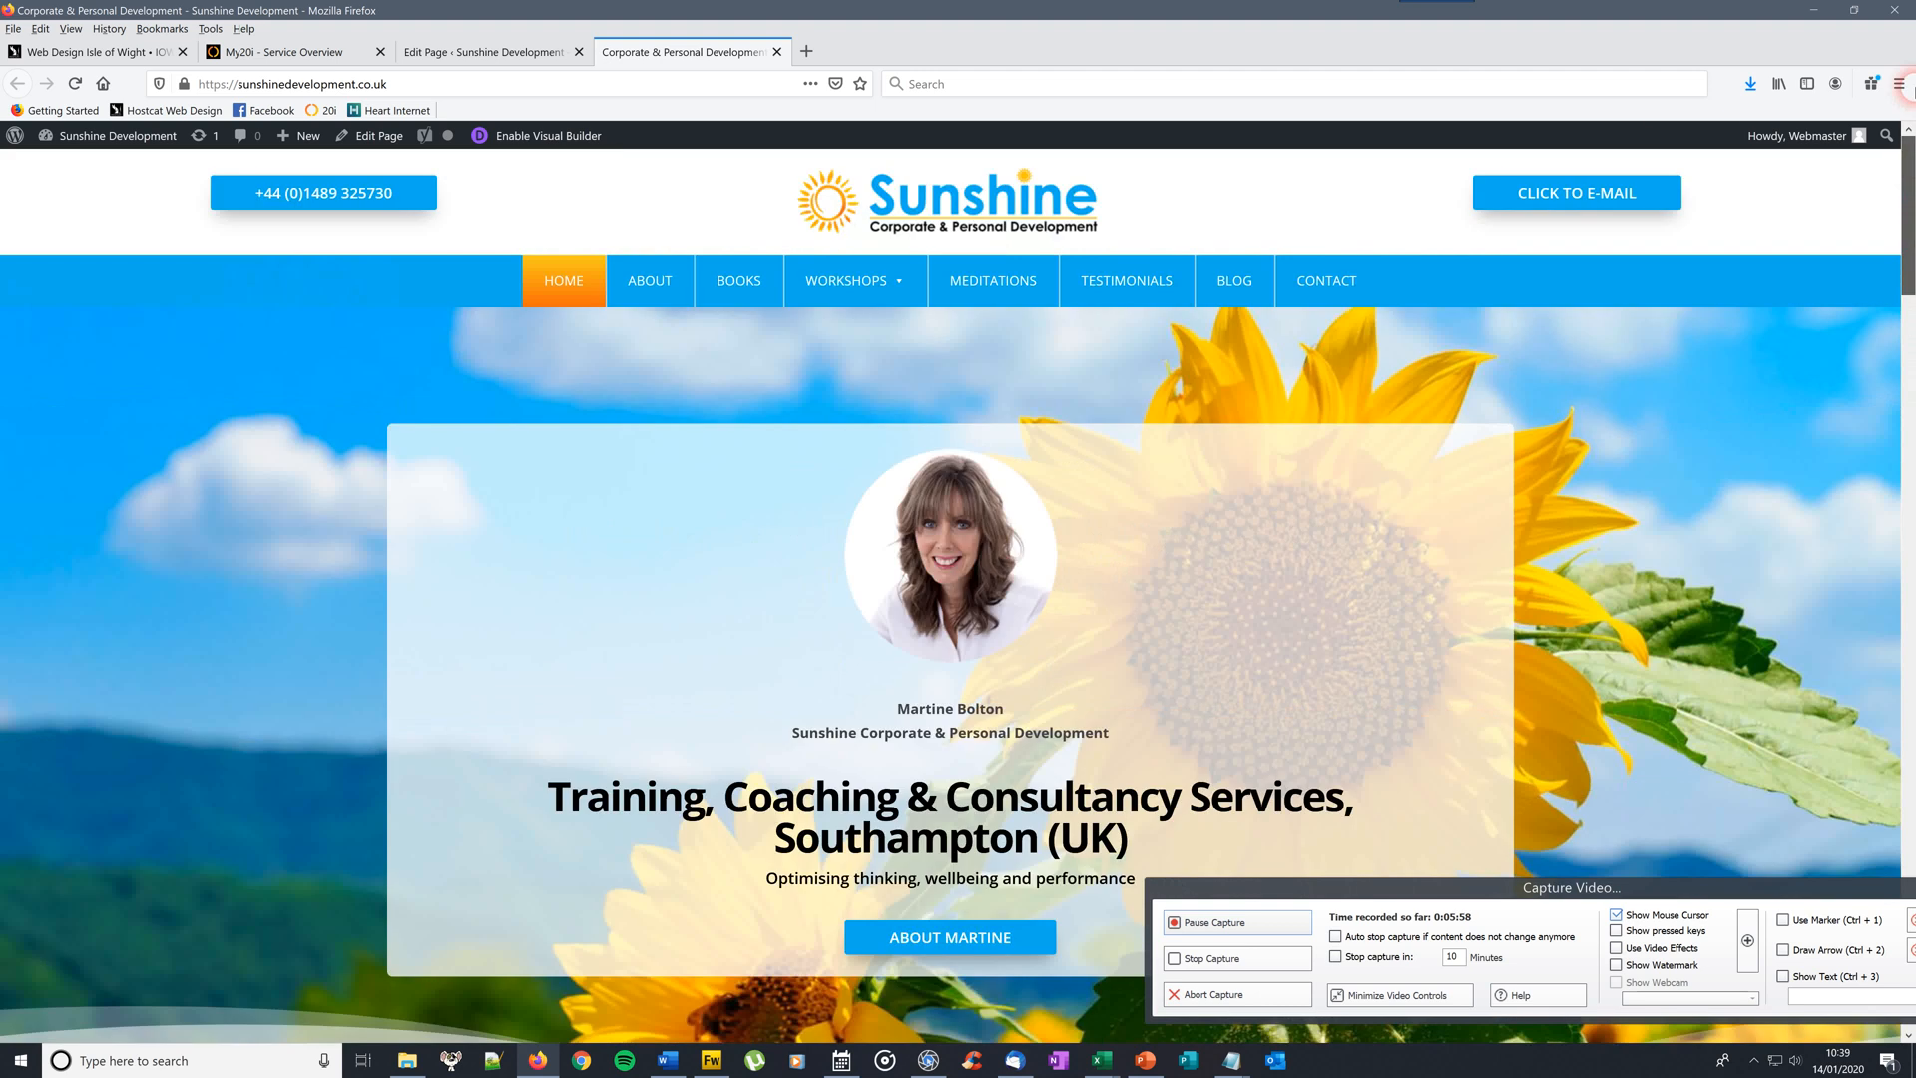
{"action": "left_click", "coordinate": [516, 56]}
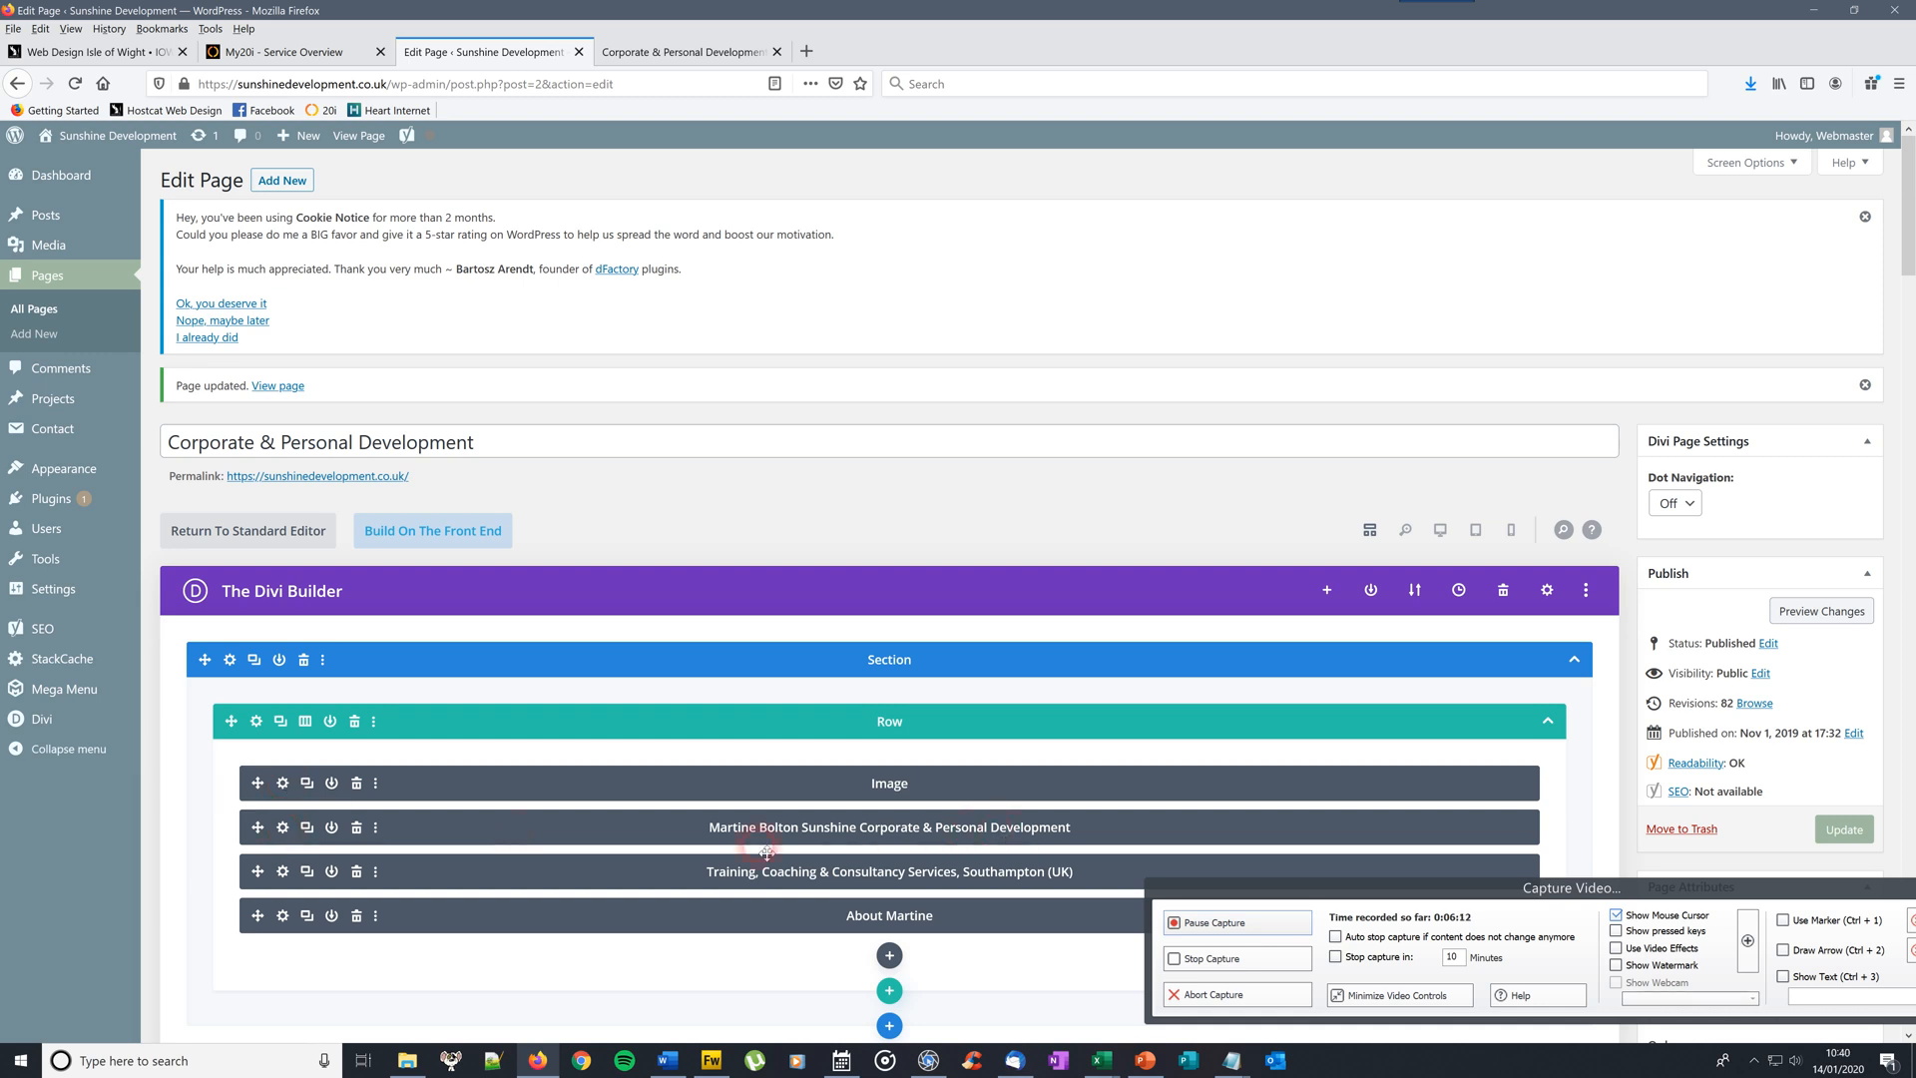
{"action": "left_click", "coordinate": [284, 827]}
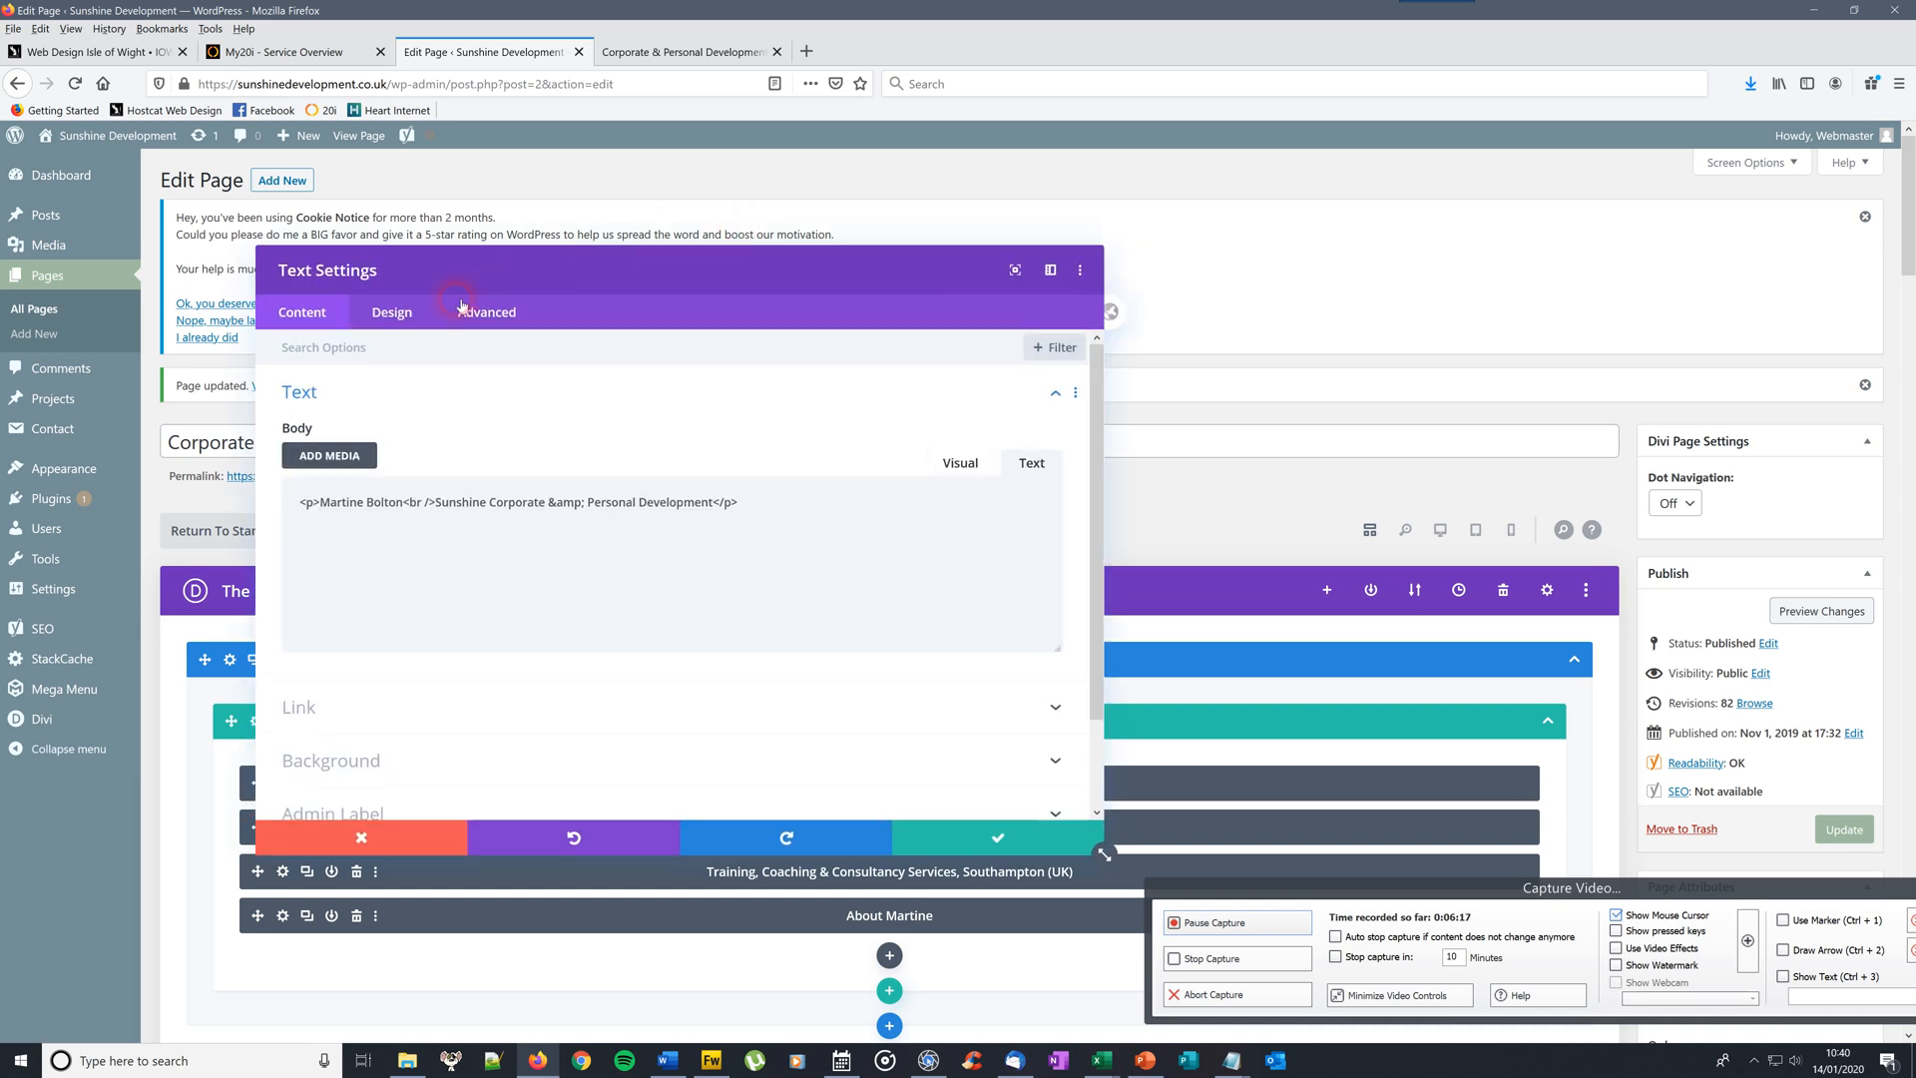
{"action": "left_click", "coordinate": [391, 315]}
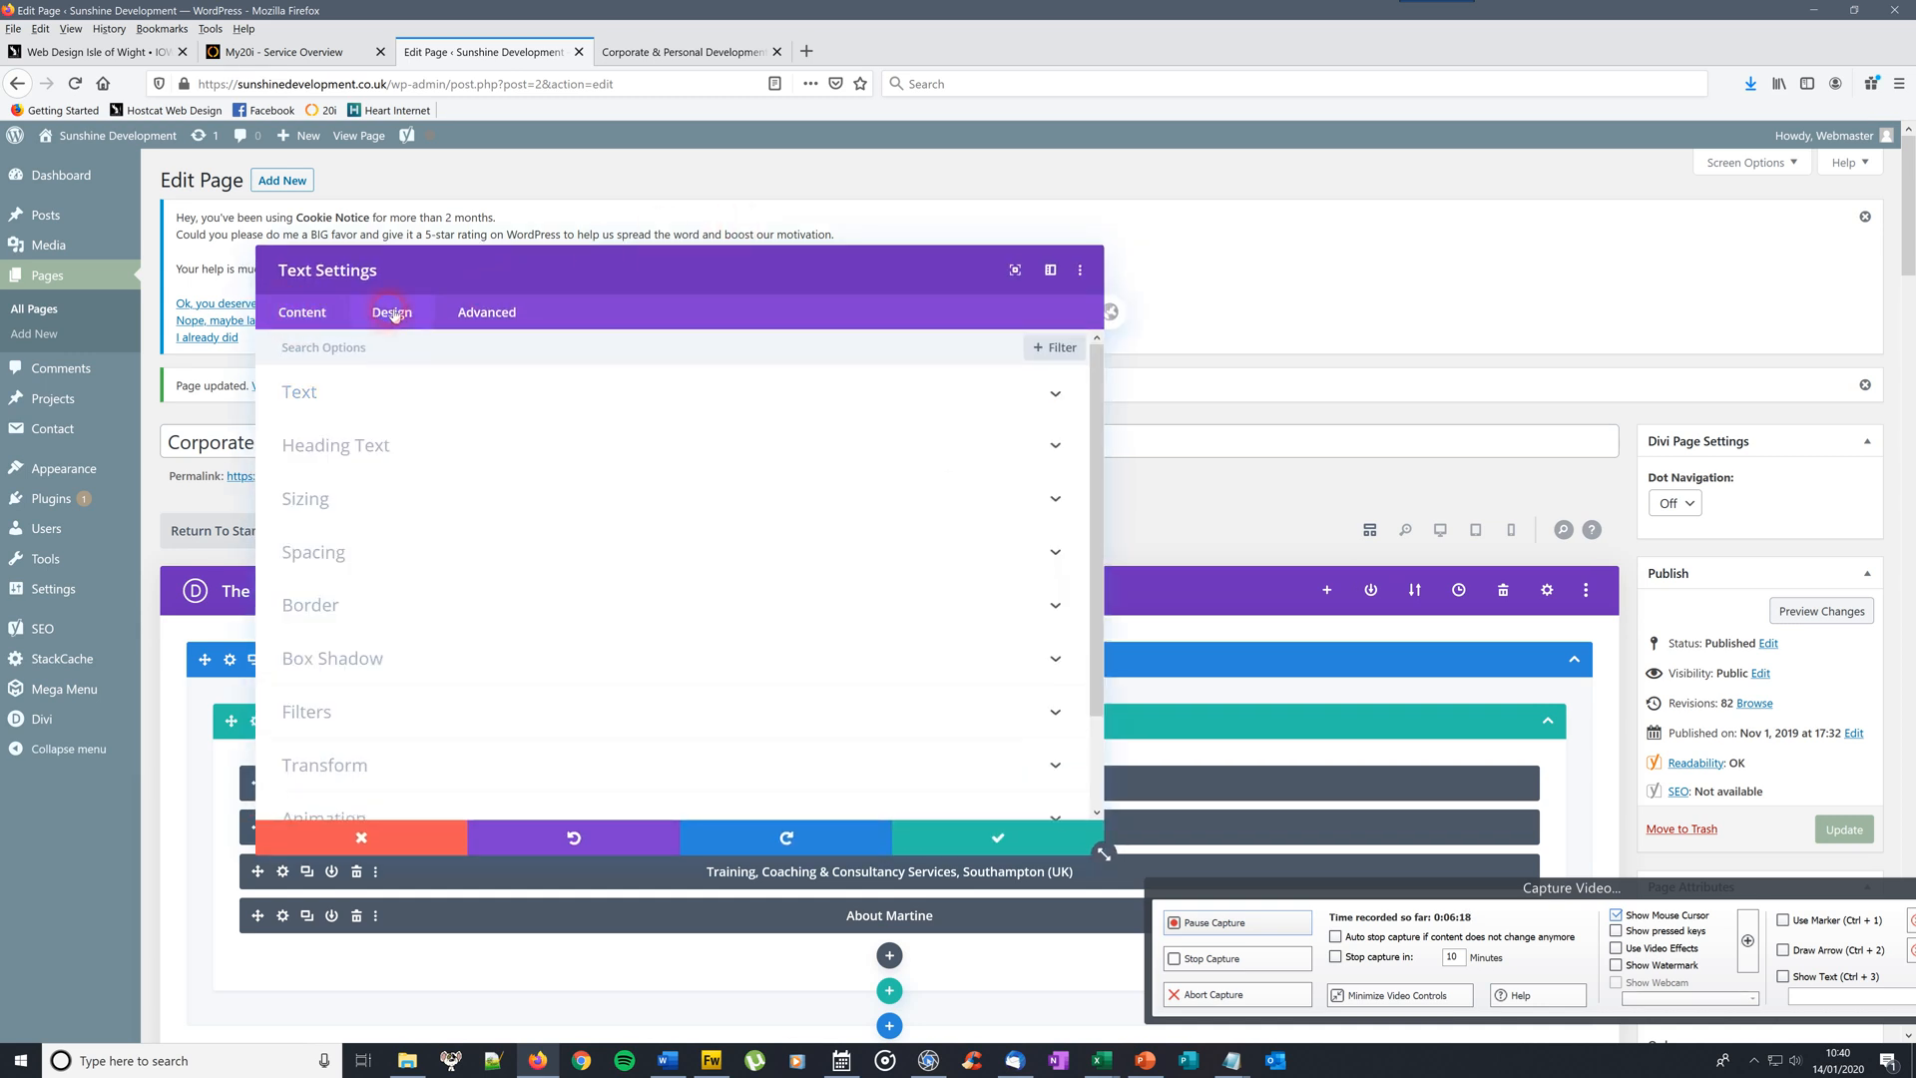
{"action": "left_click", "coordinate": [430, 562]}
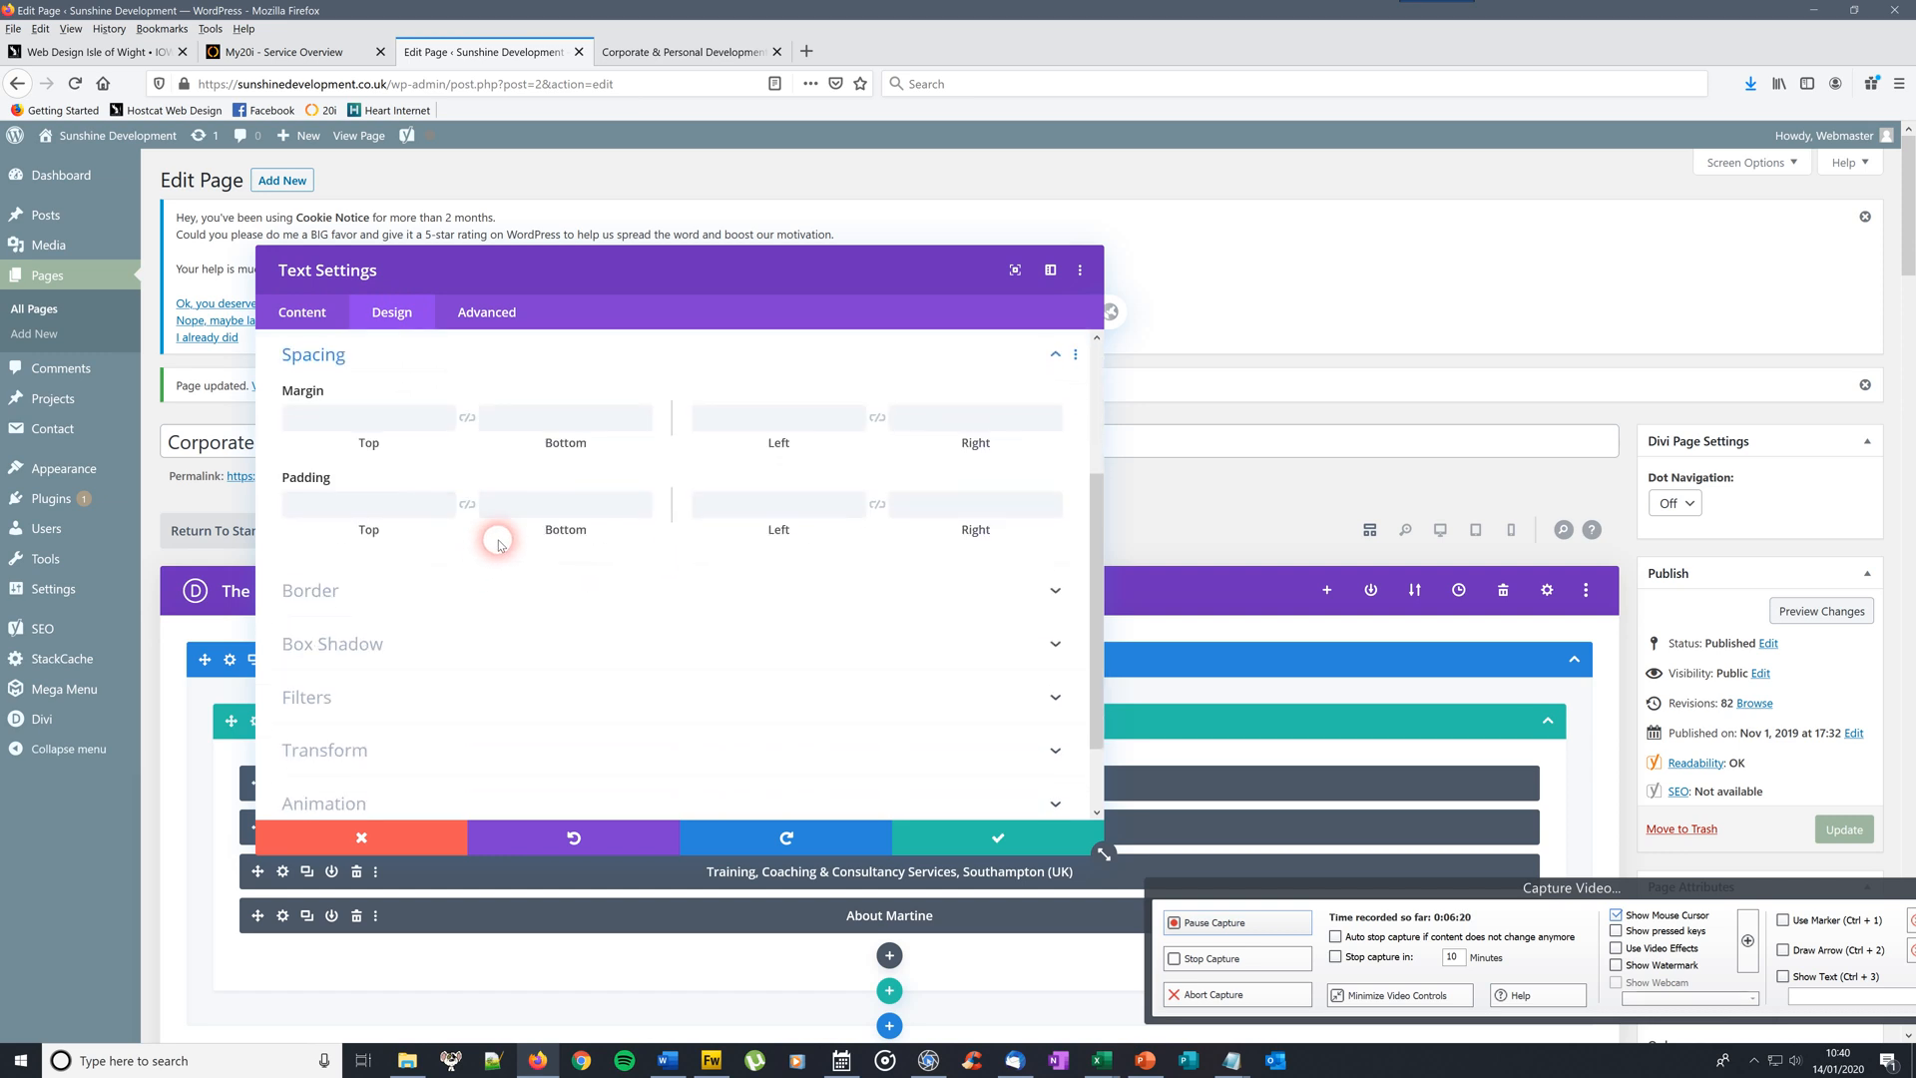
{"action": "left_click", "coordinate": [704, 52]}
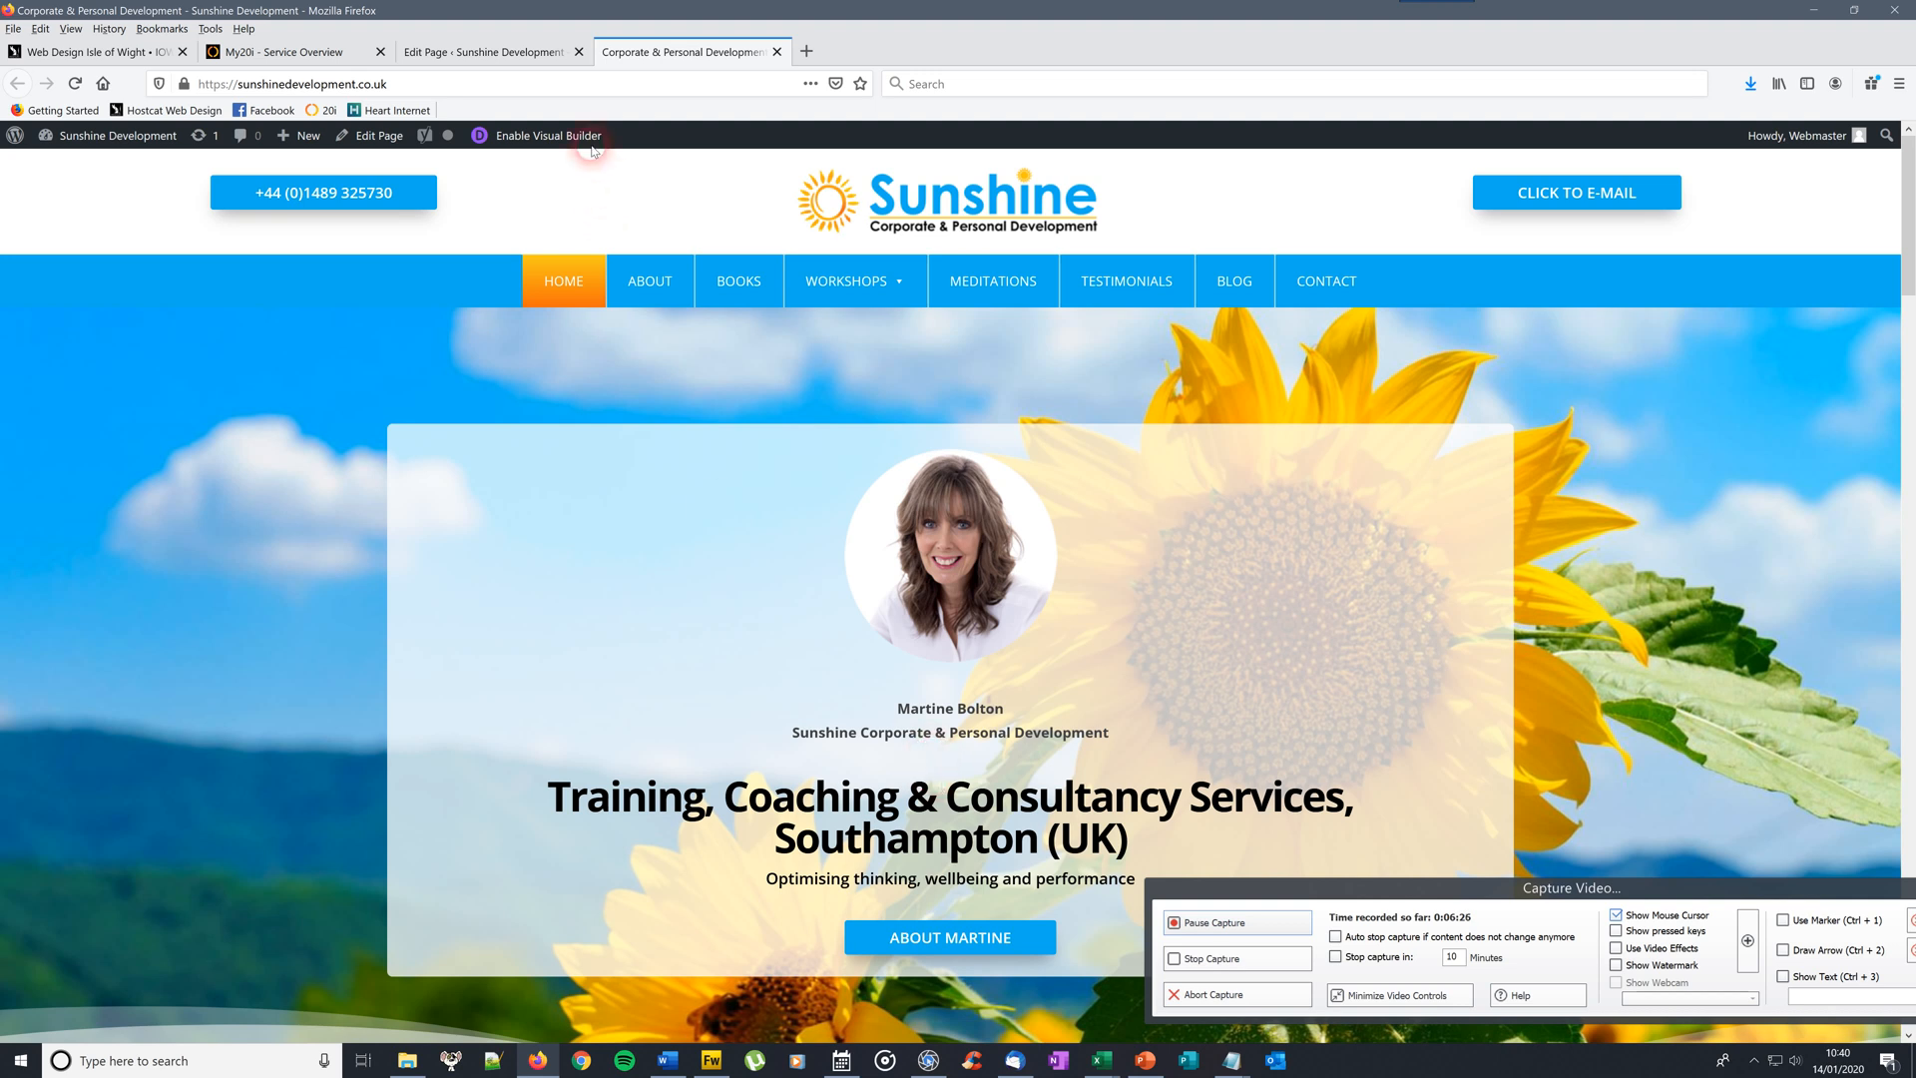
{"action": "left_click", "coordinate": [489, 52]}
{"action": "left_click", "coordinate": [557, 429]}
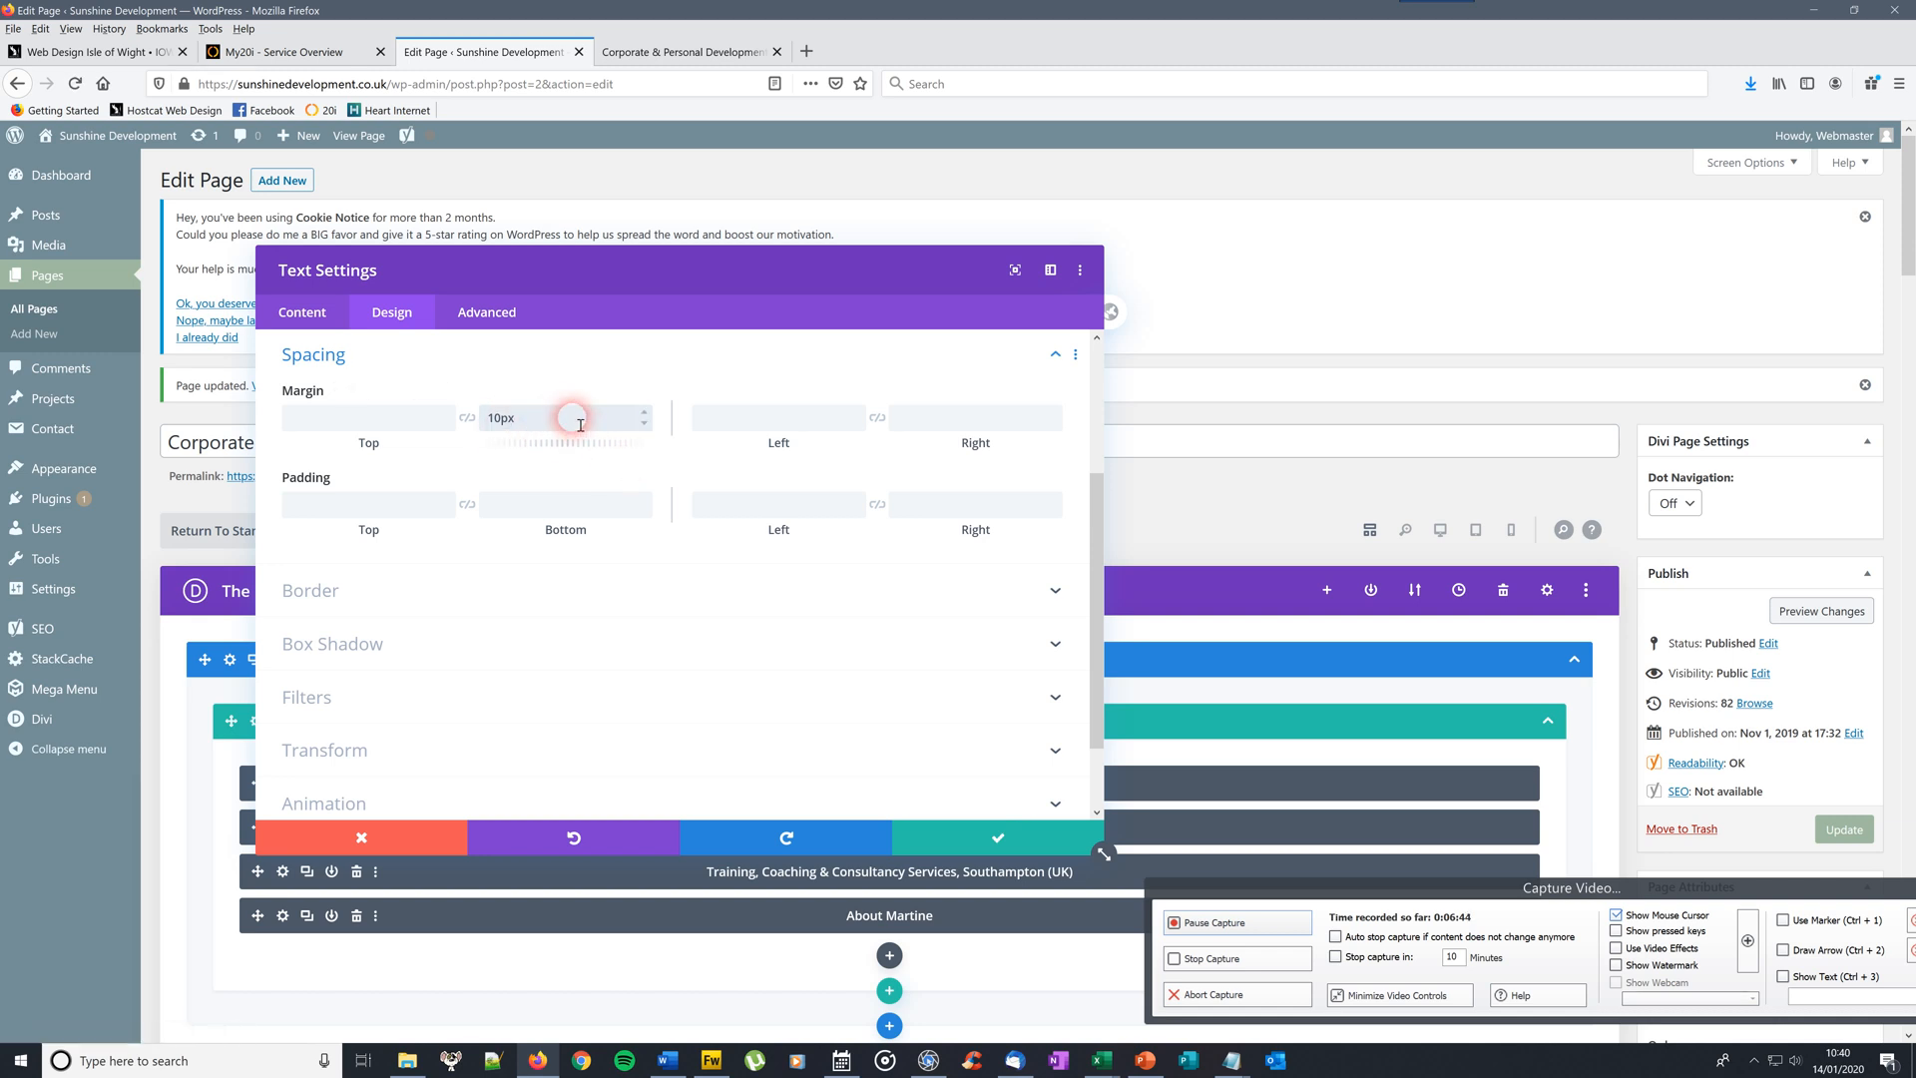
{"action": "left_click", "coordinate": [936, 846]}
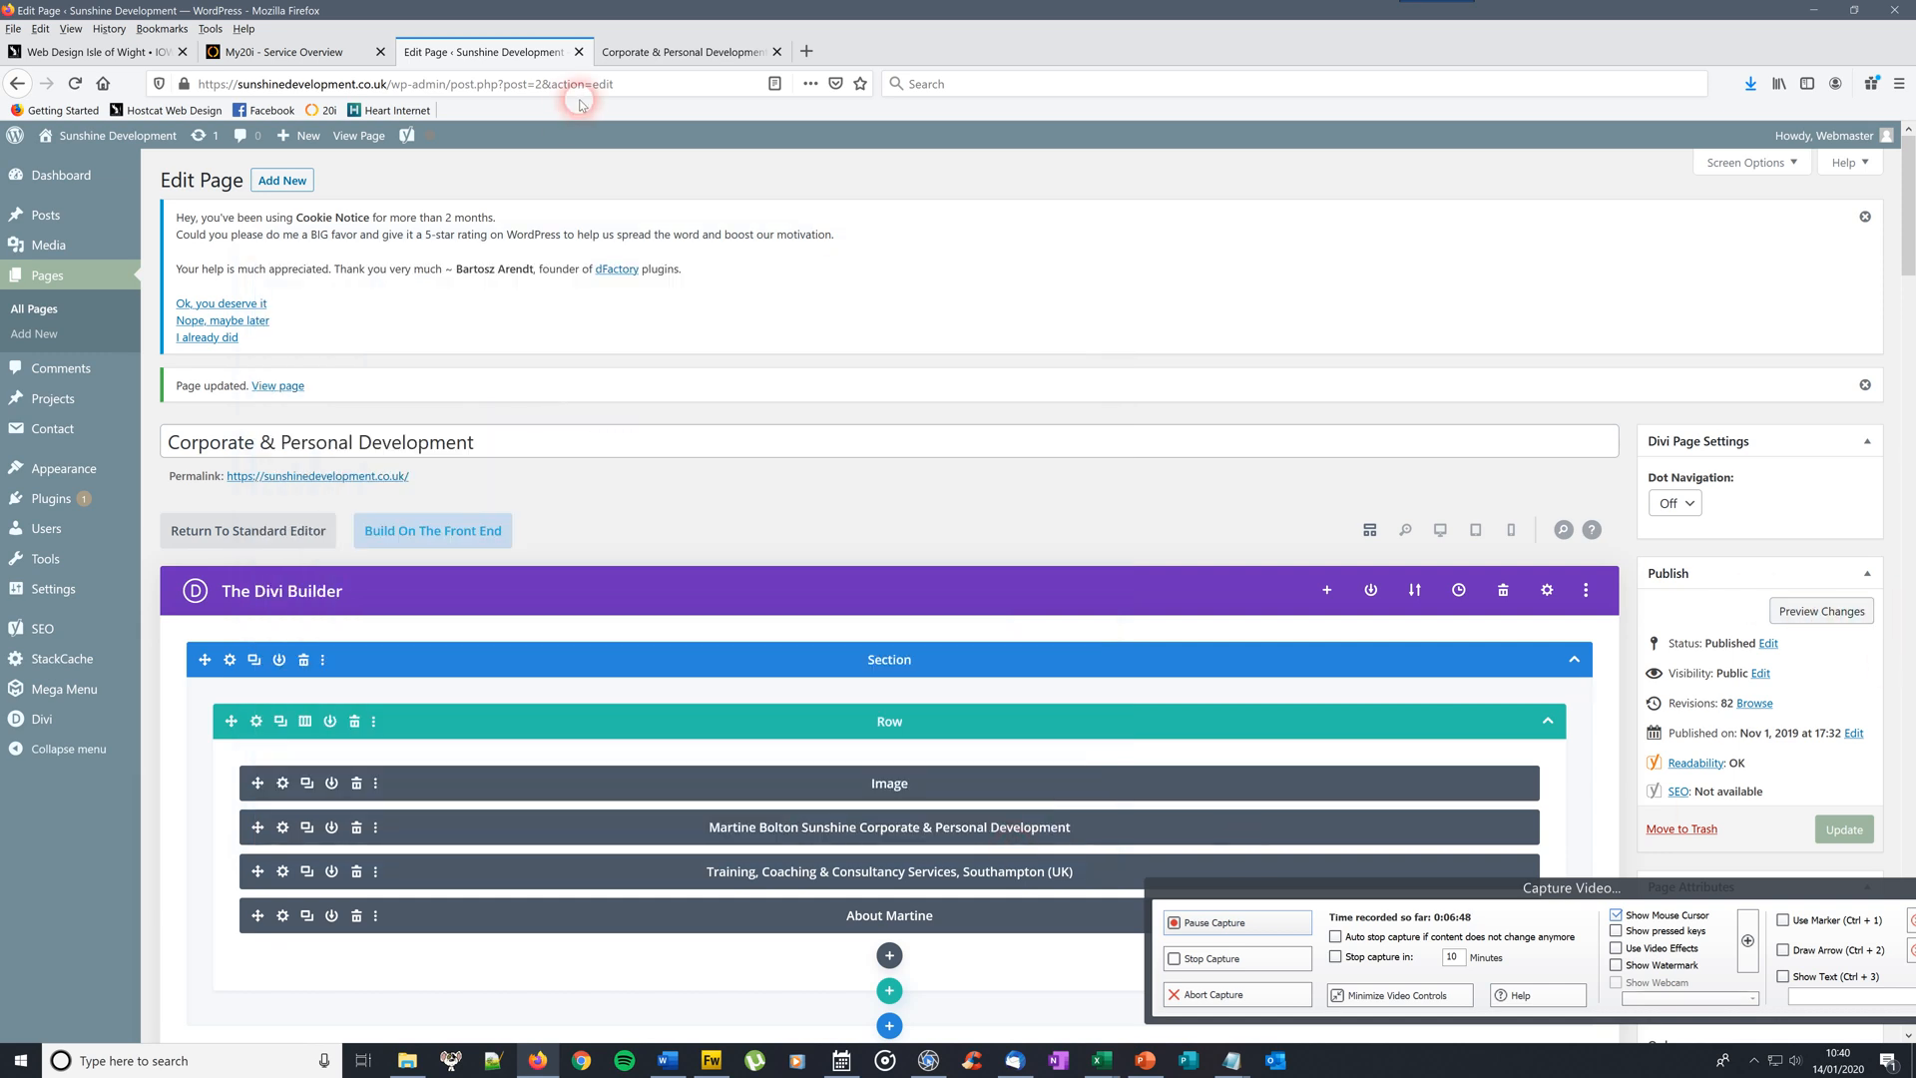
Preview the changes, update the page with the 10px margin, and view the live Sunshine home page
{"action": "left_click", "coordinate": [1824, 619]}
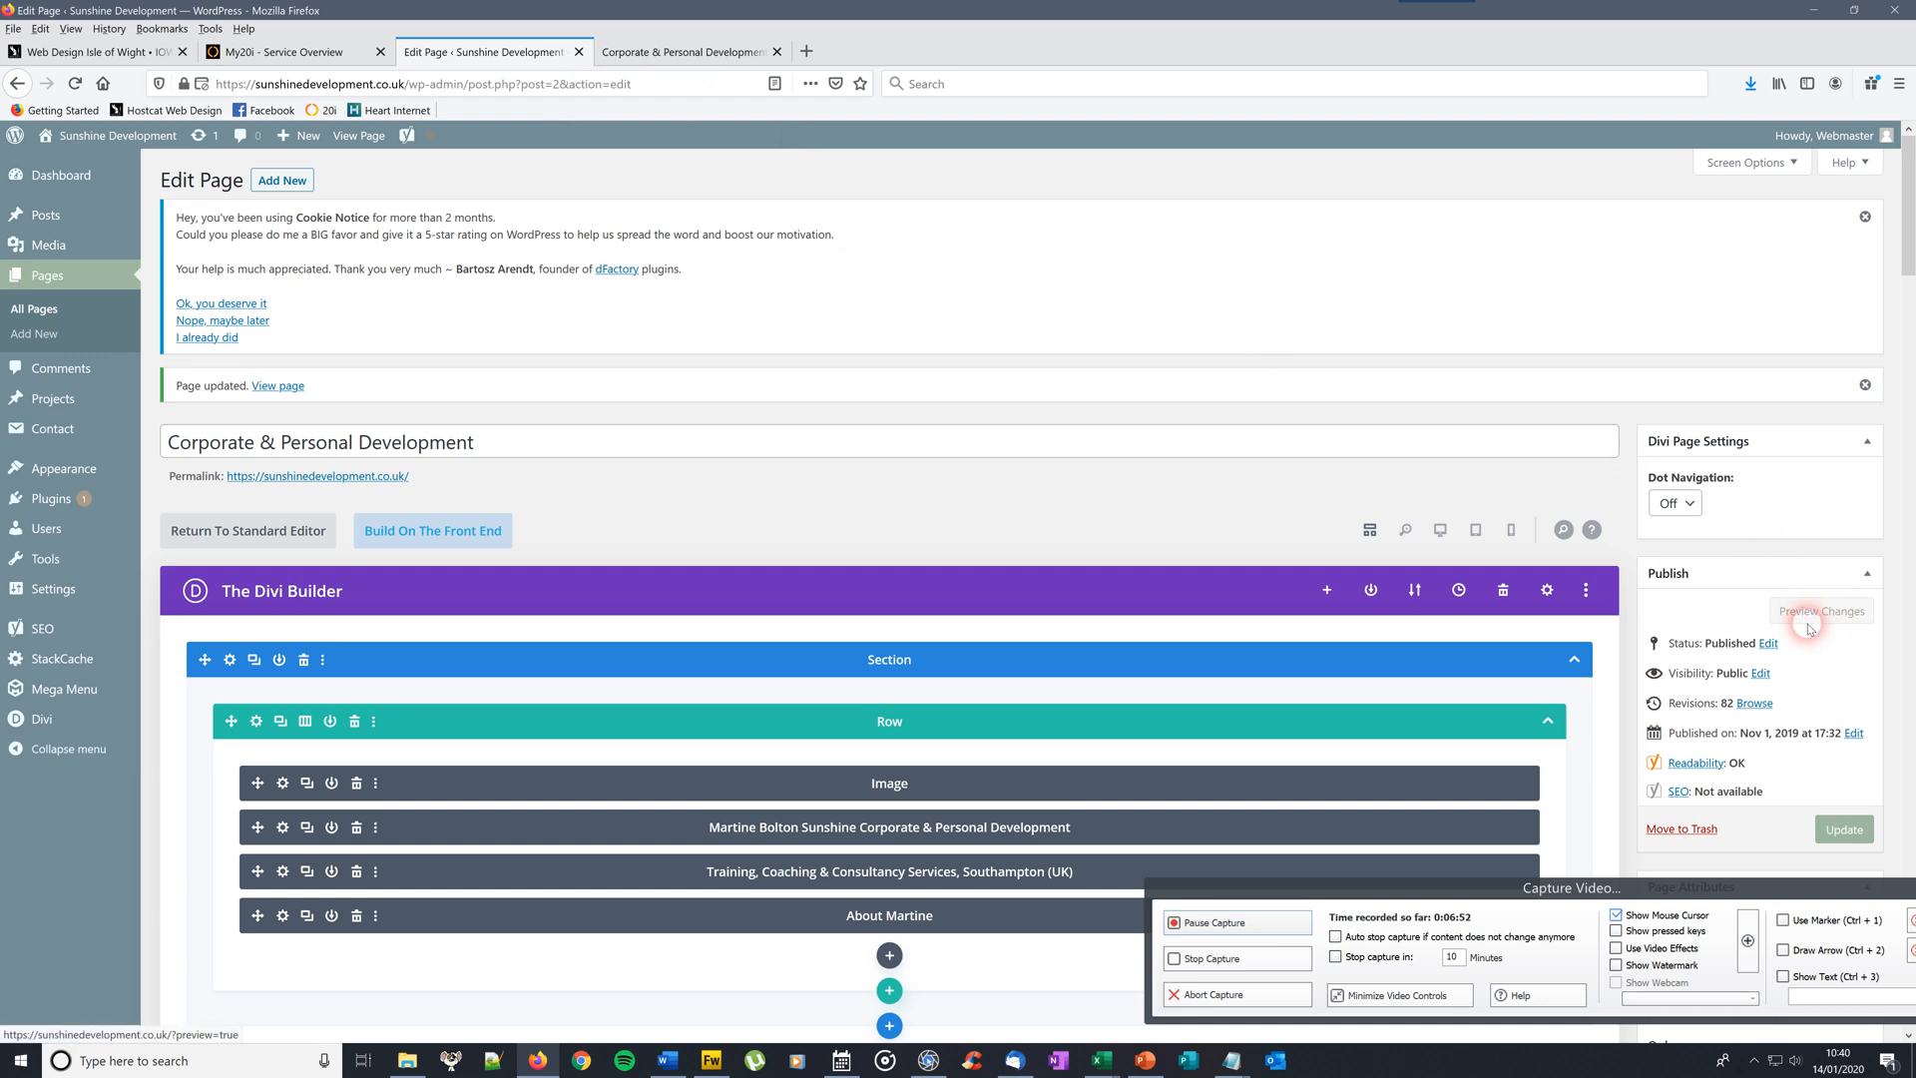
{"action": "left_click", "coordinate": [1823, 612]}
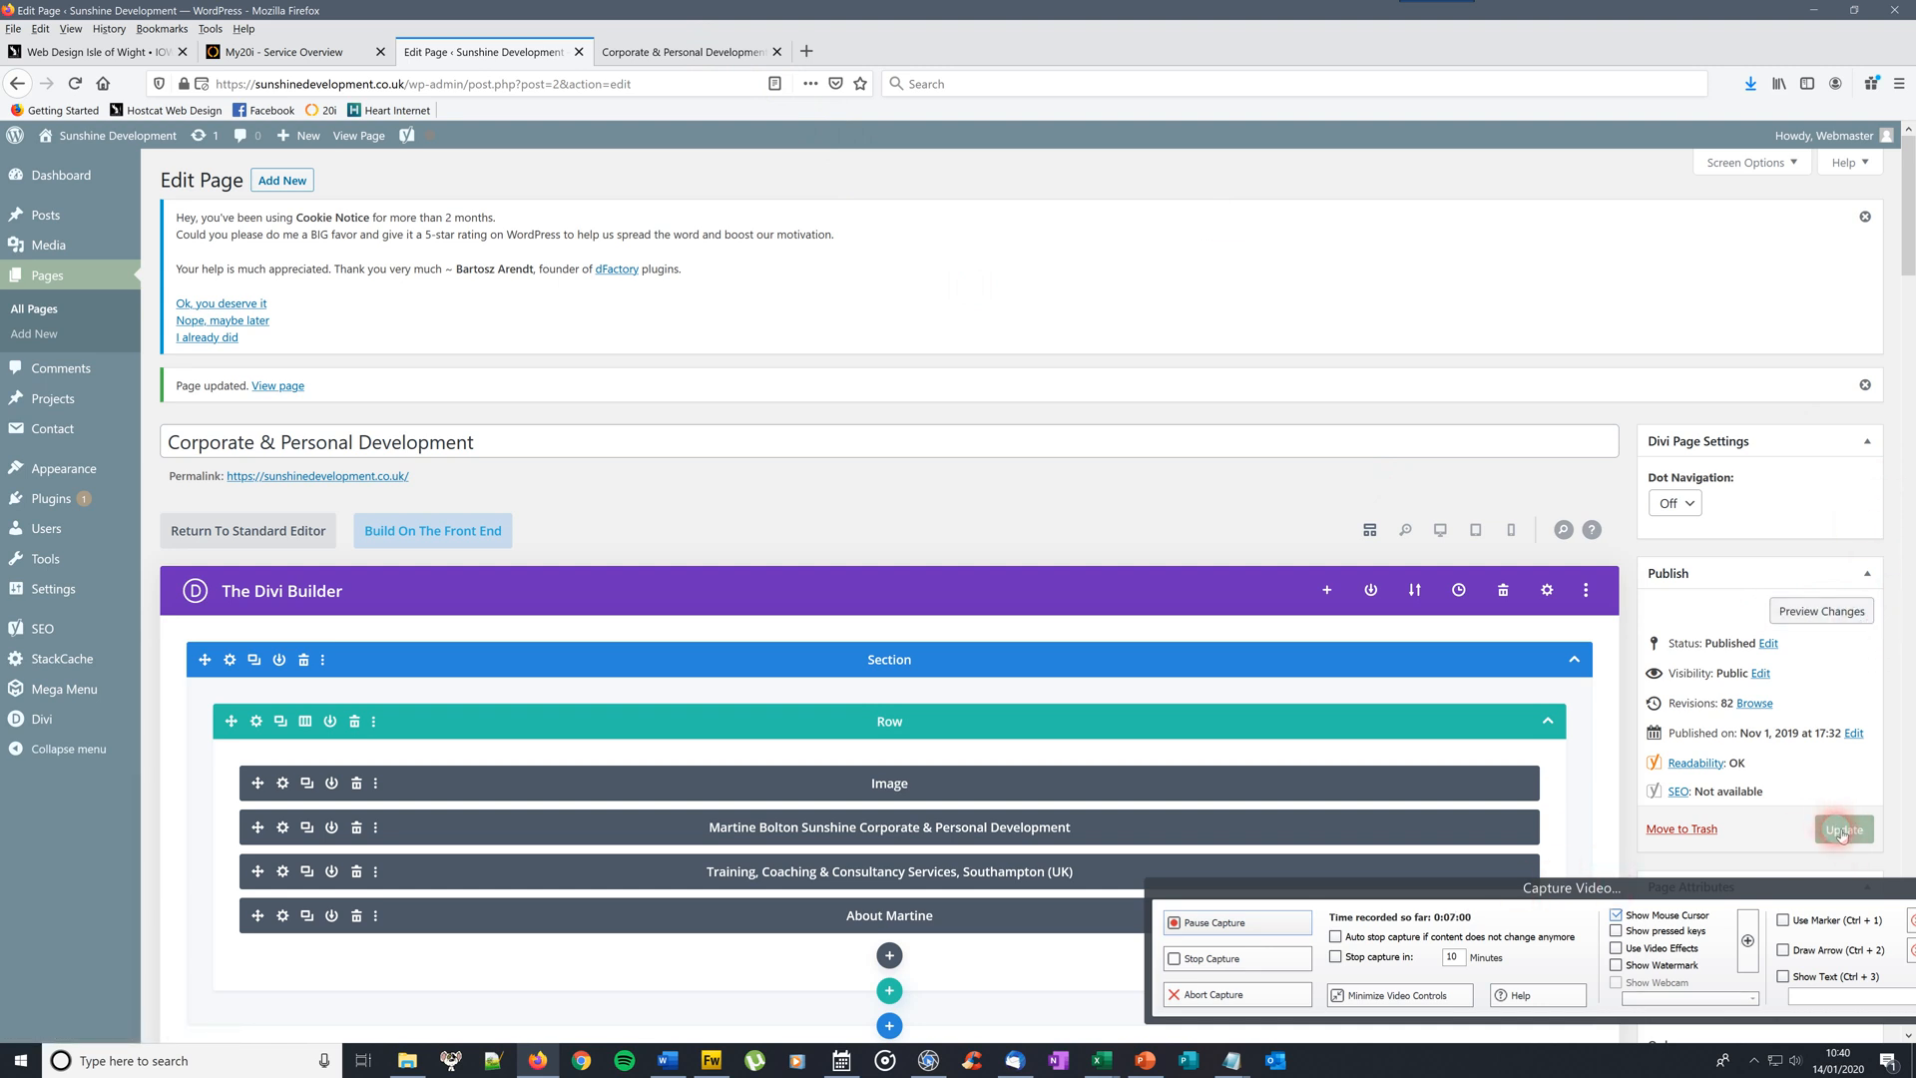
{"action": "left_click", "coordinate": [1845, 836]}
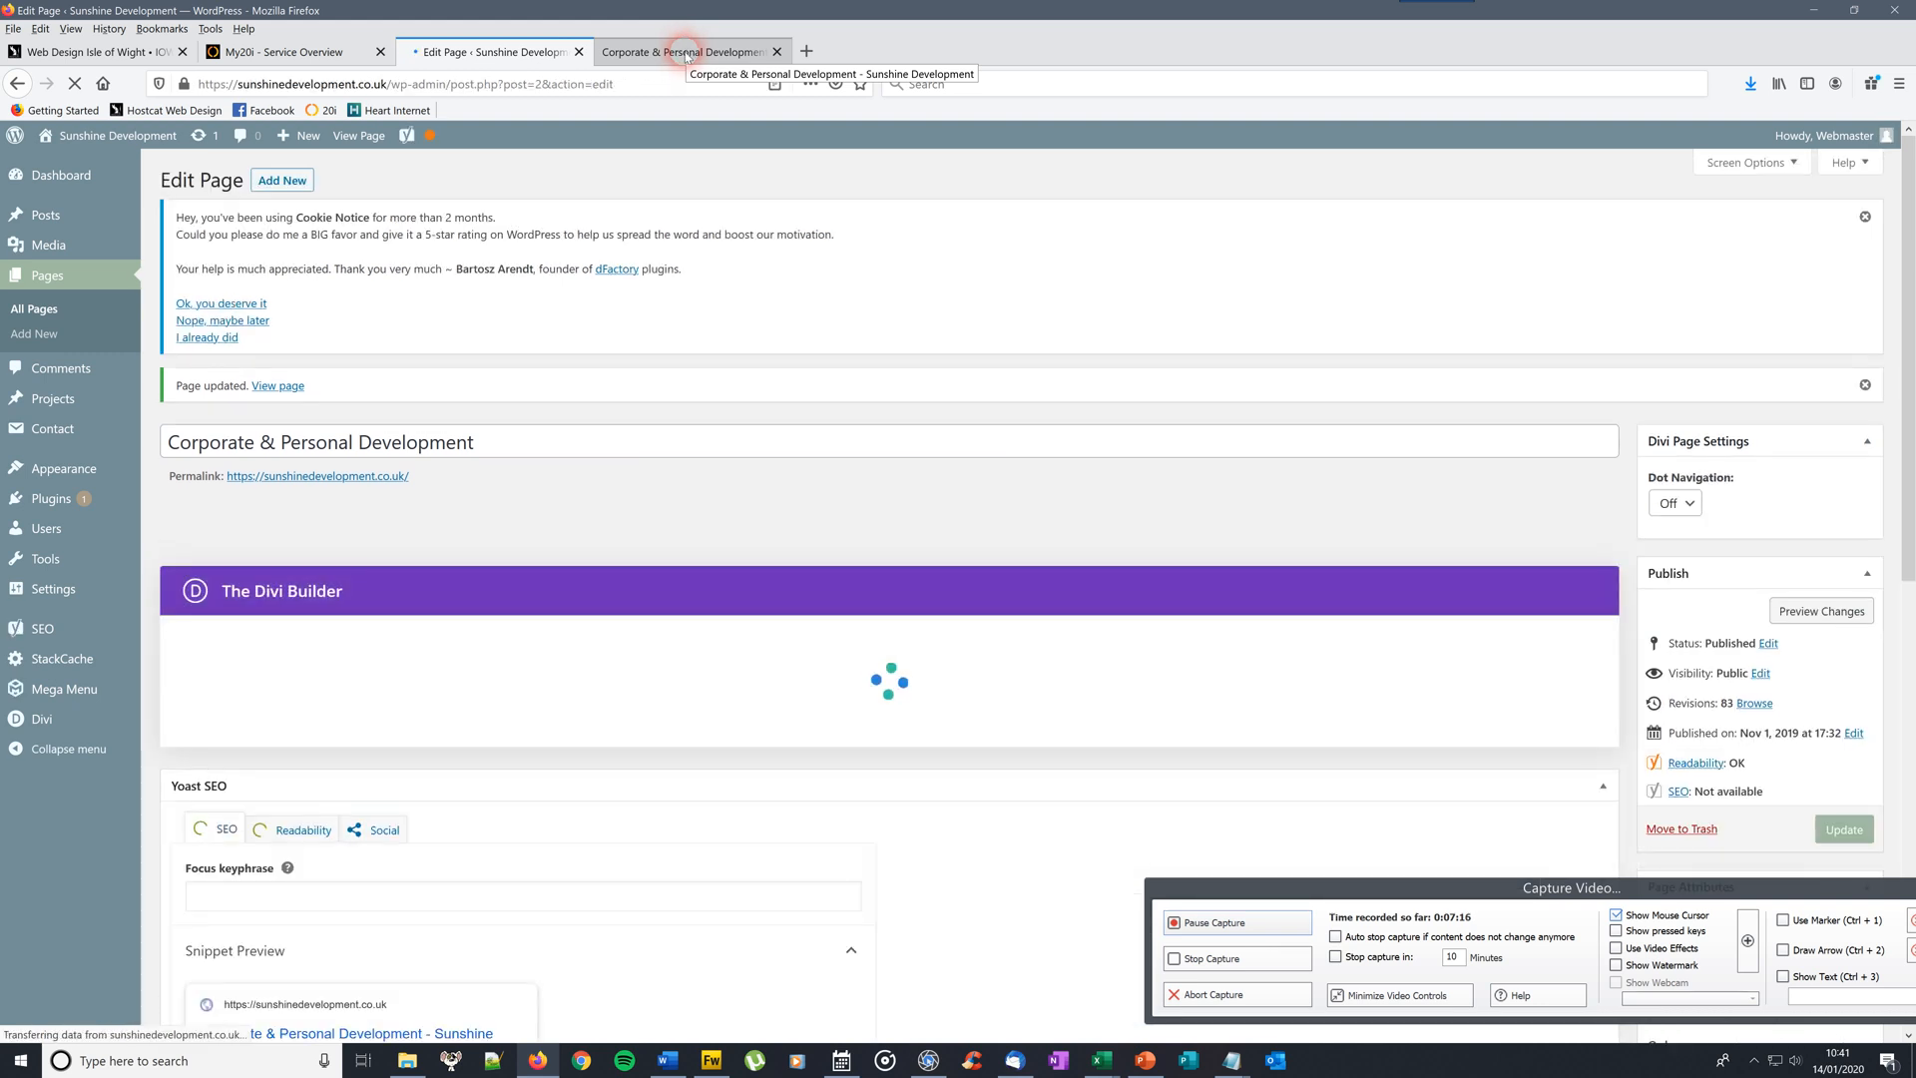
{"action": "left_click", "coordinate": [686, 56]}
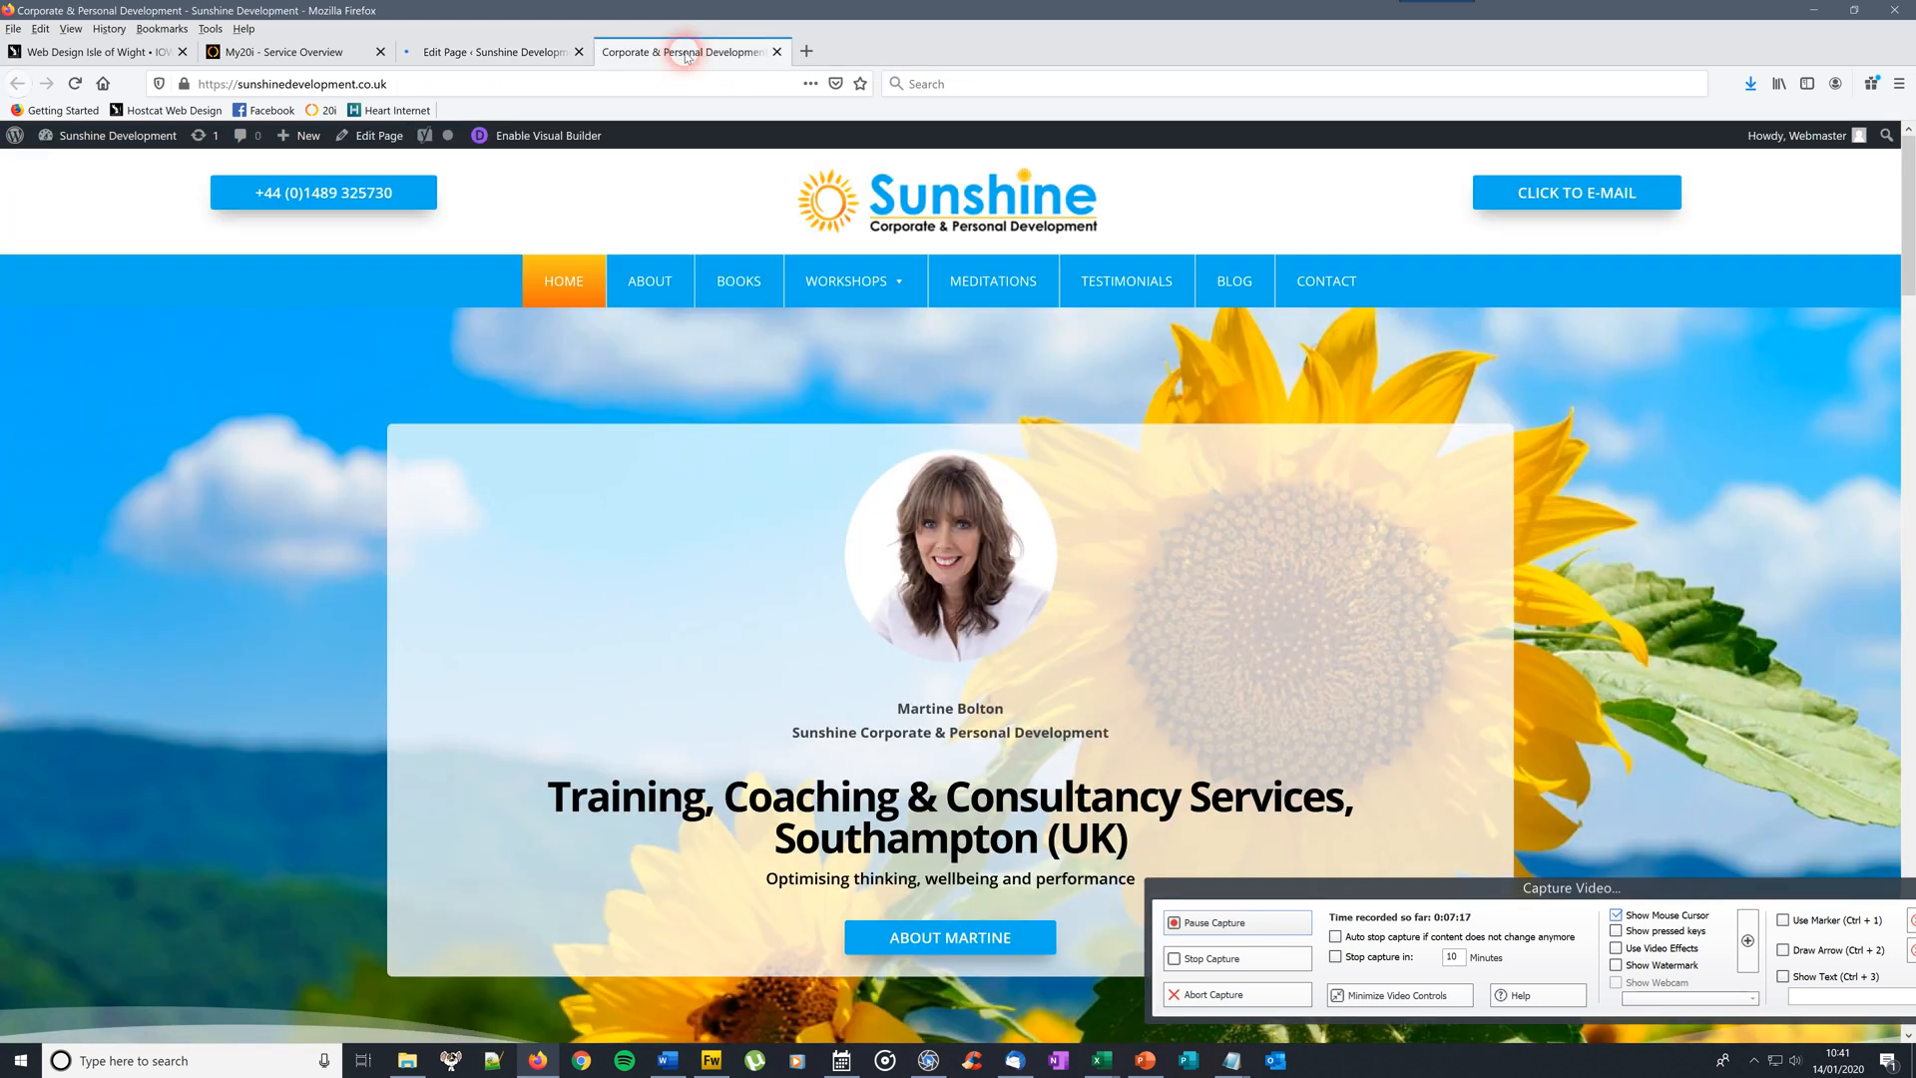
Reload the live Sunshine home page to check the 10px margin, then return to the Edit Page tab
{"action": "left_click", "coordinate": [76, 83]}
{"action": "left_click", "coordinate": [1319, 478]}
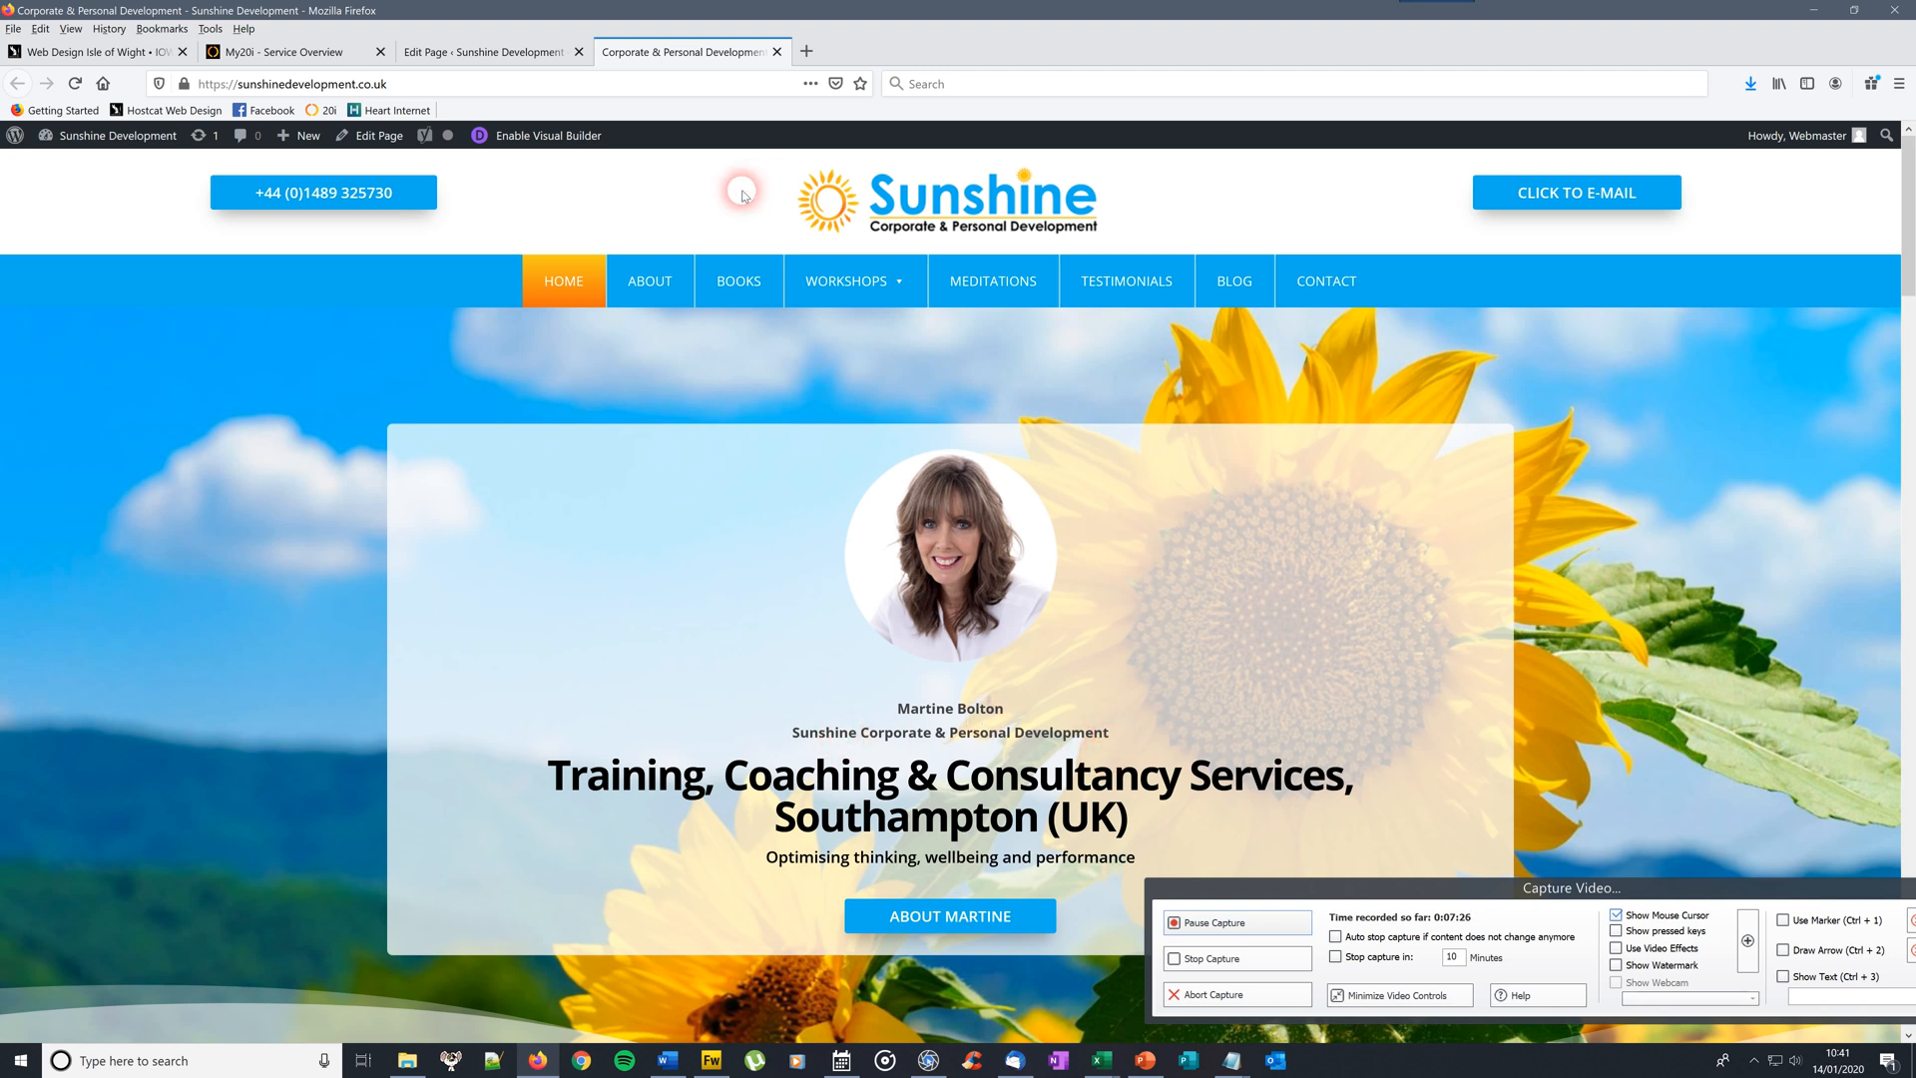
{"action": "left_click", "coordinate": [491, 52]}
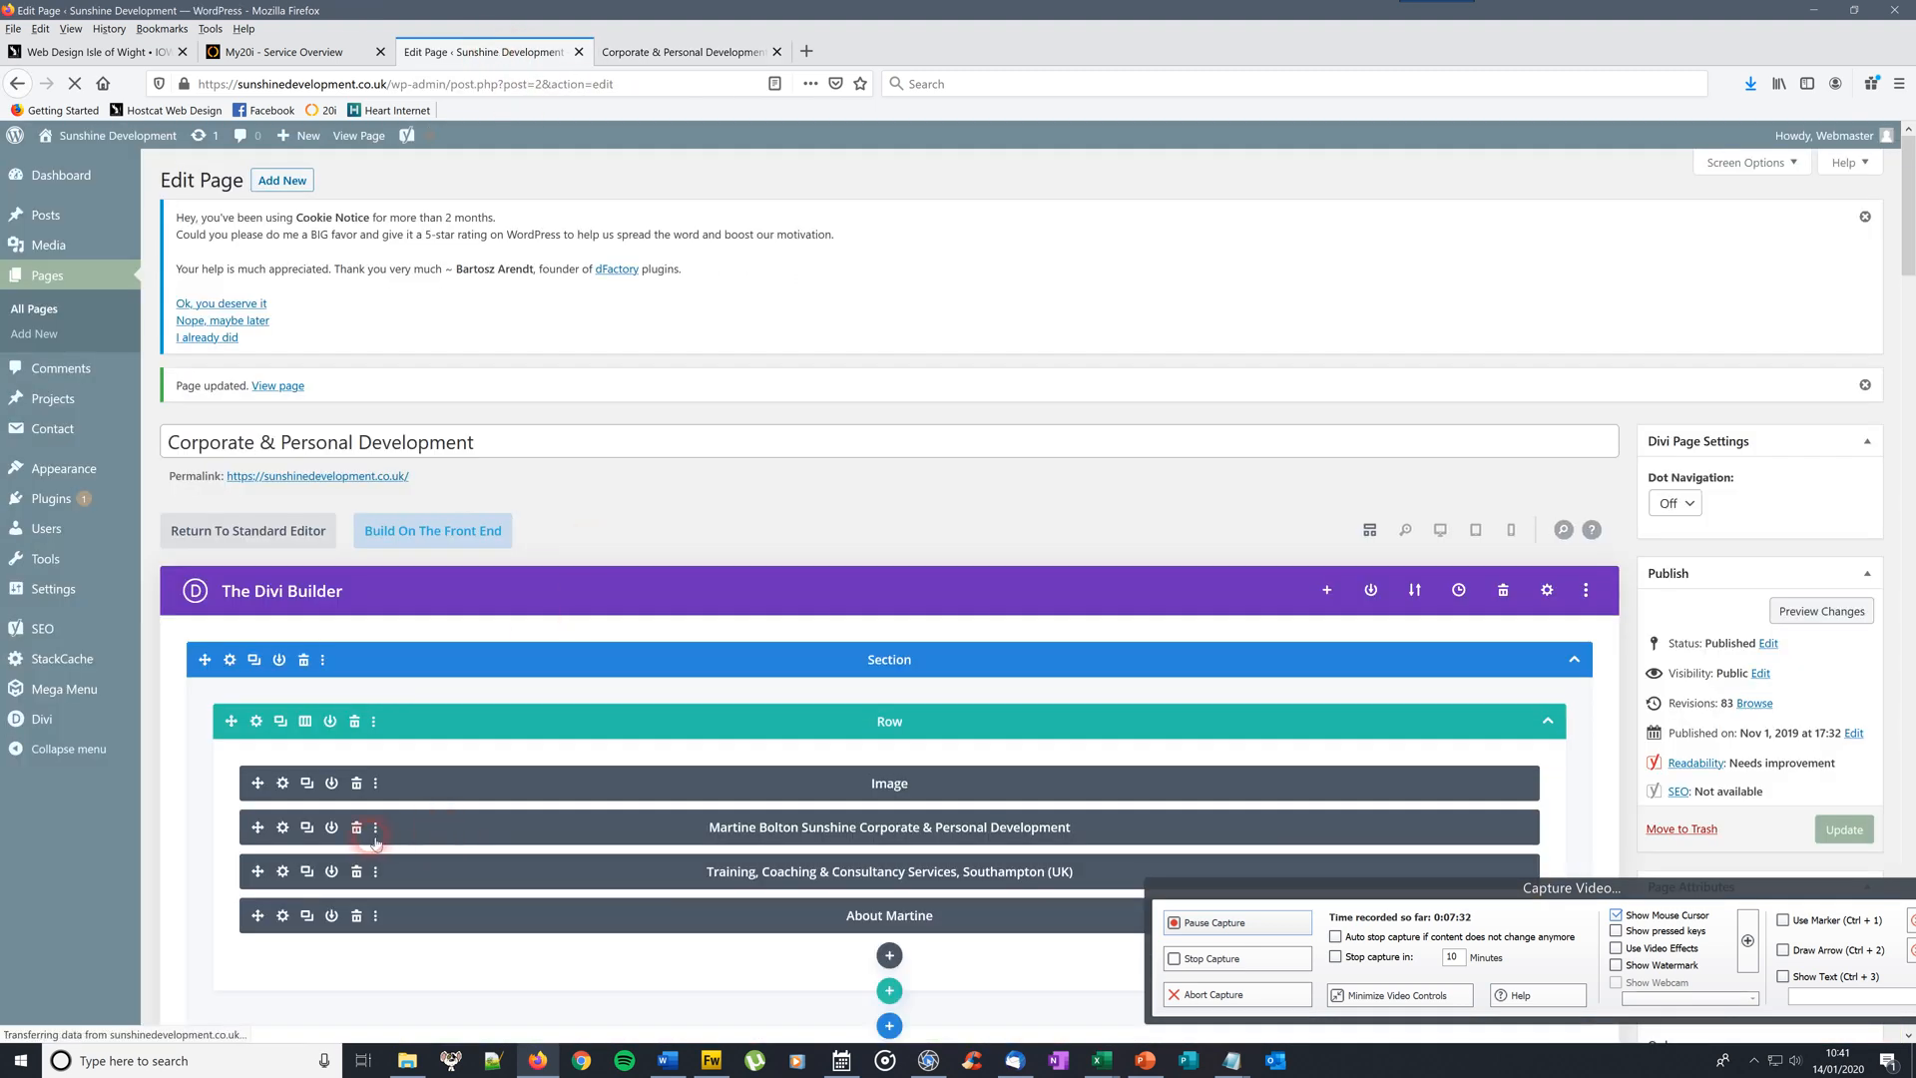
{"action": "left_click", "coordinate": [284, 828]}
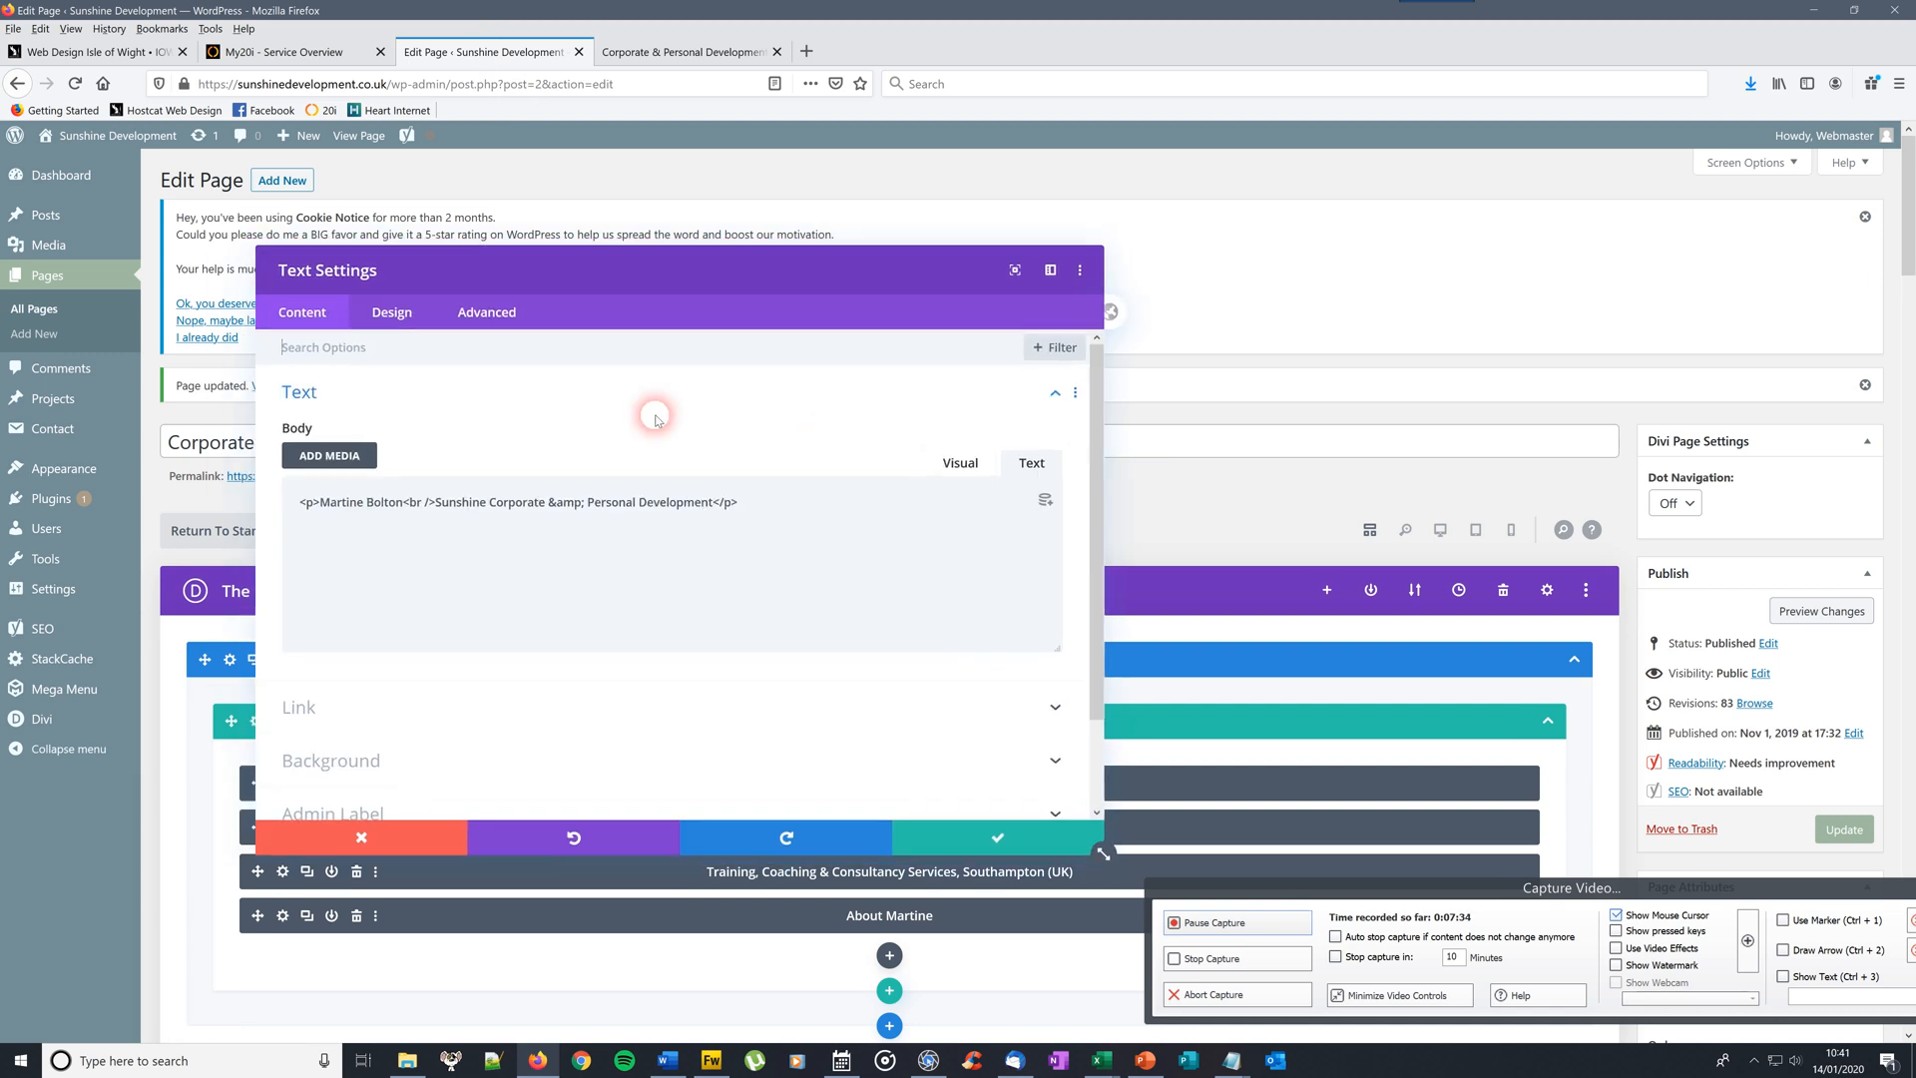
{"action": "left_click", "coordinate": [391, 312]}
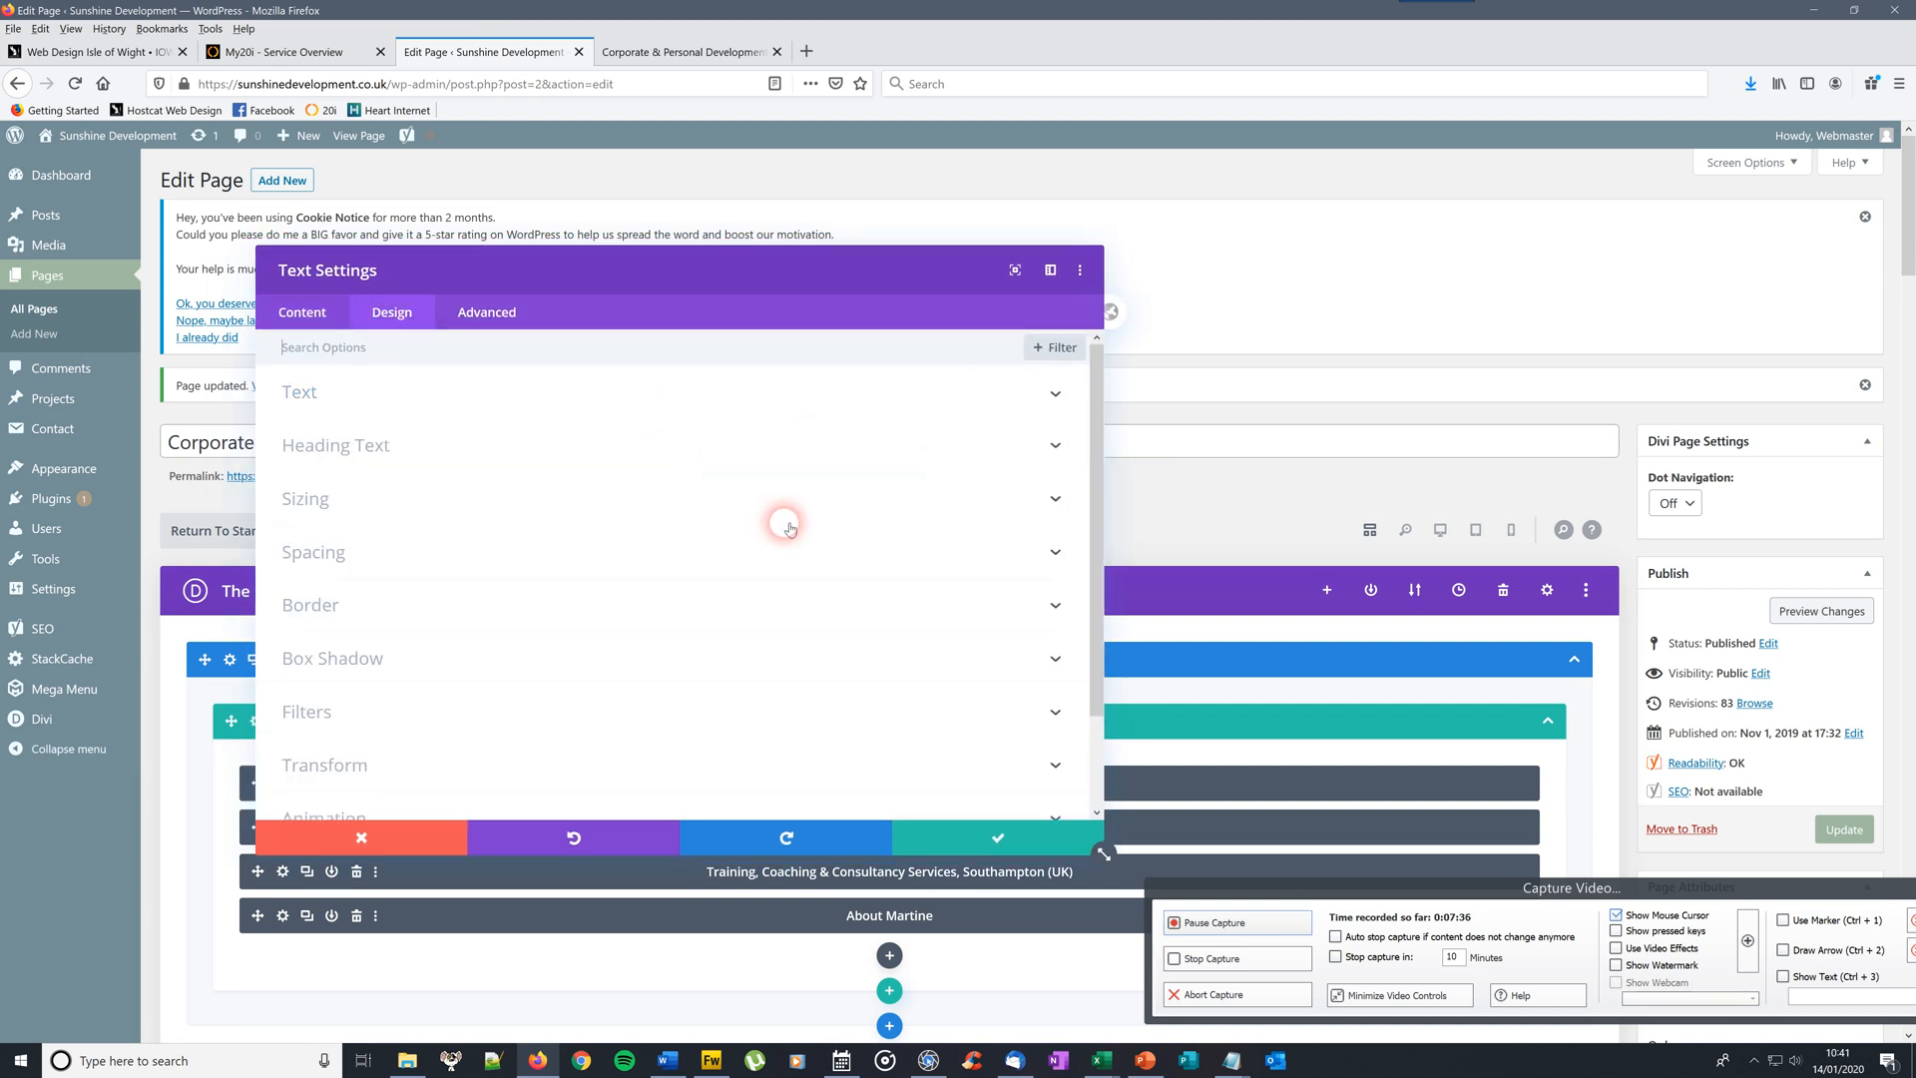
{"action": "left_click", "coordinate": [427, 393]}
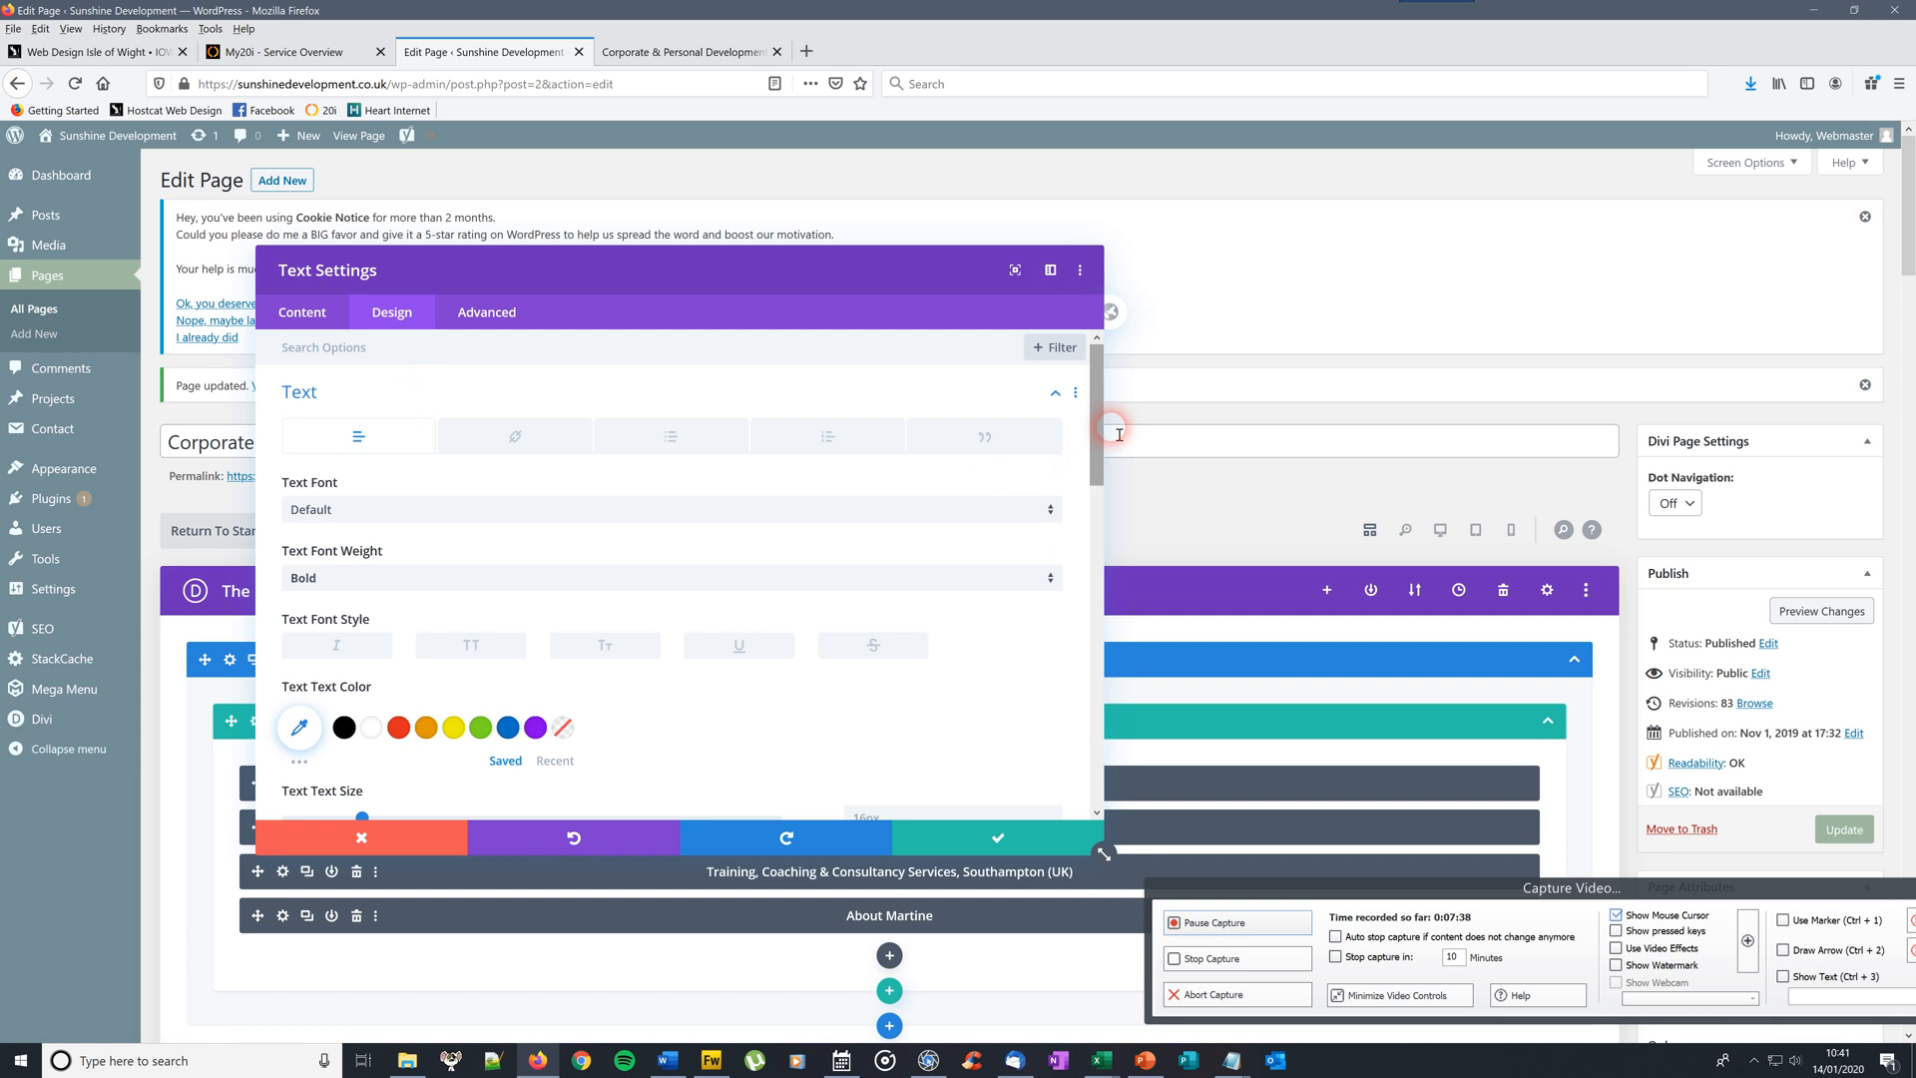
{"action": "left_click_drag", "start_coordinate": [1102, 423], "coordinate": [1106, 518]}
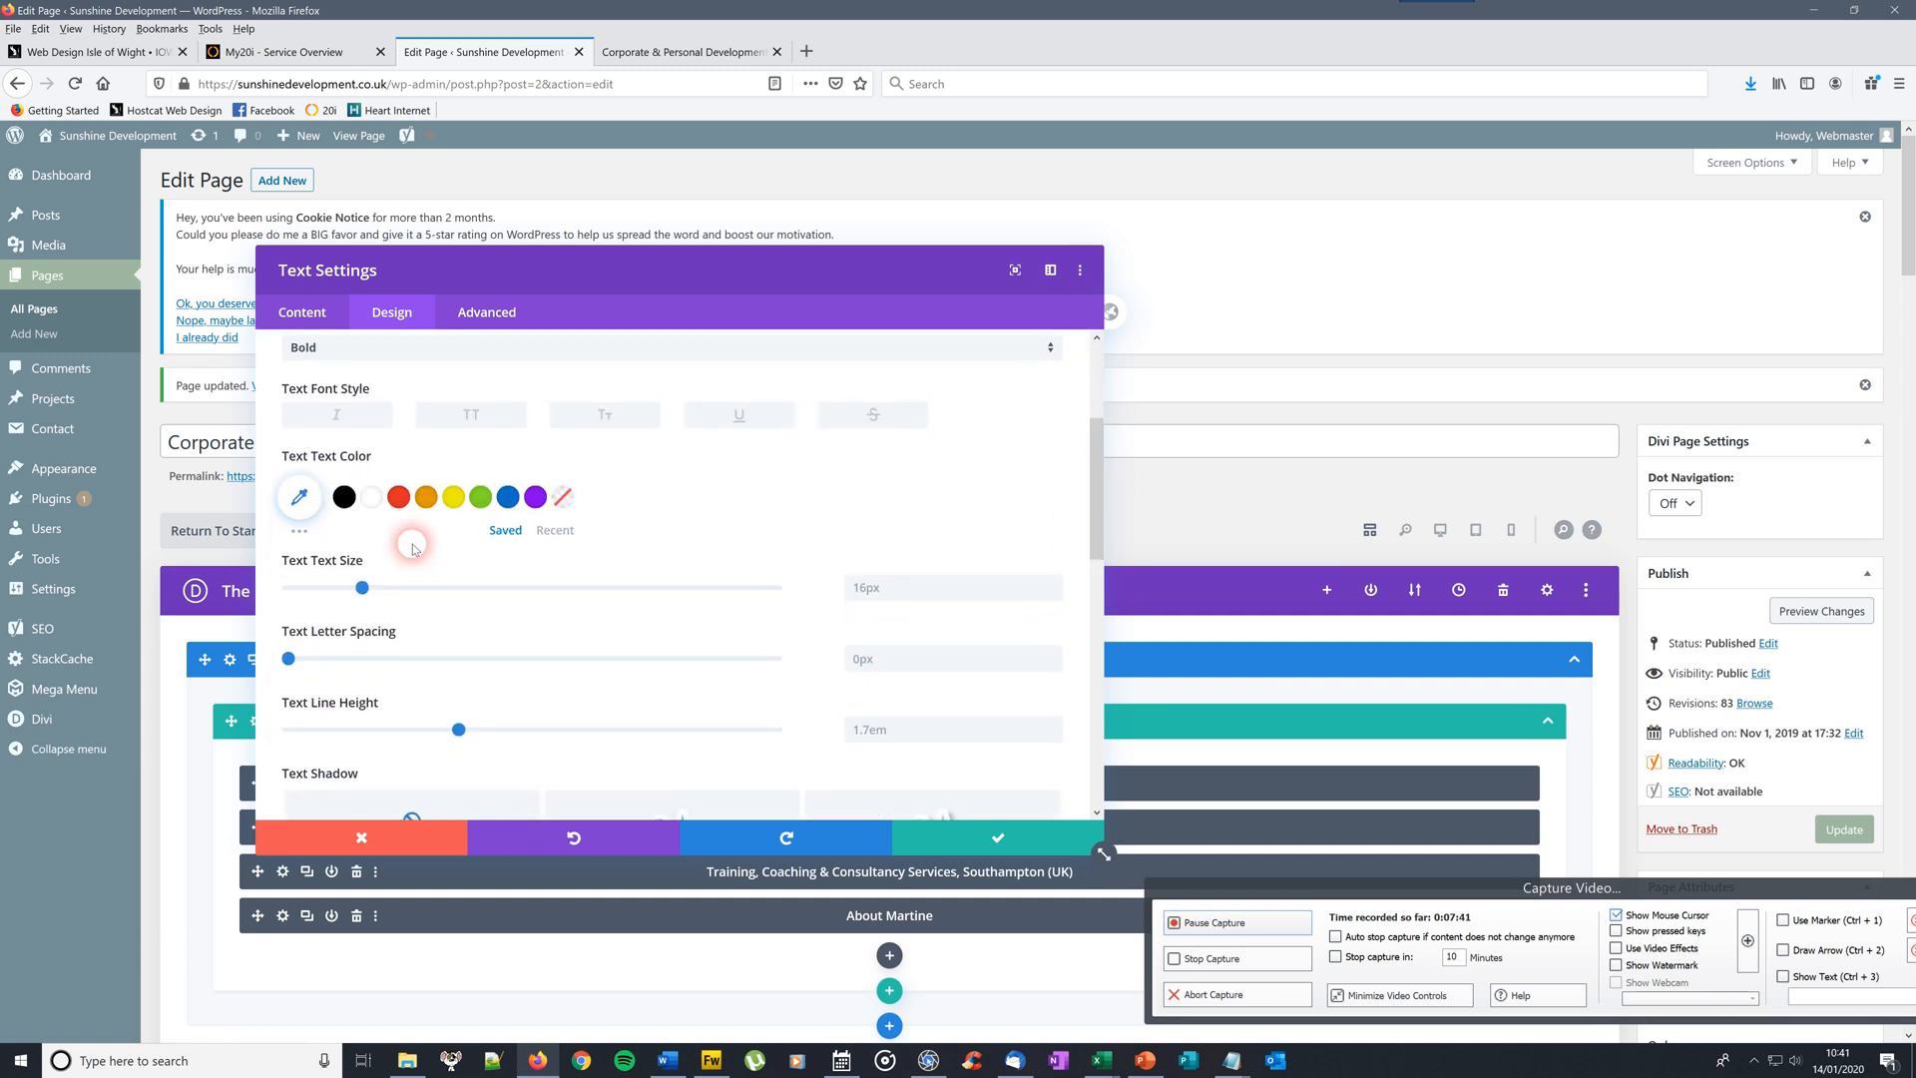
{"action": "left_click", "coordinate": [864, 594]}
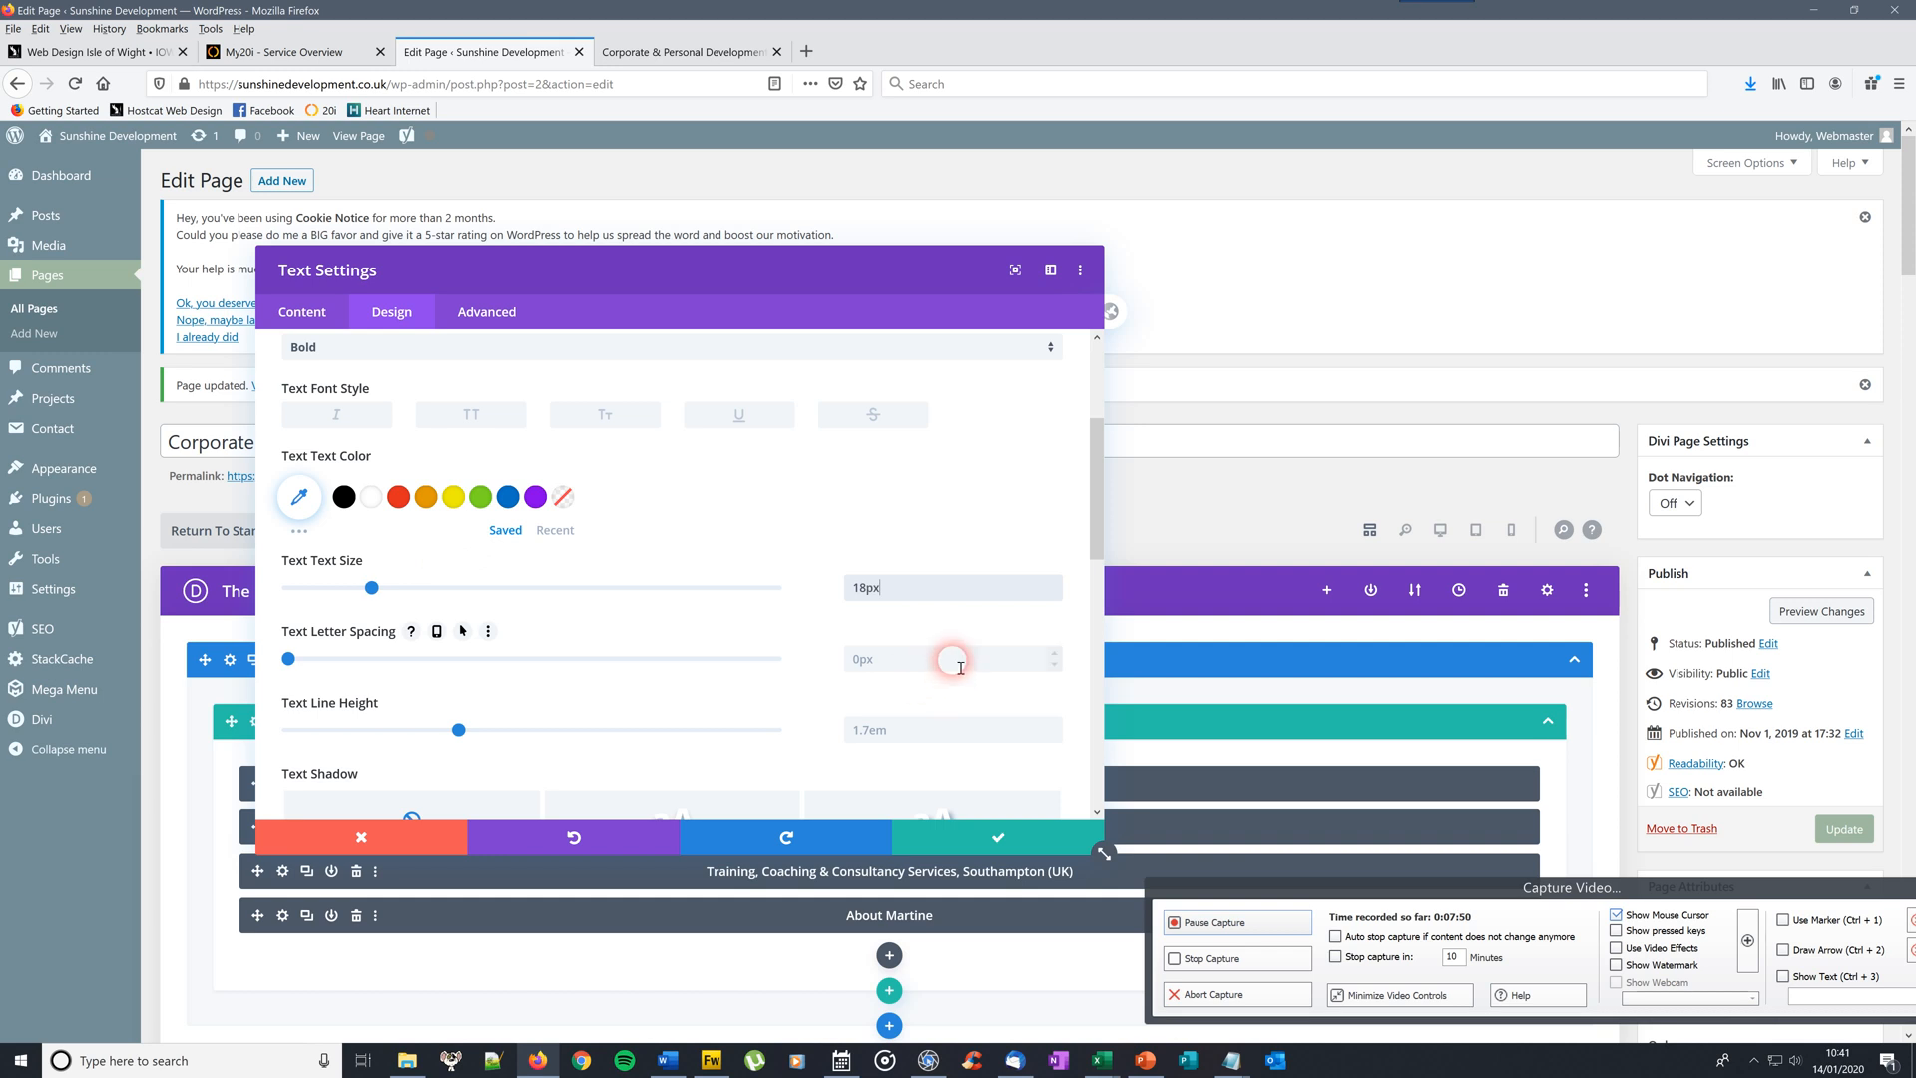
{"action": "left_click", "coordinate": [953, 847]}
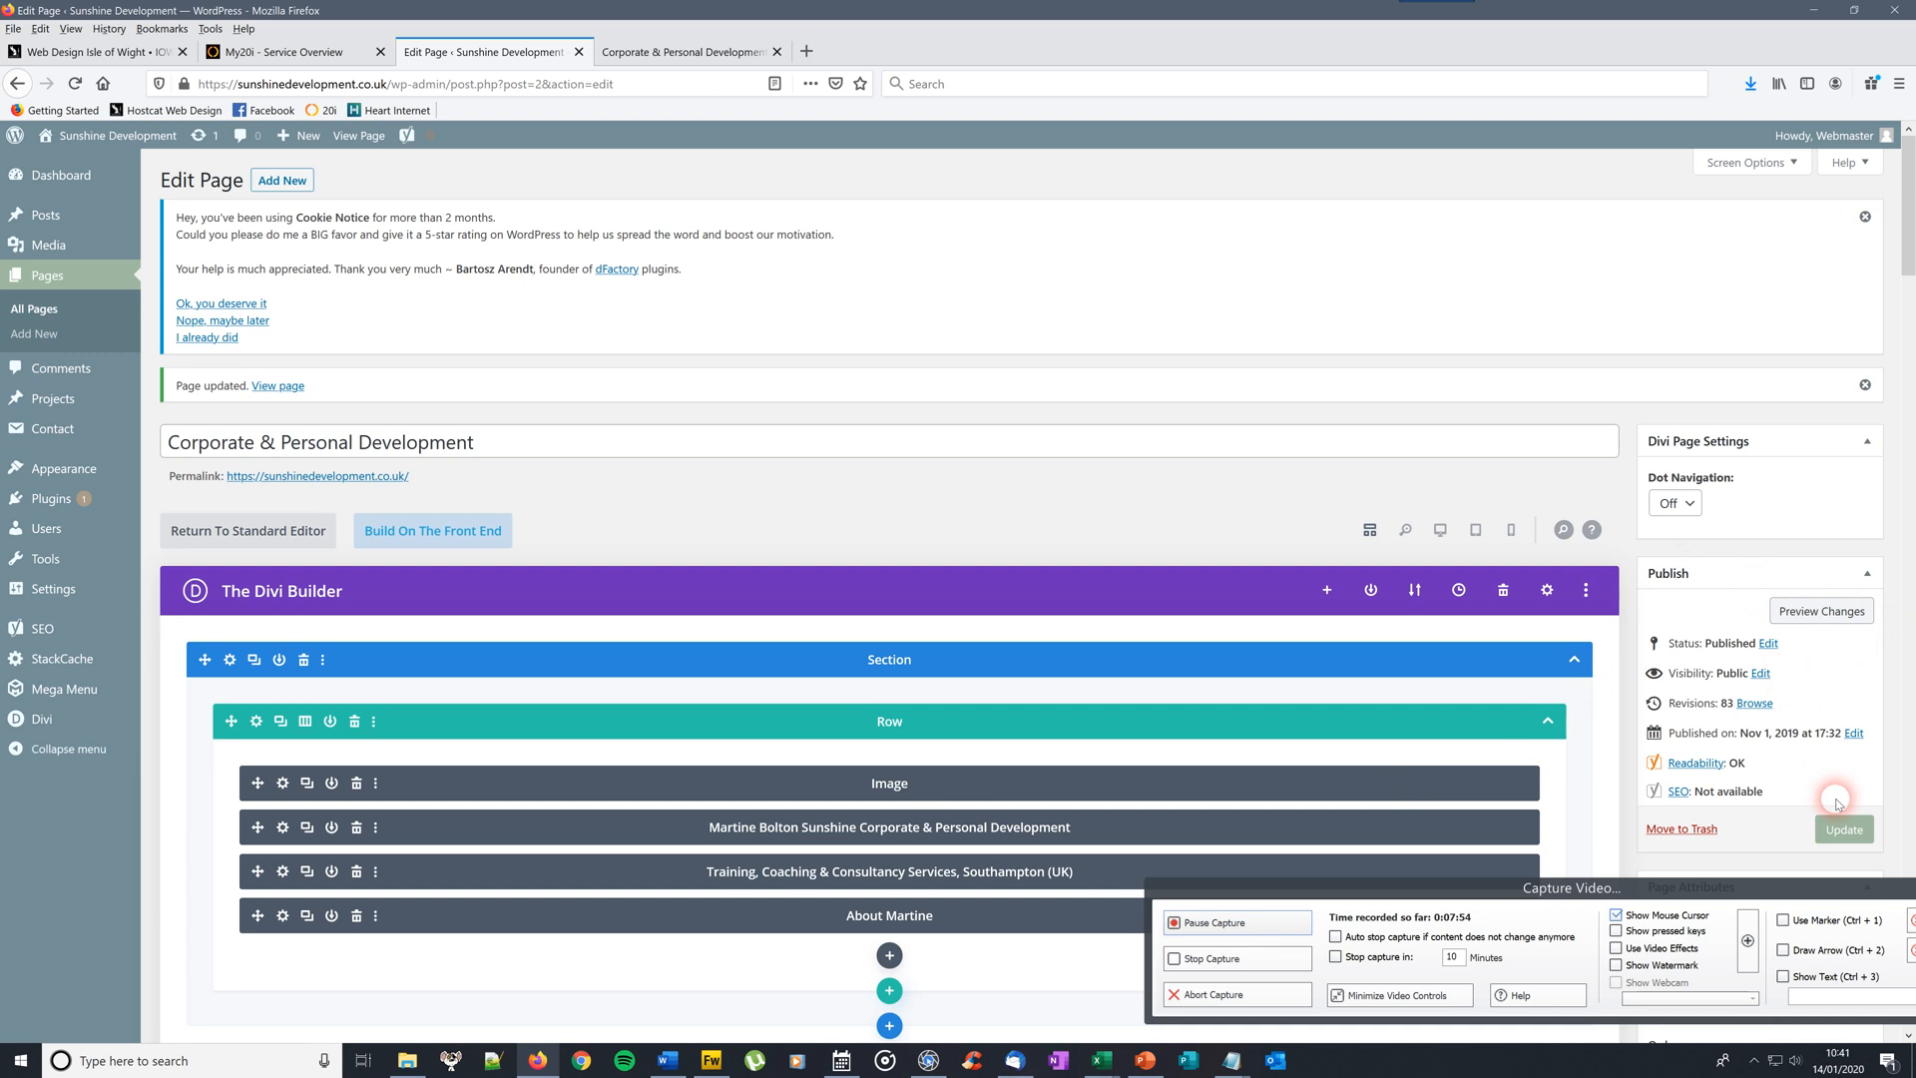
{"action": "left_click", "coordinate": [1844, 830]}
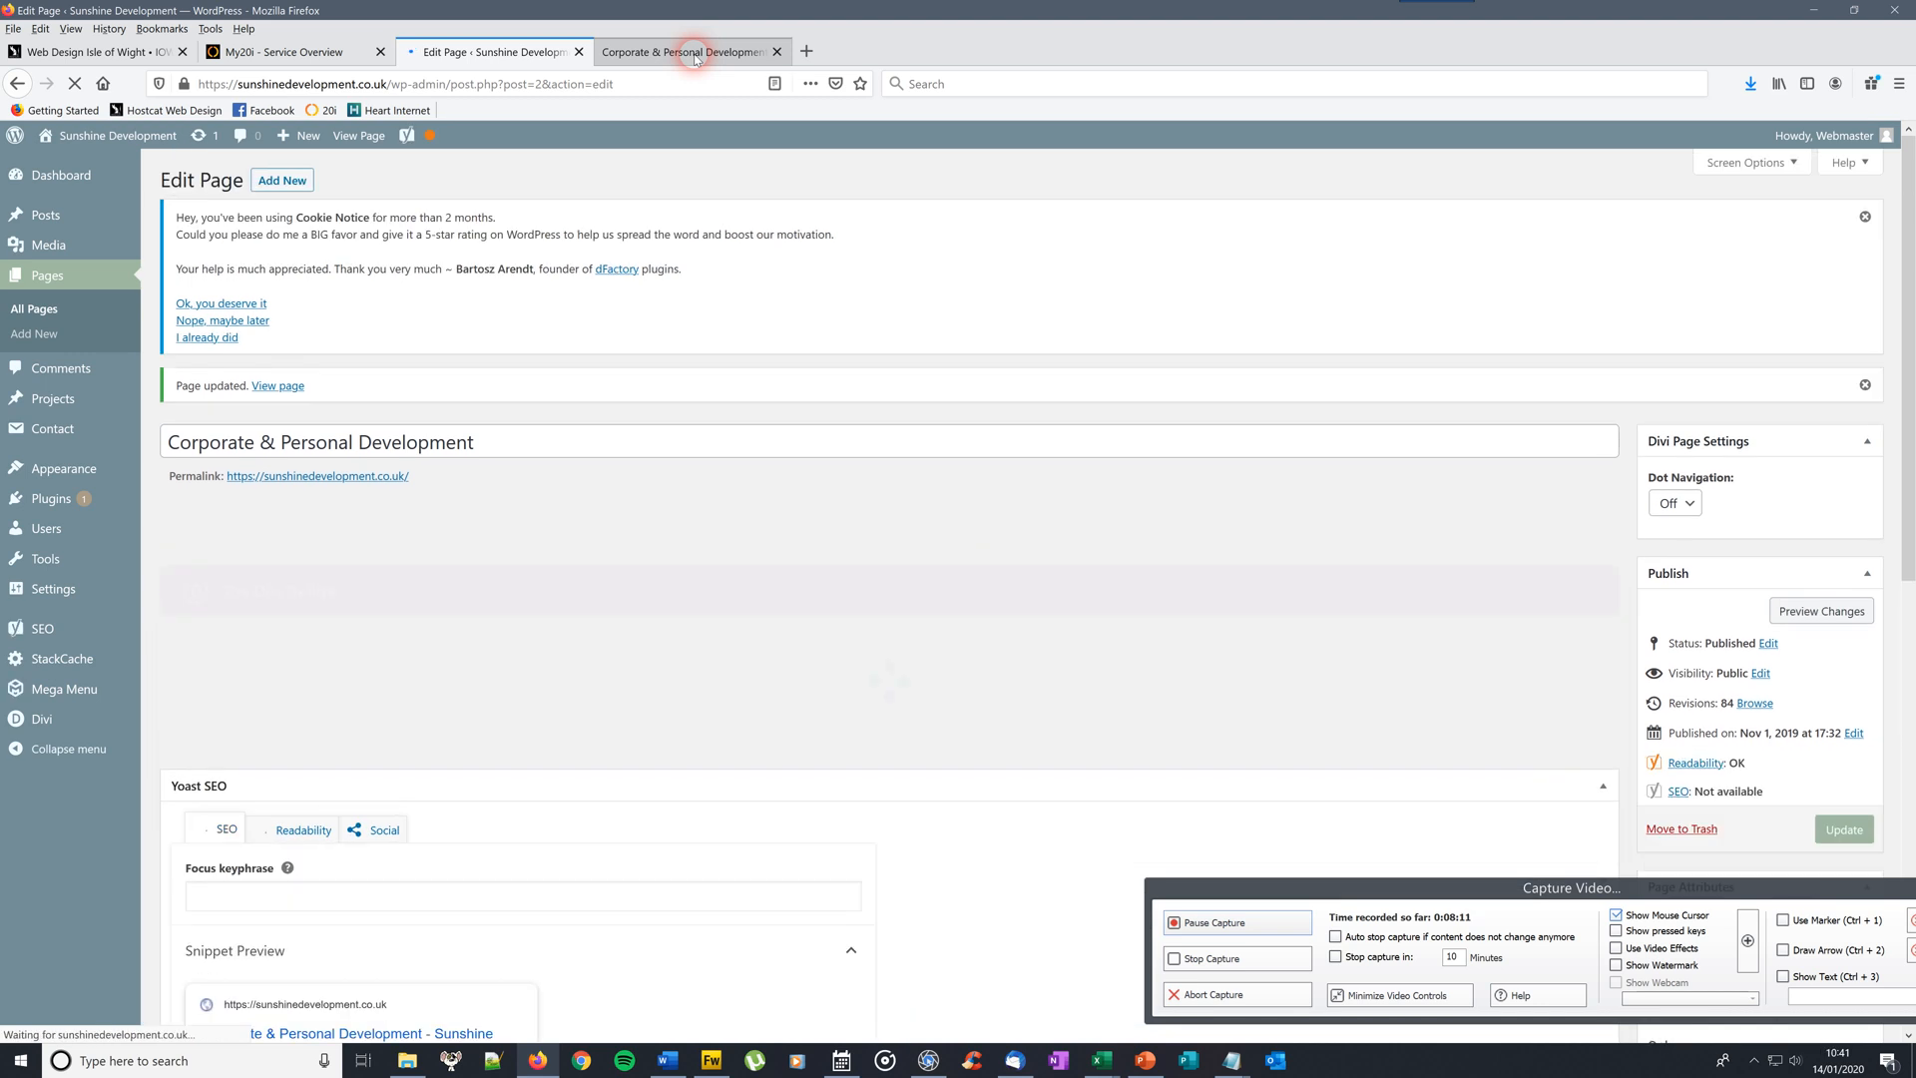
{"action": "left_click", "coordinate": [672, 59]}
{"action": "left_click", "coordinate": [76, 84]}
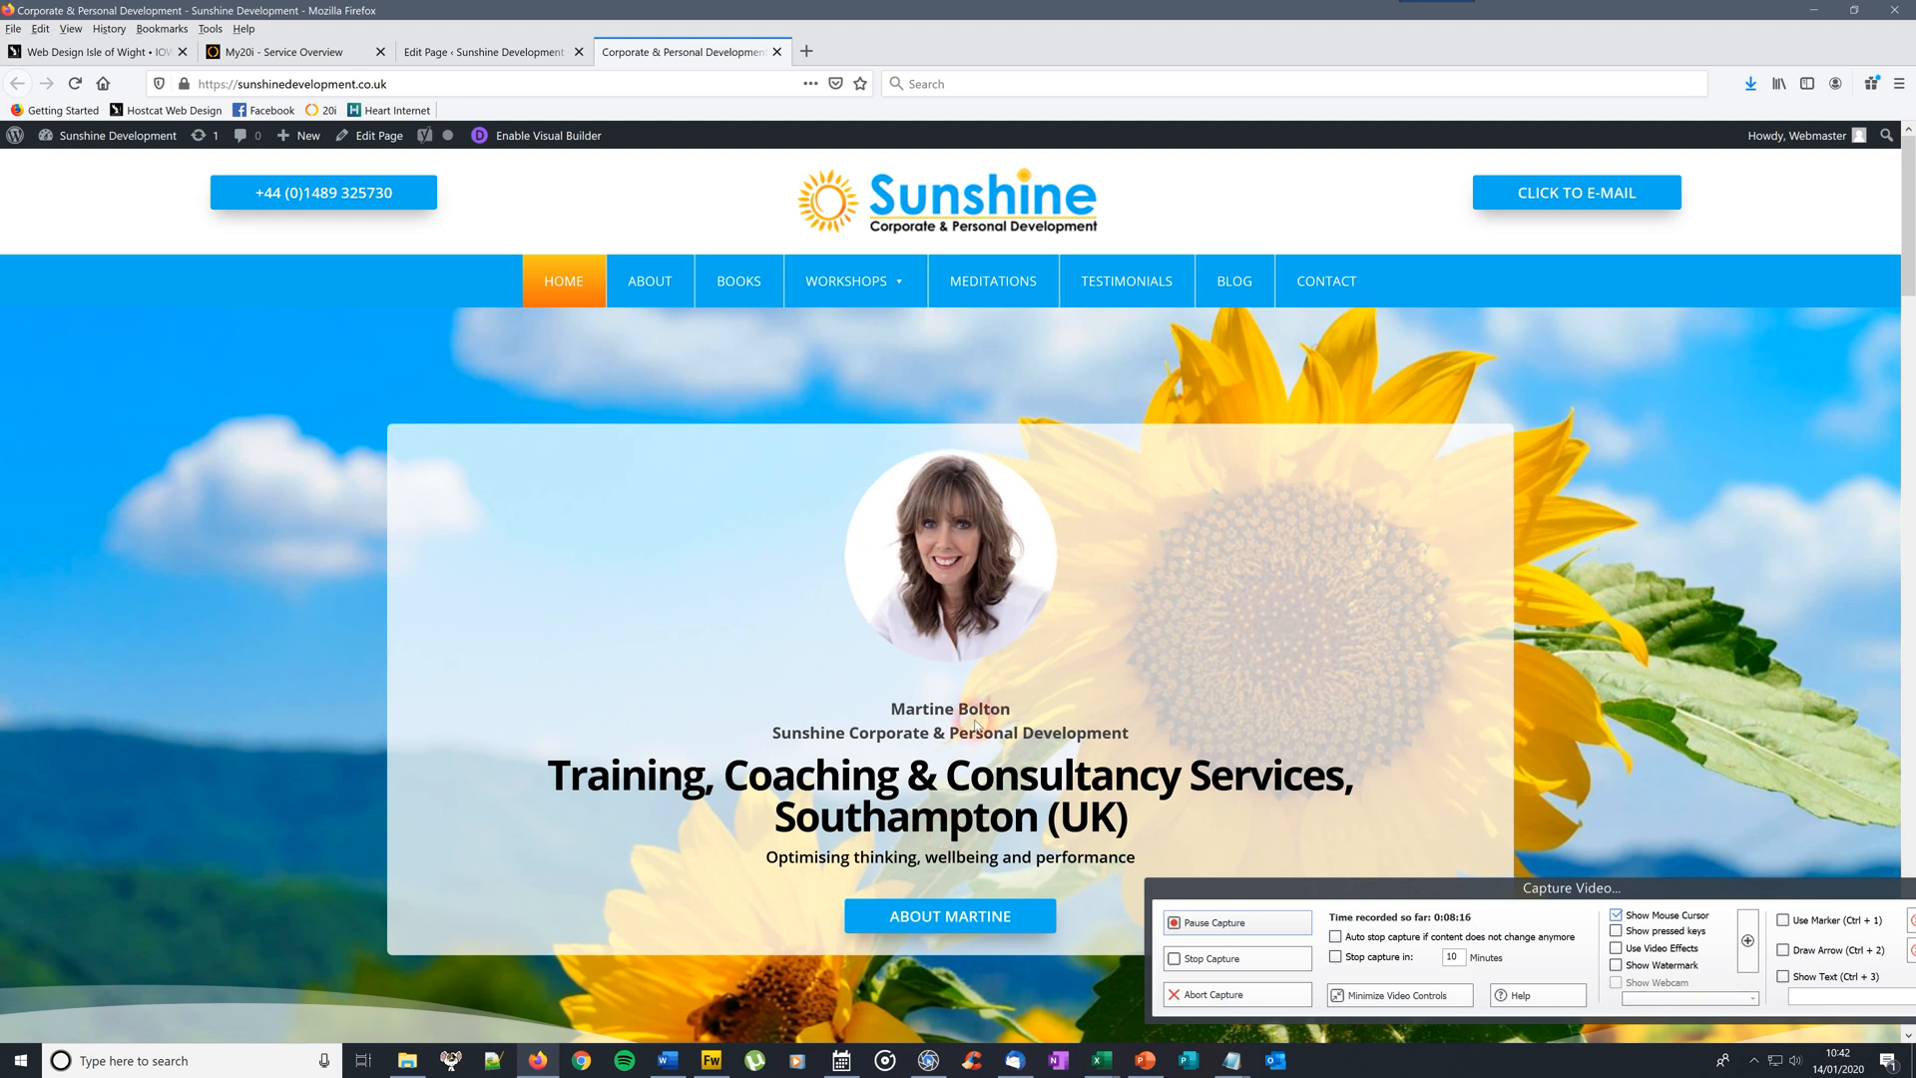
{"action": "scroll", "coordinate": [1382, 653], "scroll_direction": "down", "scroll_amount": 5}
{"action": "scroll", "coordinate": [797, 150], "scroll_direction": "up", "scroll_amount": 5}
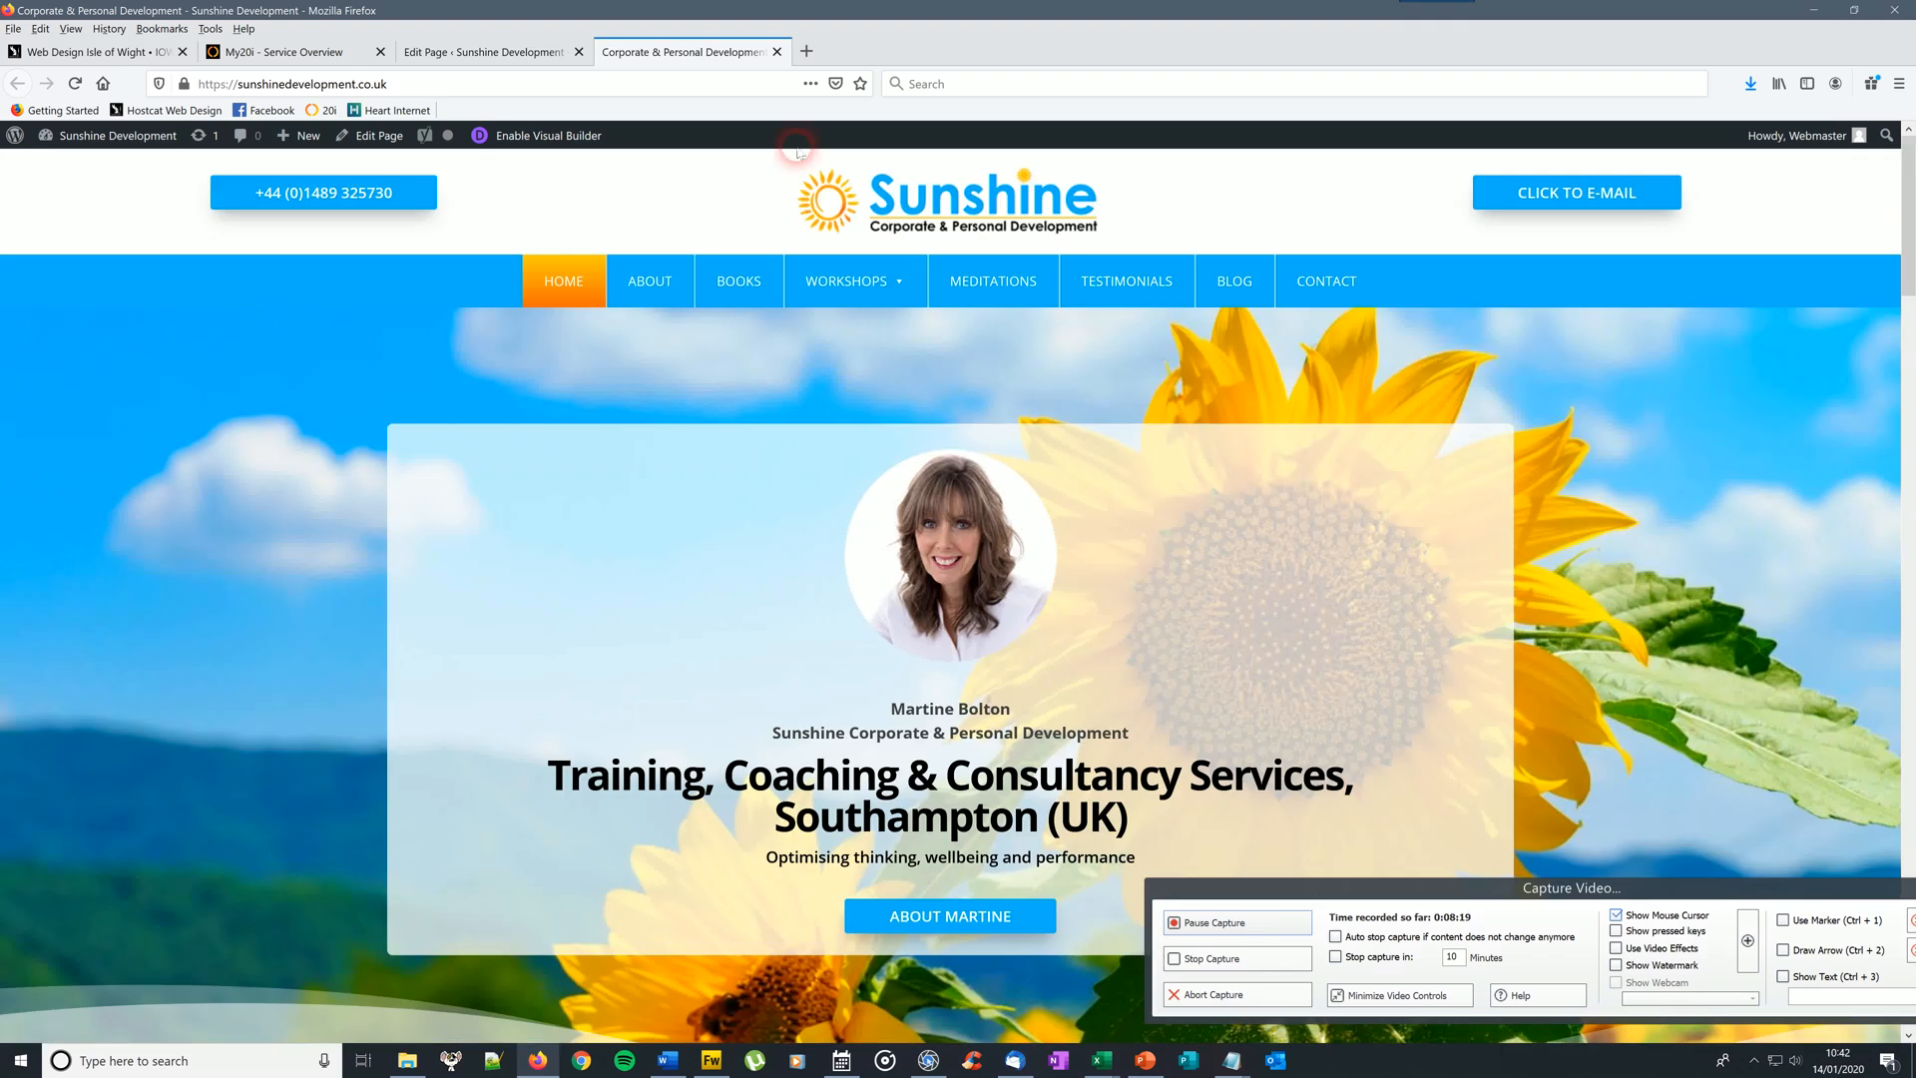
{"action": "left_click", "coordinate": [534, 51]}
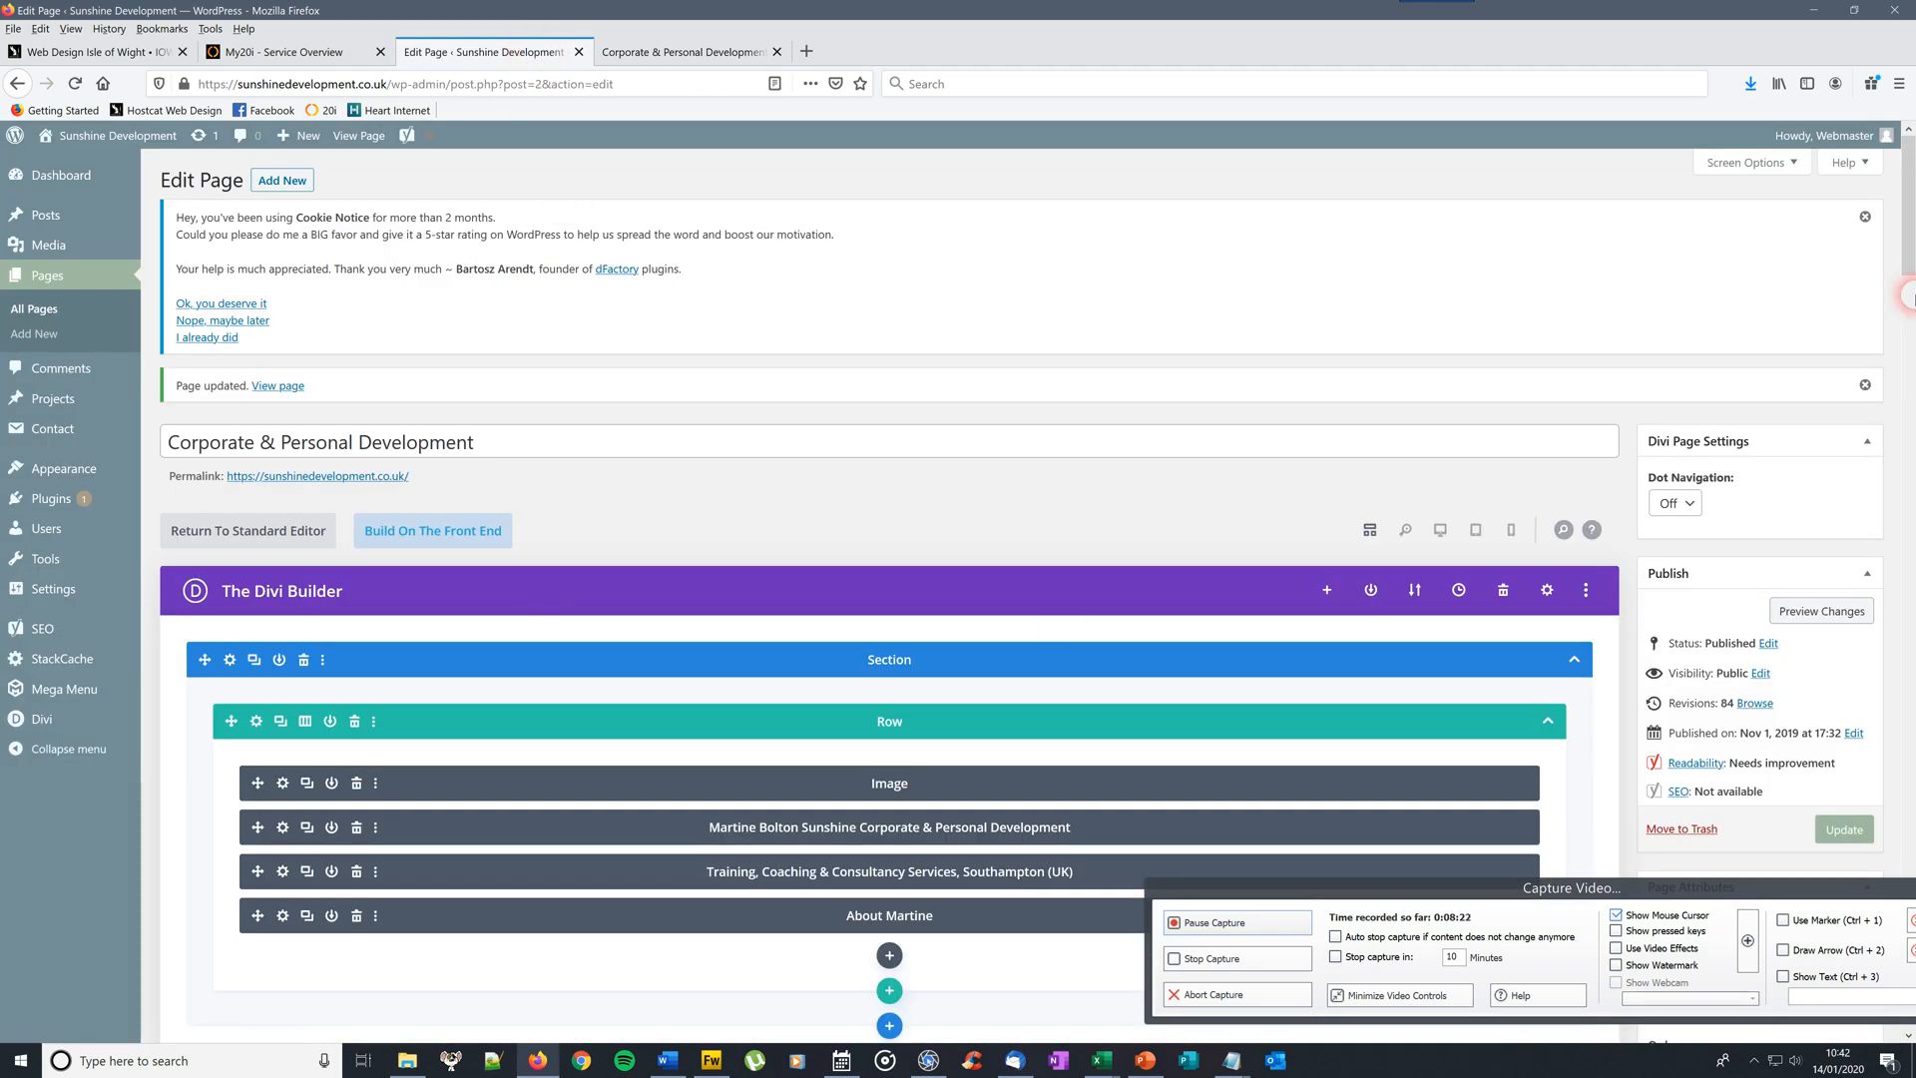
{"action": "left_click_drag", "start_coordinate": [1908, 257], "coordinate": [1908, 334]}
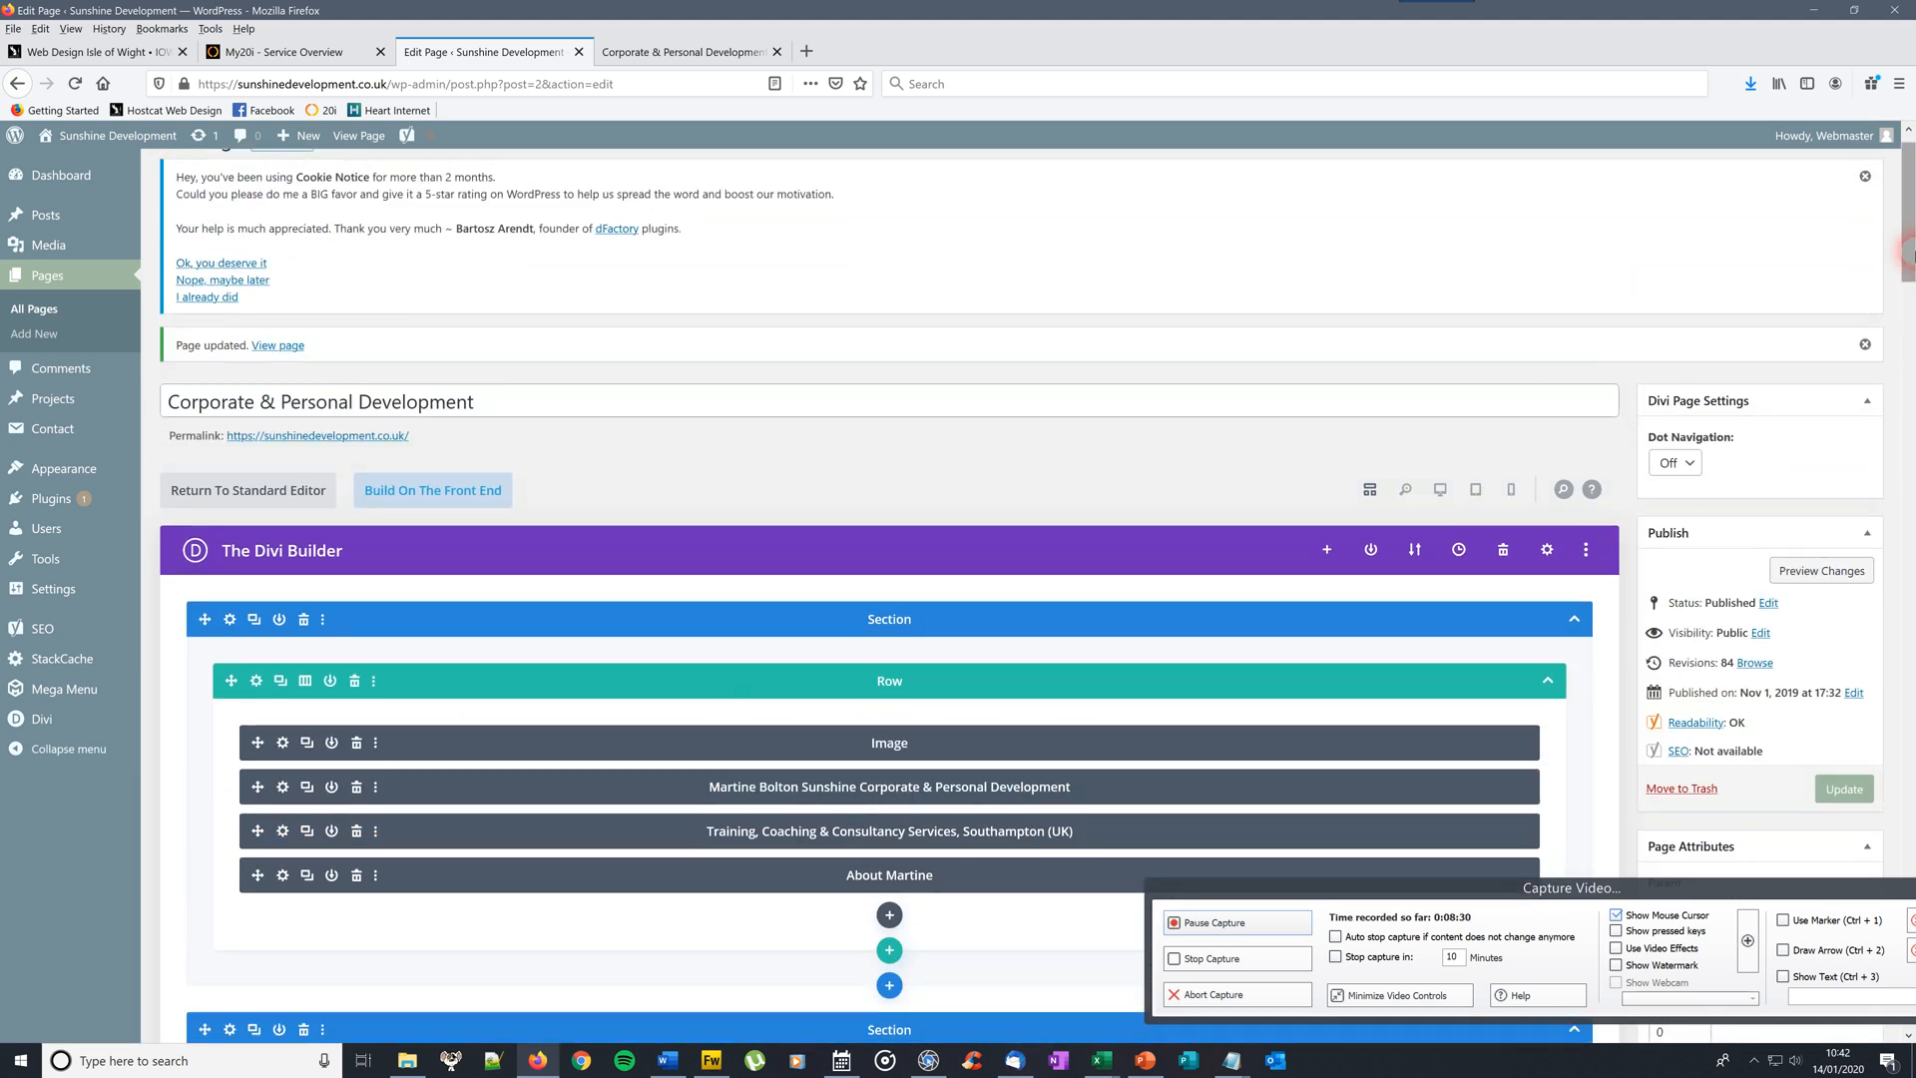
{"action": "scroll", "coordinate": [1429, 351], "scroll_direction": "down", "scroll_amount": 6}
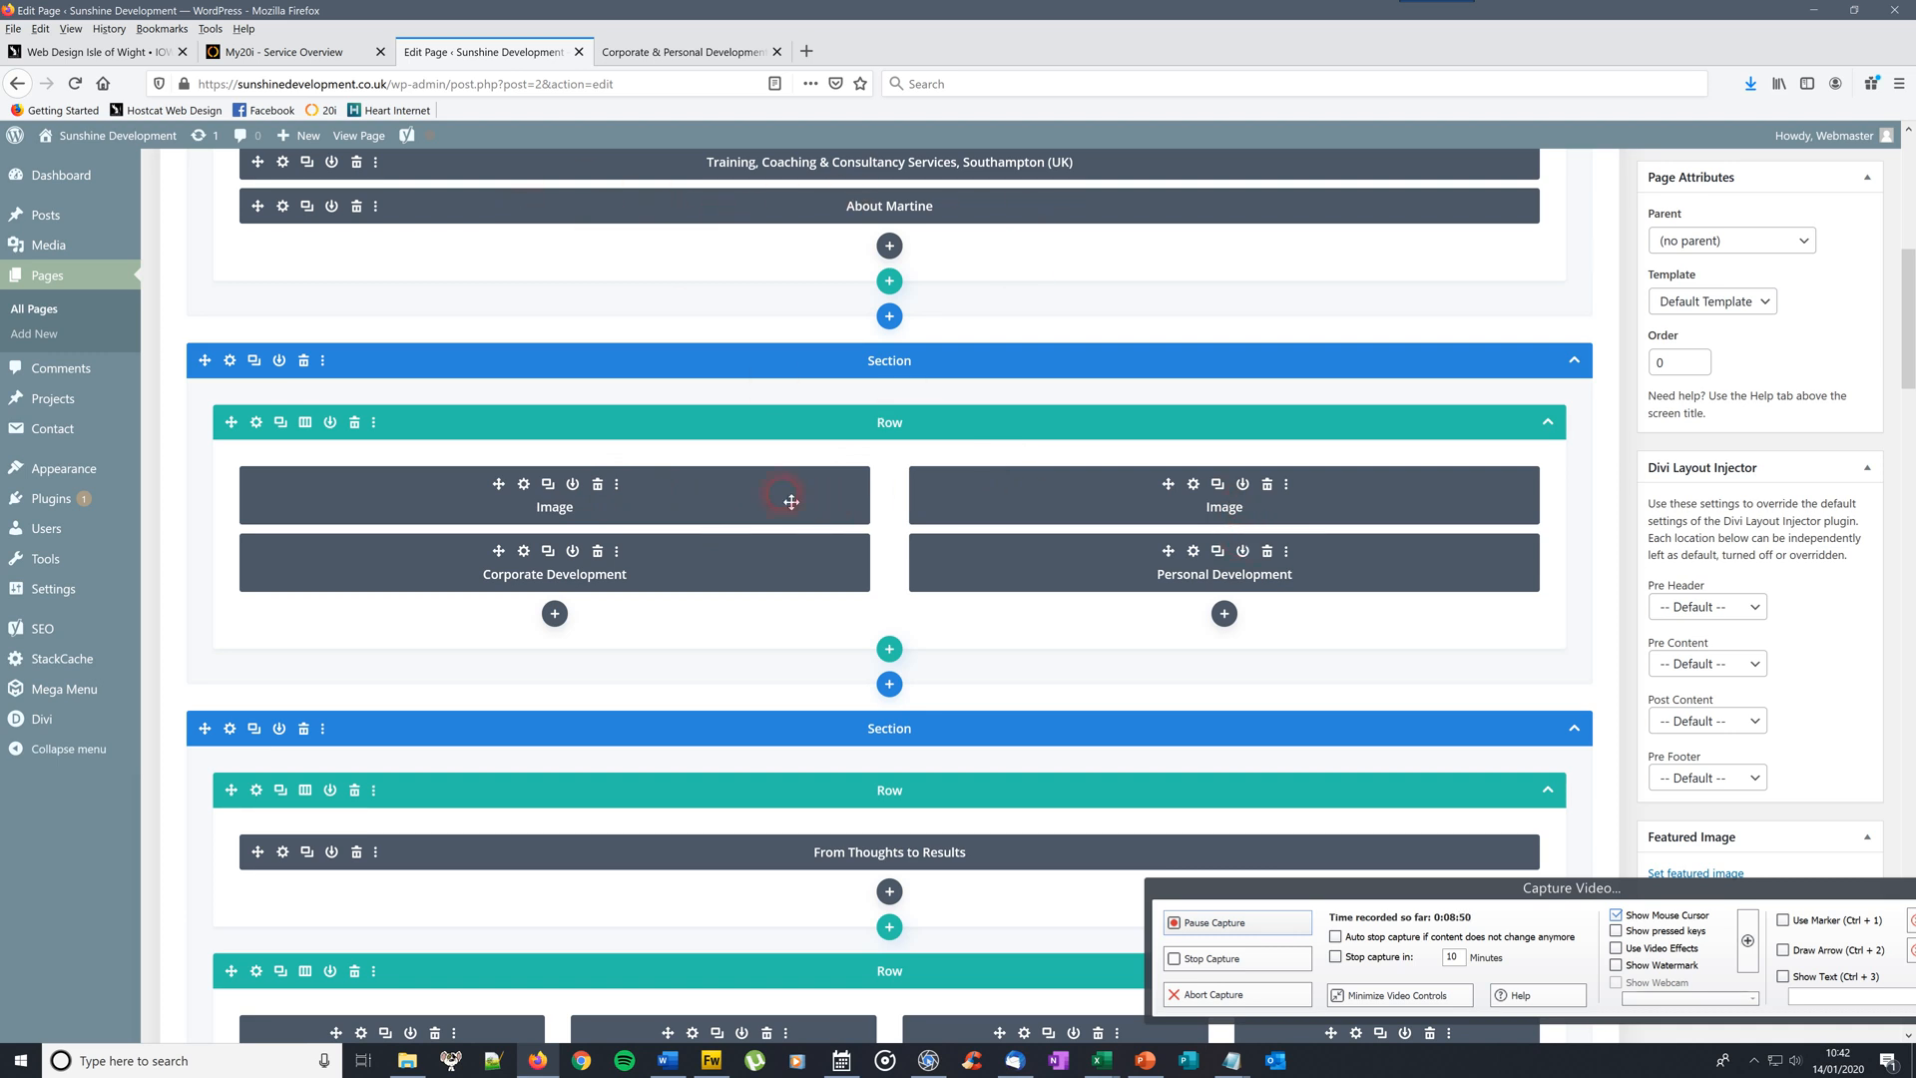
{"action": "left_click", "coordinate": [750, 52]}
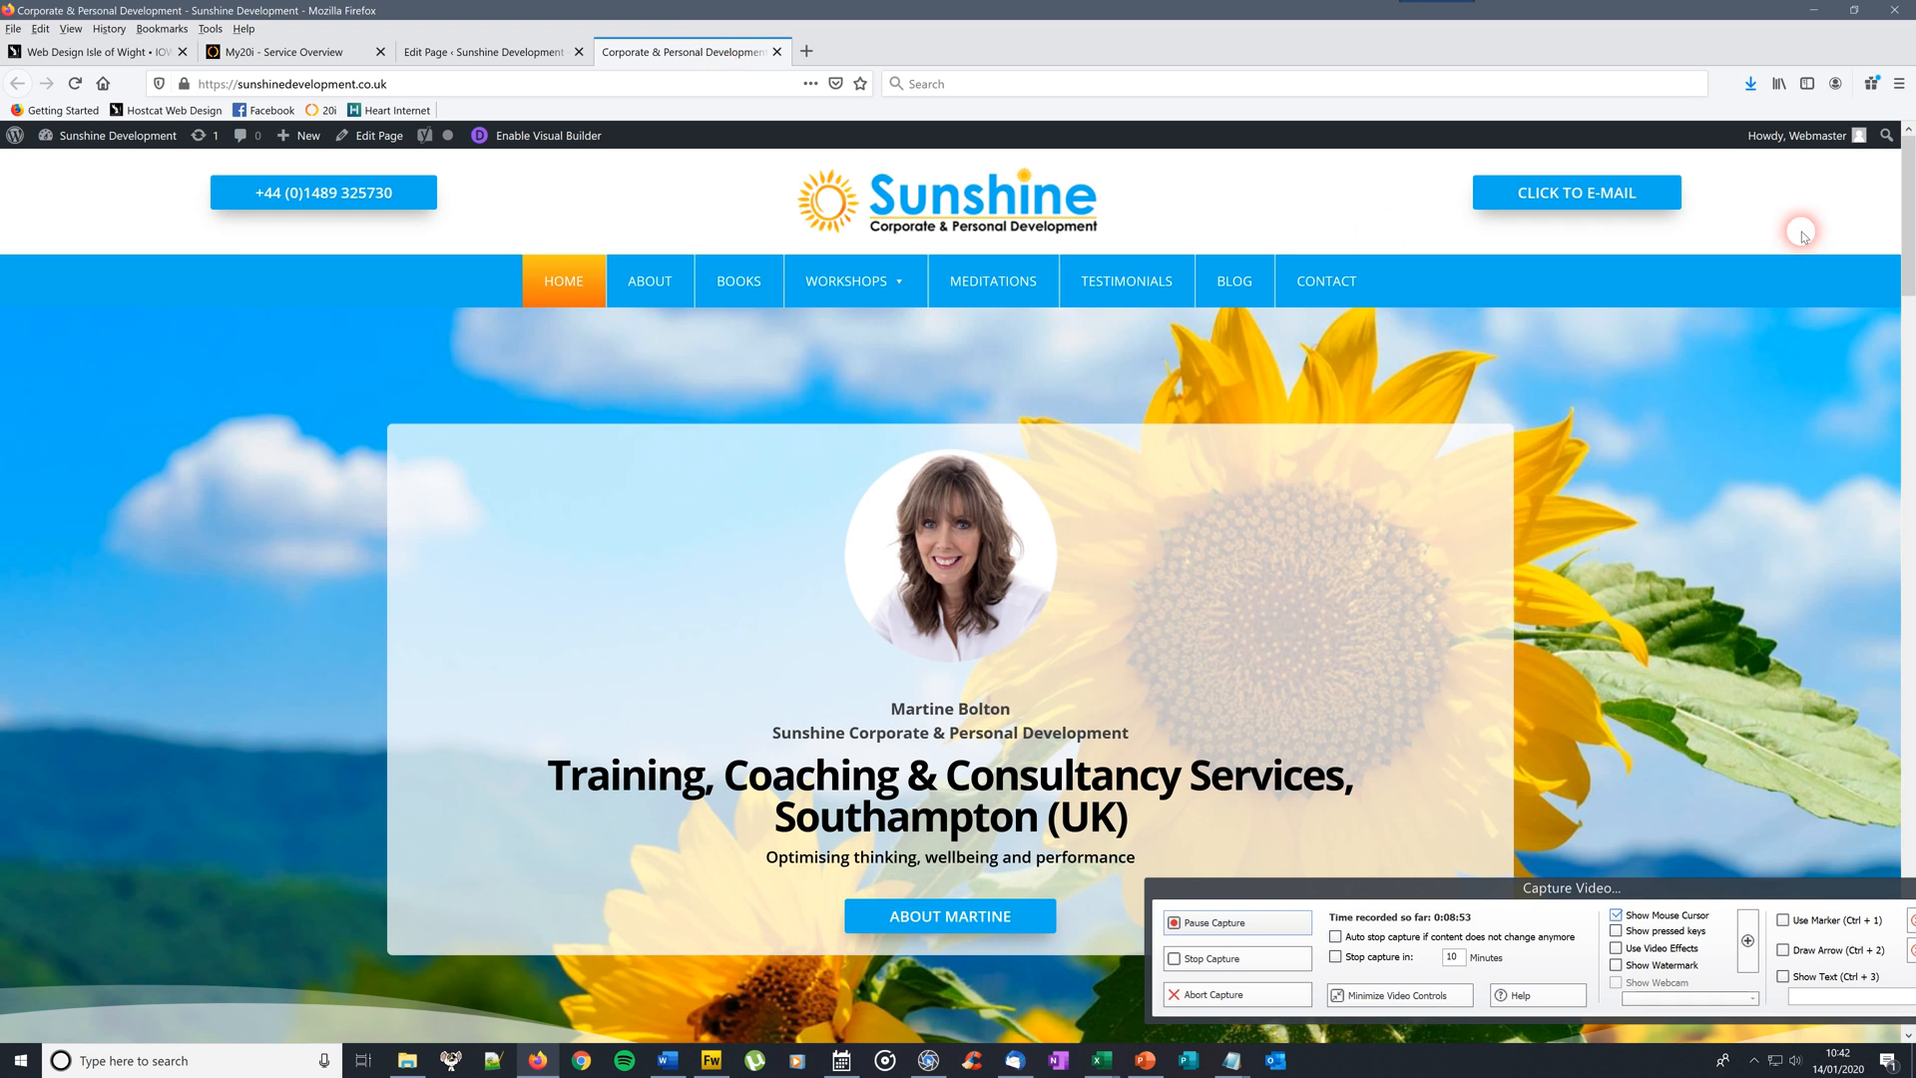
{"action": "scroll", "coordinate": [1910, 211], "scroll_direction": "down", "scroll_amount": 8}
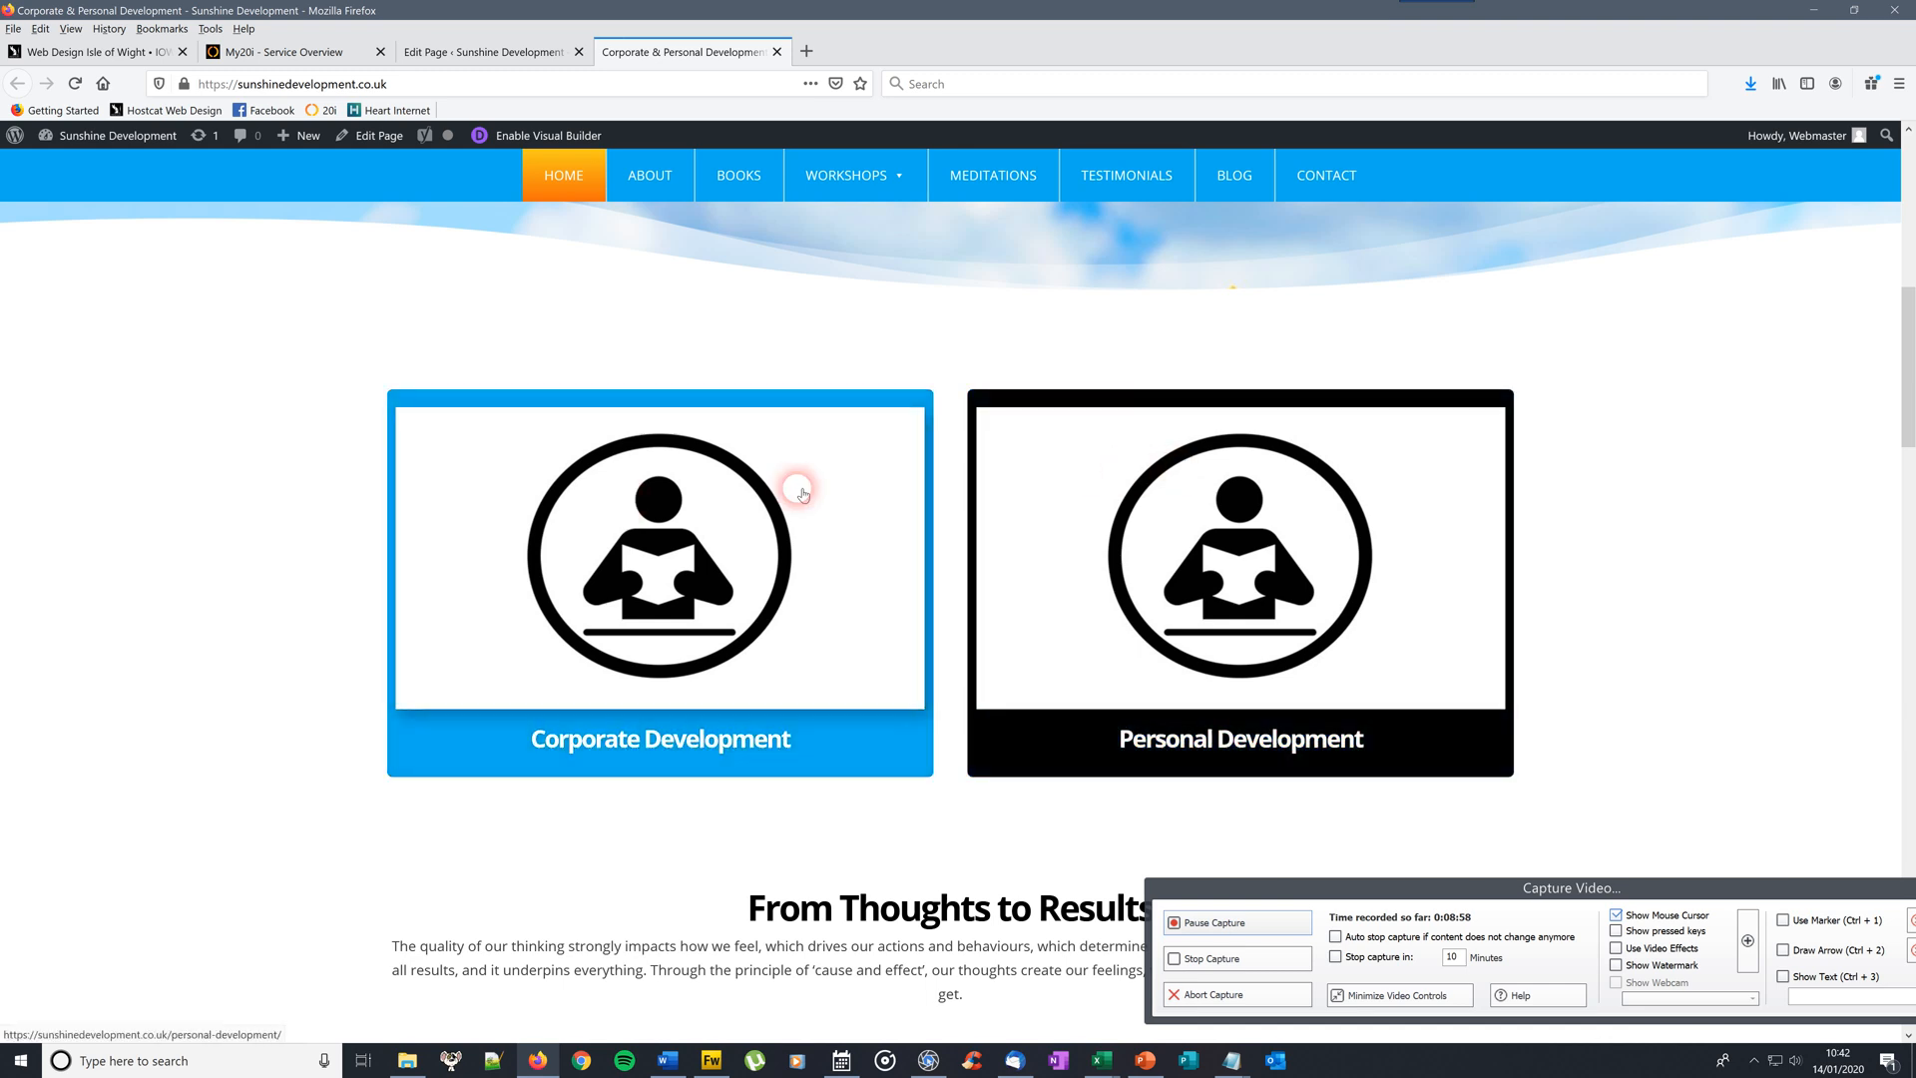
{"action": "left_click", "coordinate": [1906, 245]}
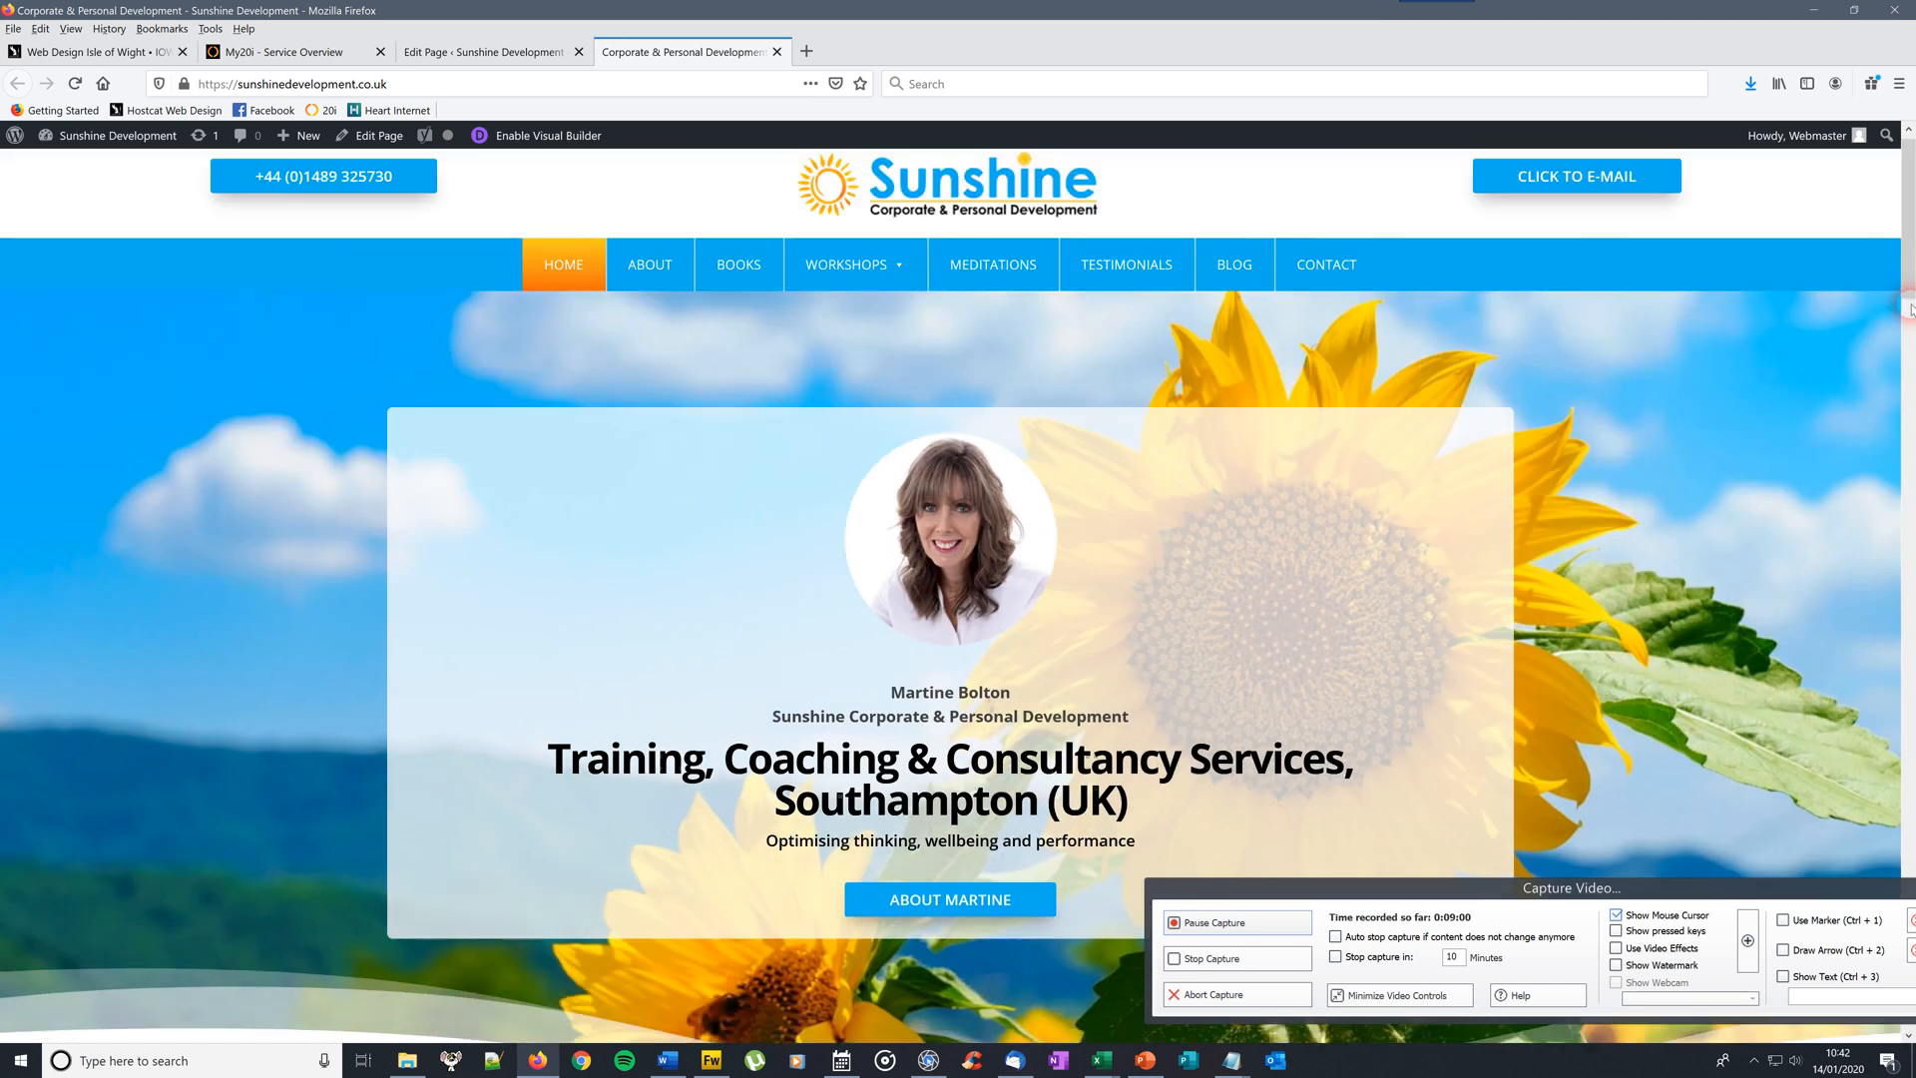
{"action": "left_click_drag", "start_coordinate": [1905, 181], "coordinate": [1904, 427]}
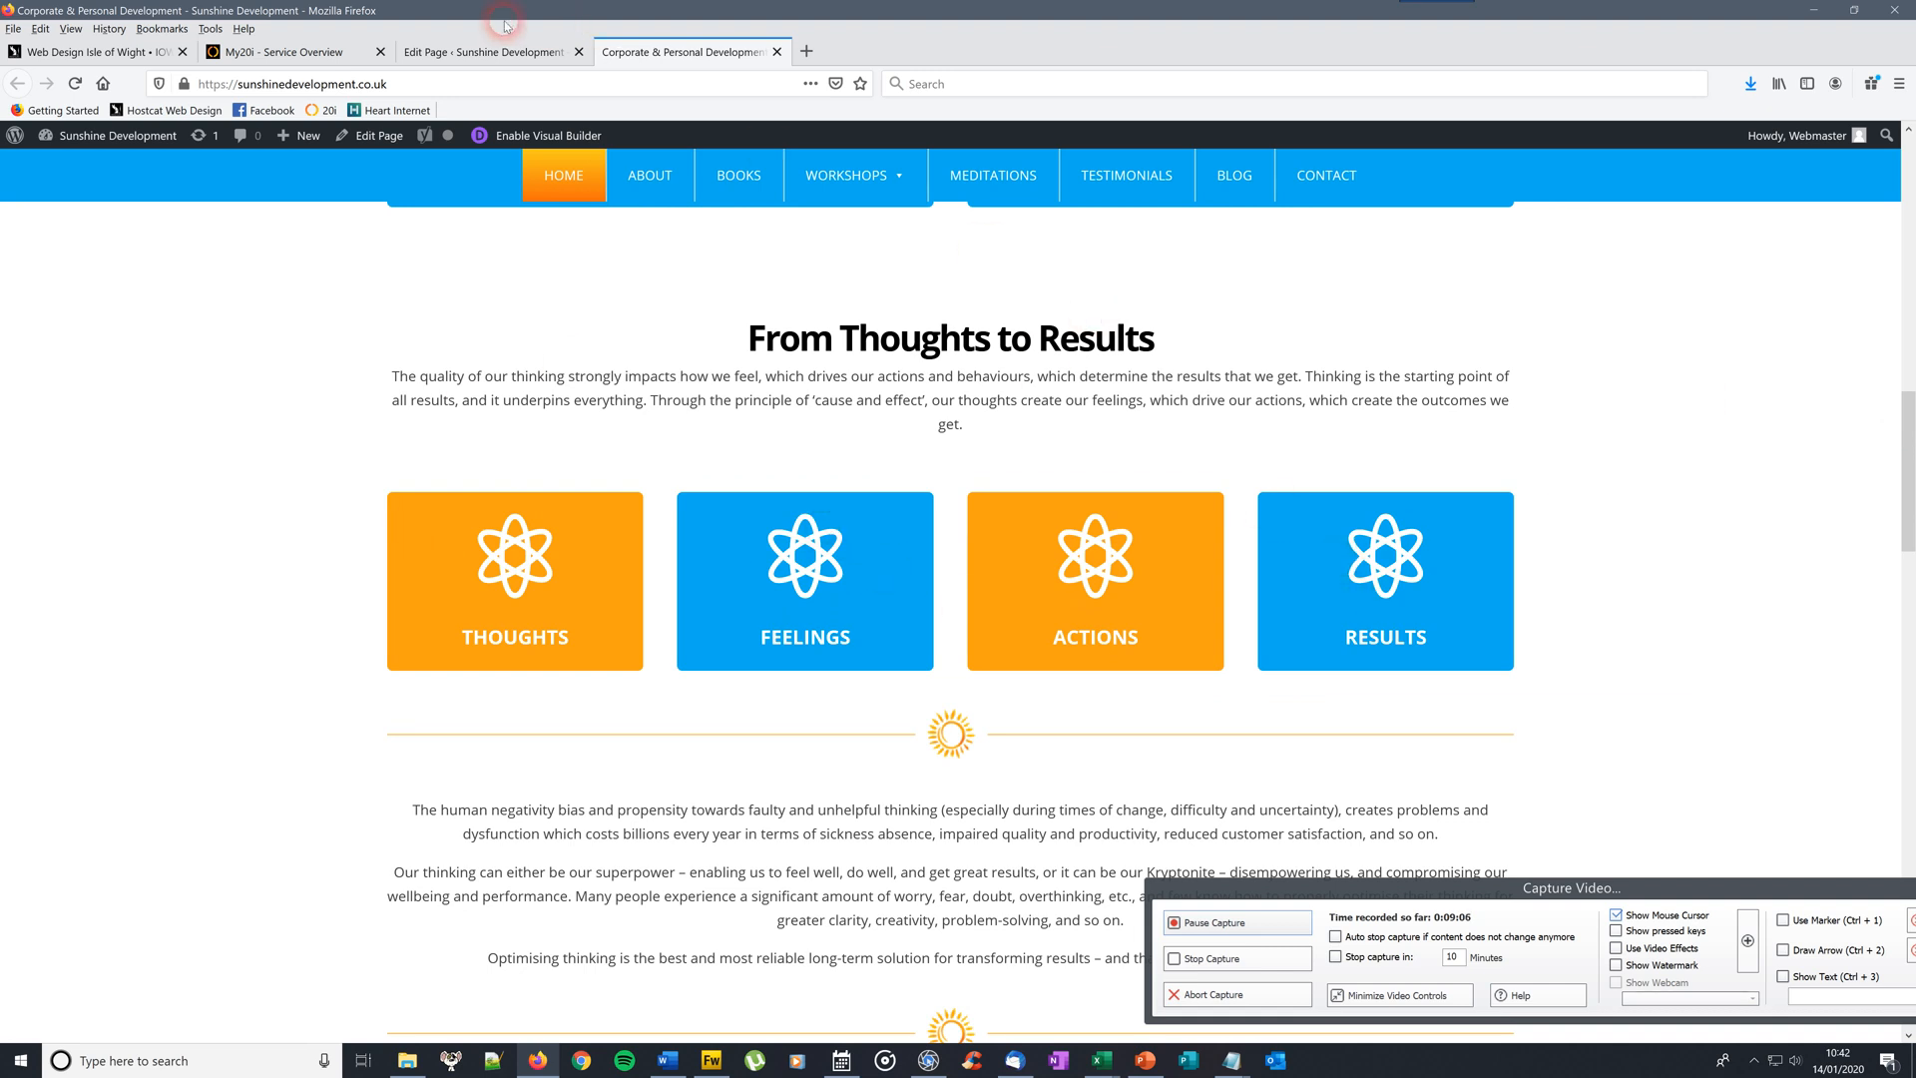
{"action": "left_click", "coordinate": [496, 58]}
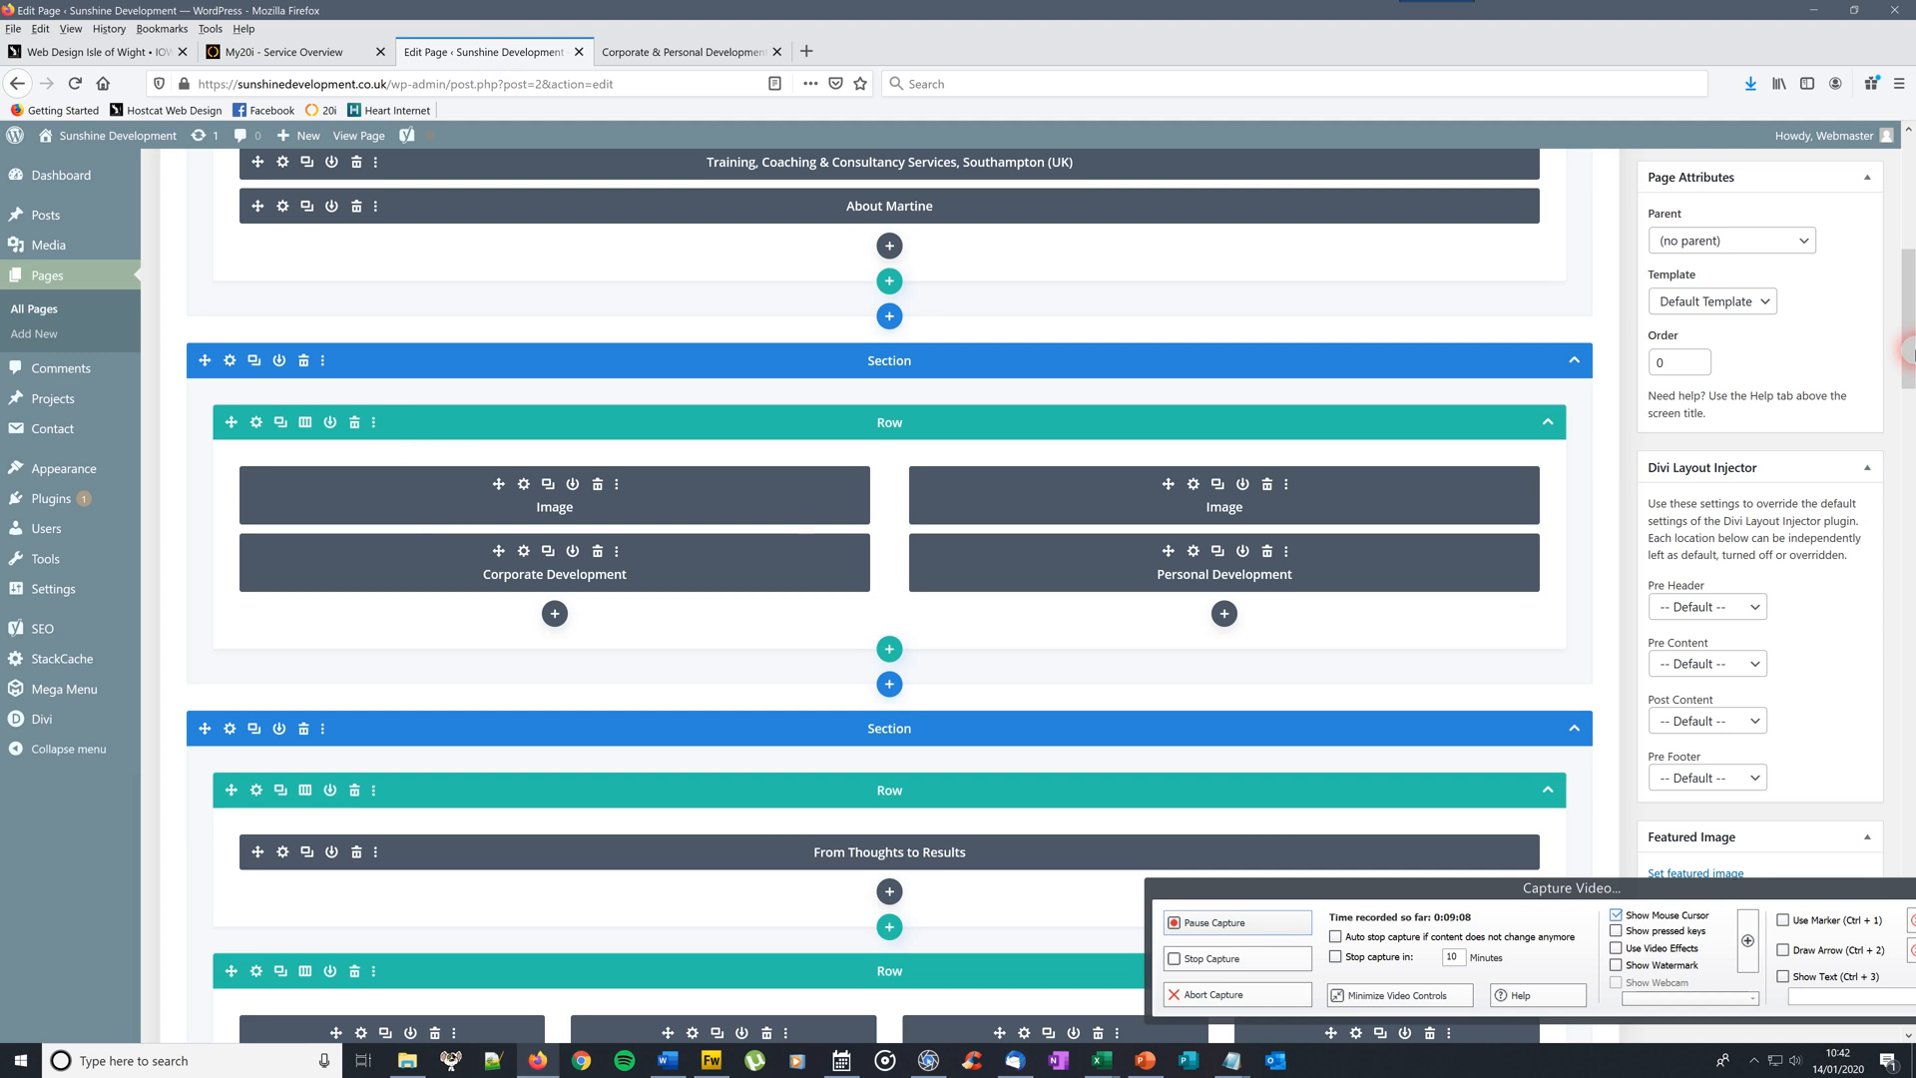
Compare the page editor against the live Sunshine homepage
{"action": "scroll", "coordinate": [955, 408], "scroll_direction": "down", "scroll_amount": 5}
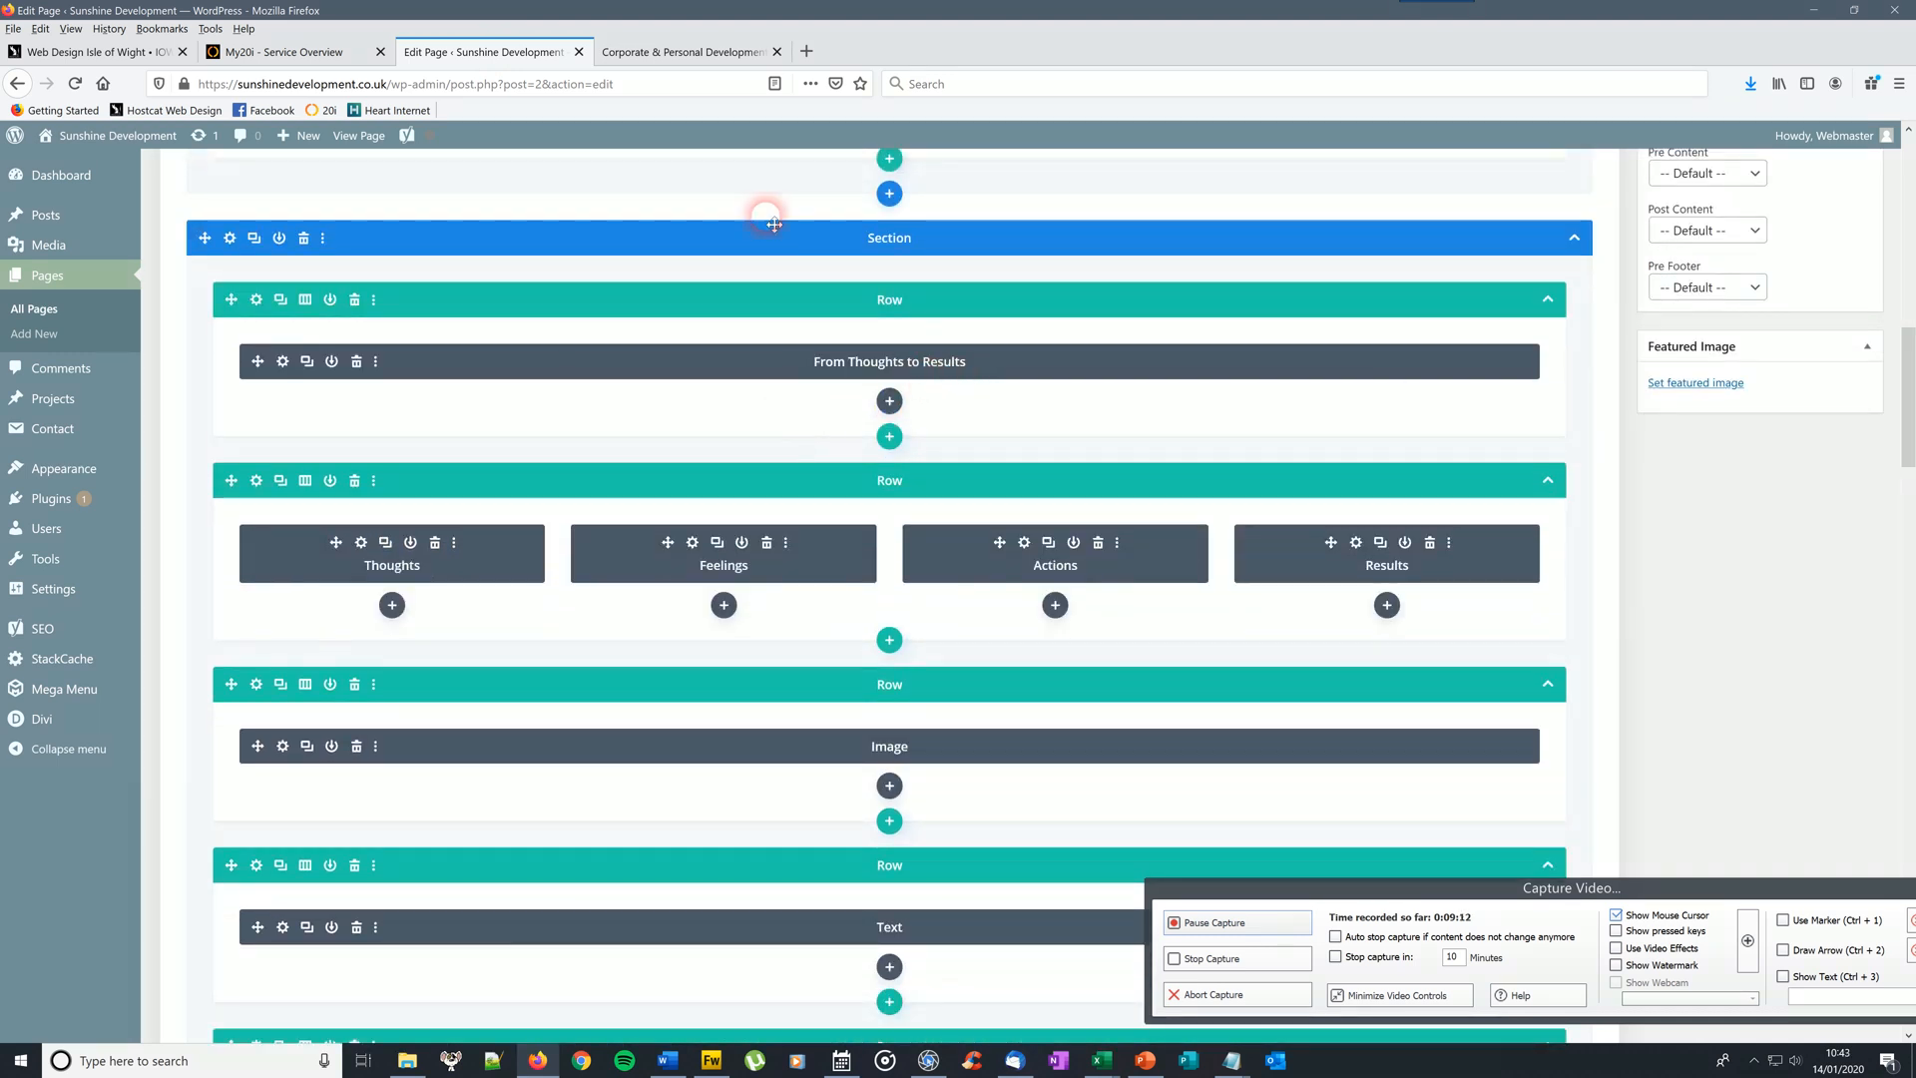
{"action": "left_click", "coordinate": [687, 51]}
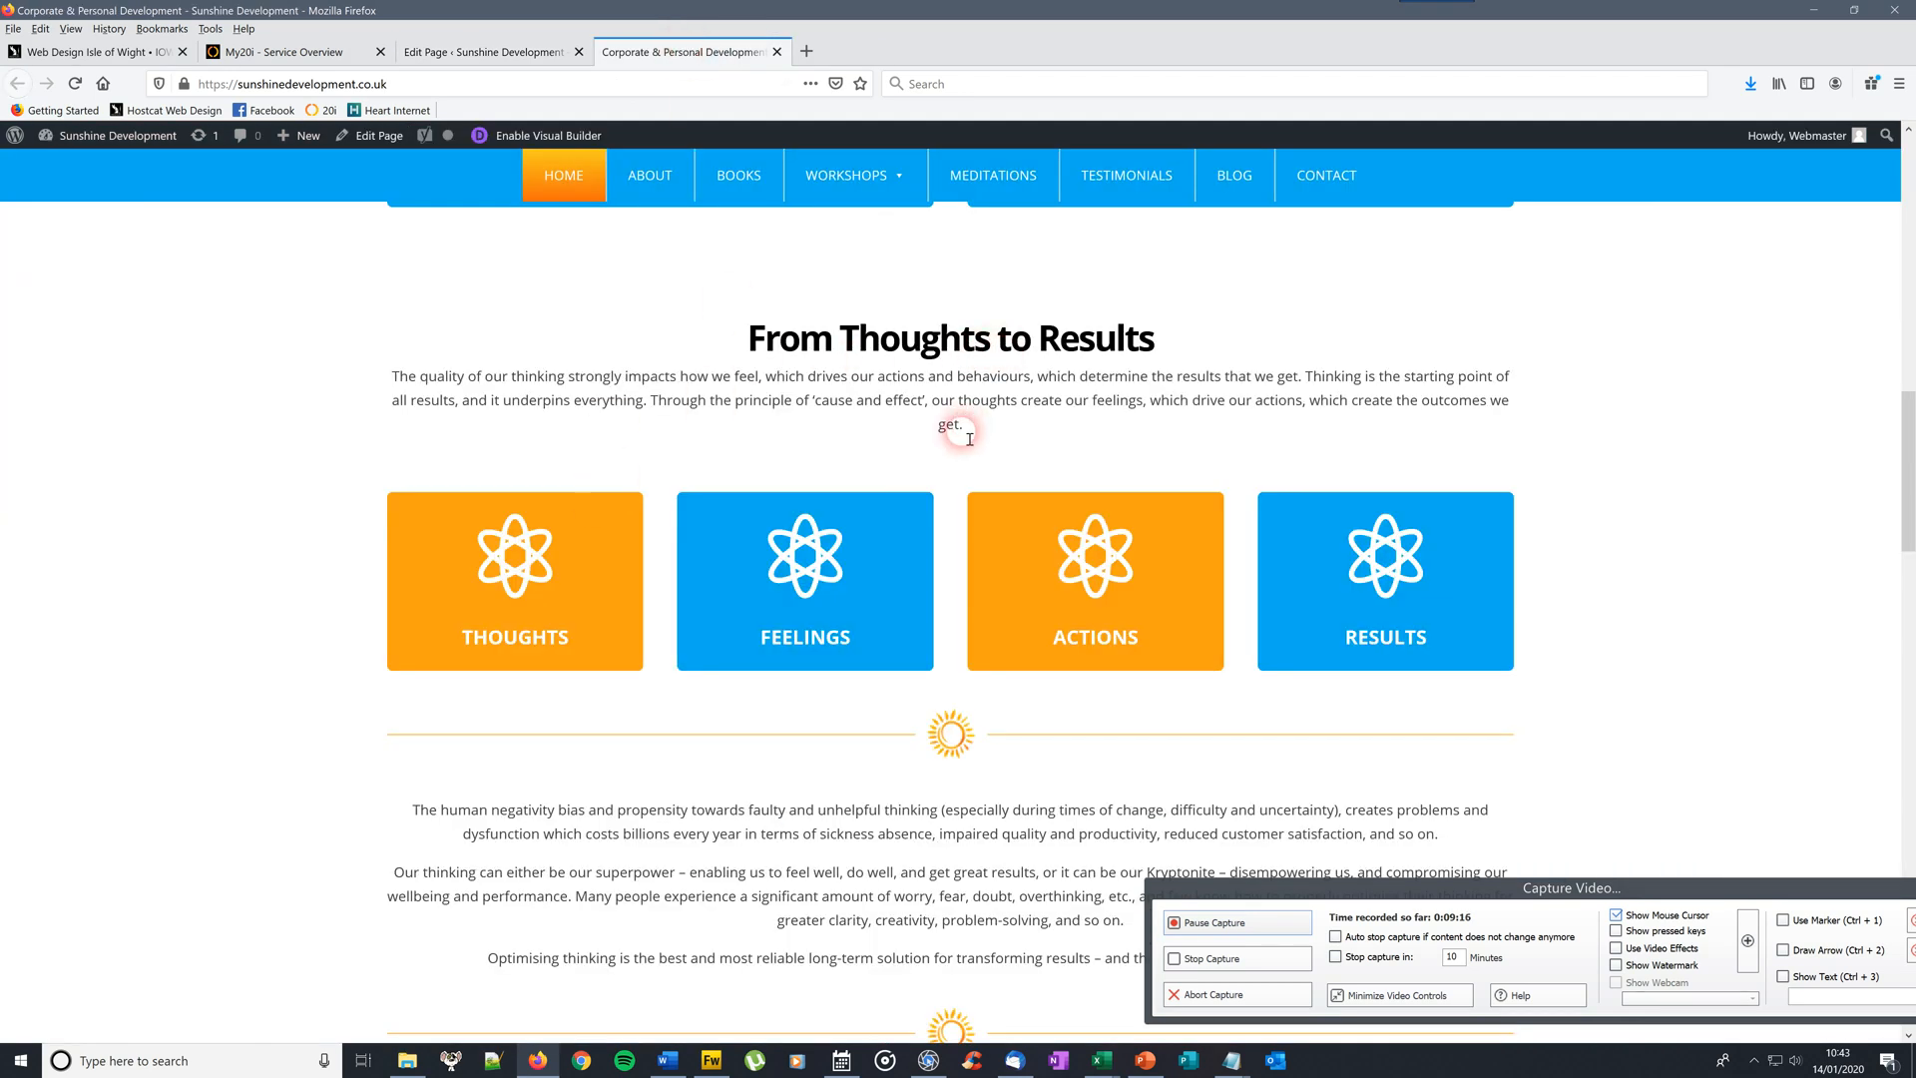
{"action": "left_click", "coordinate": [481, 51]}
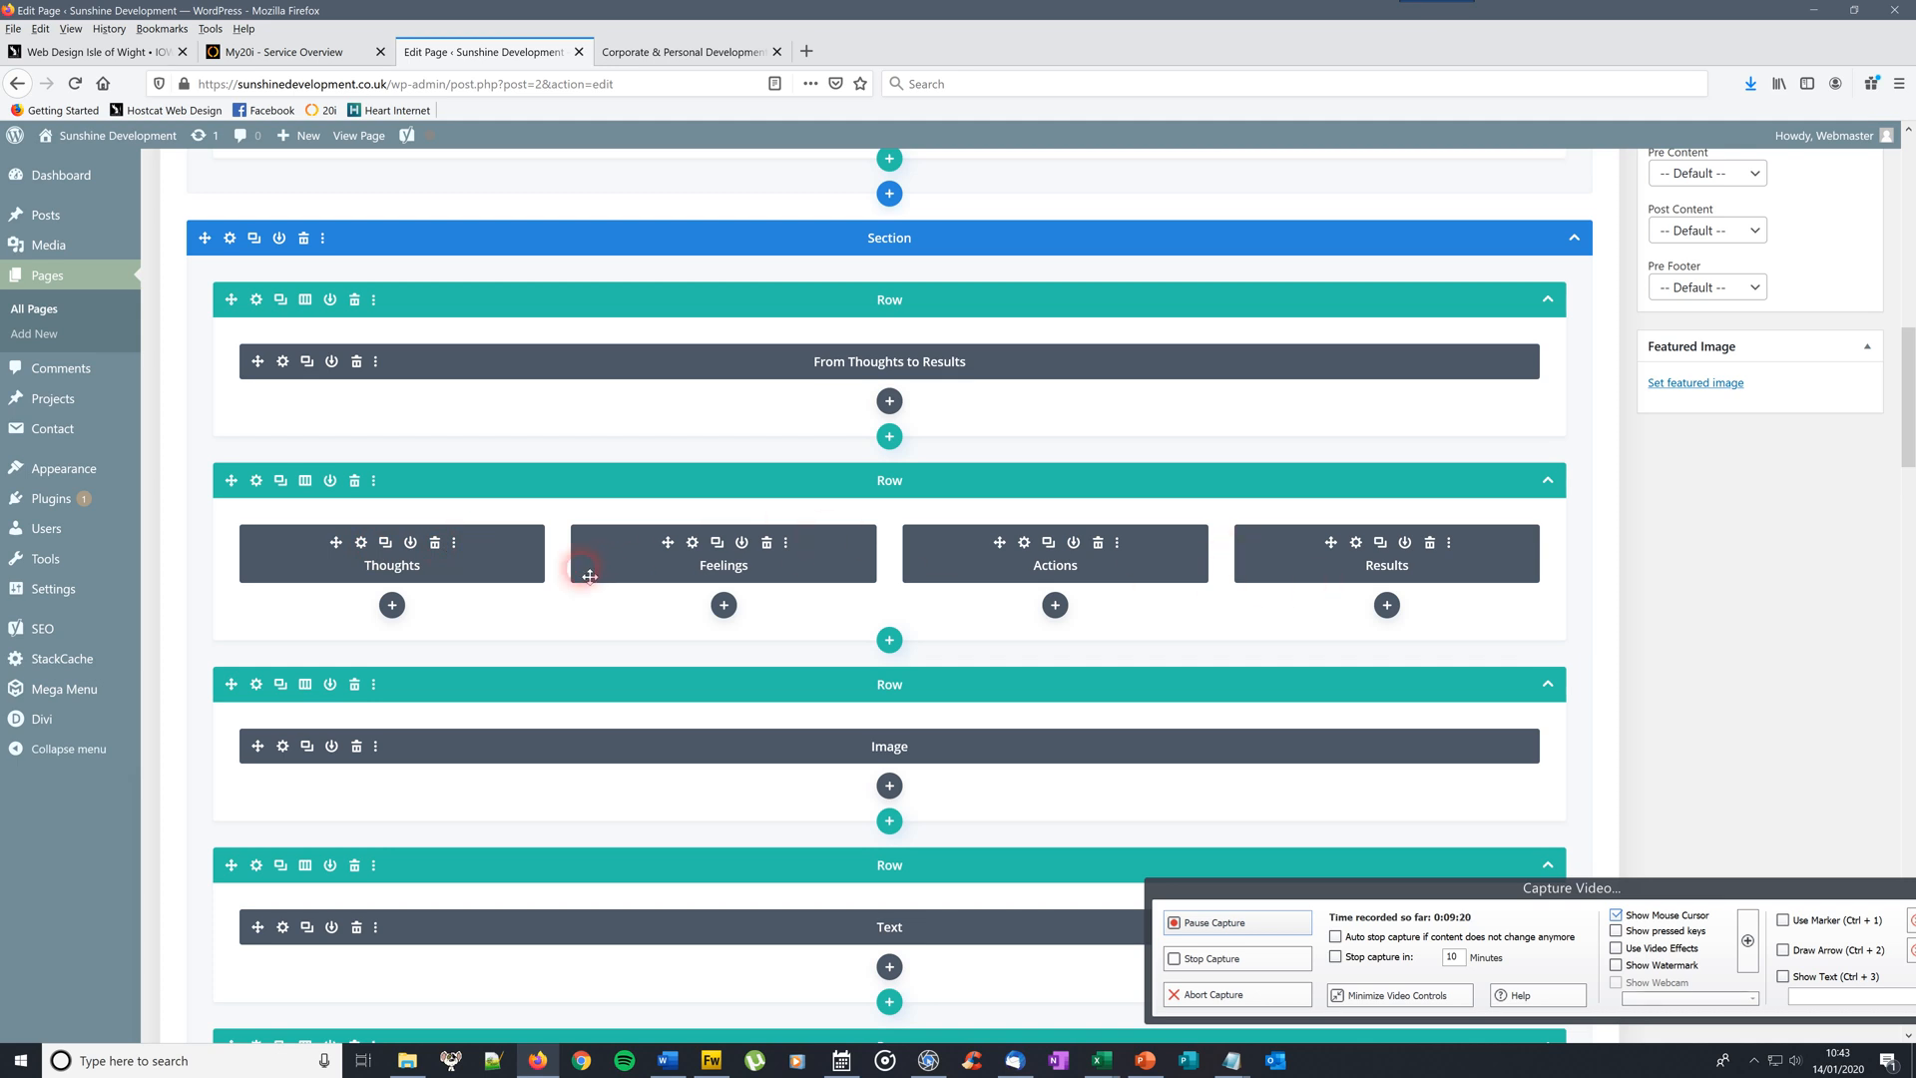
{"action": "left_click", "coordinate": [687, 51]}
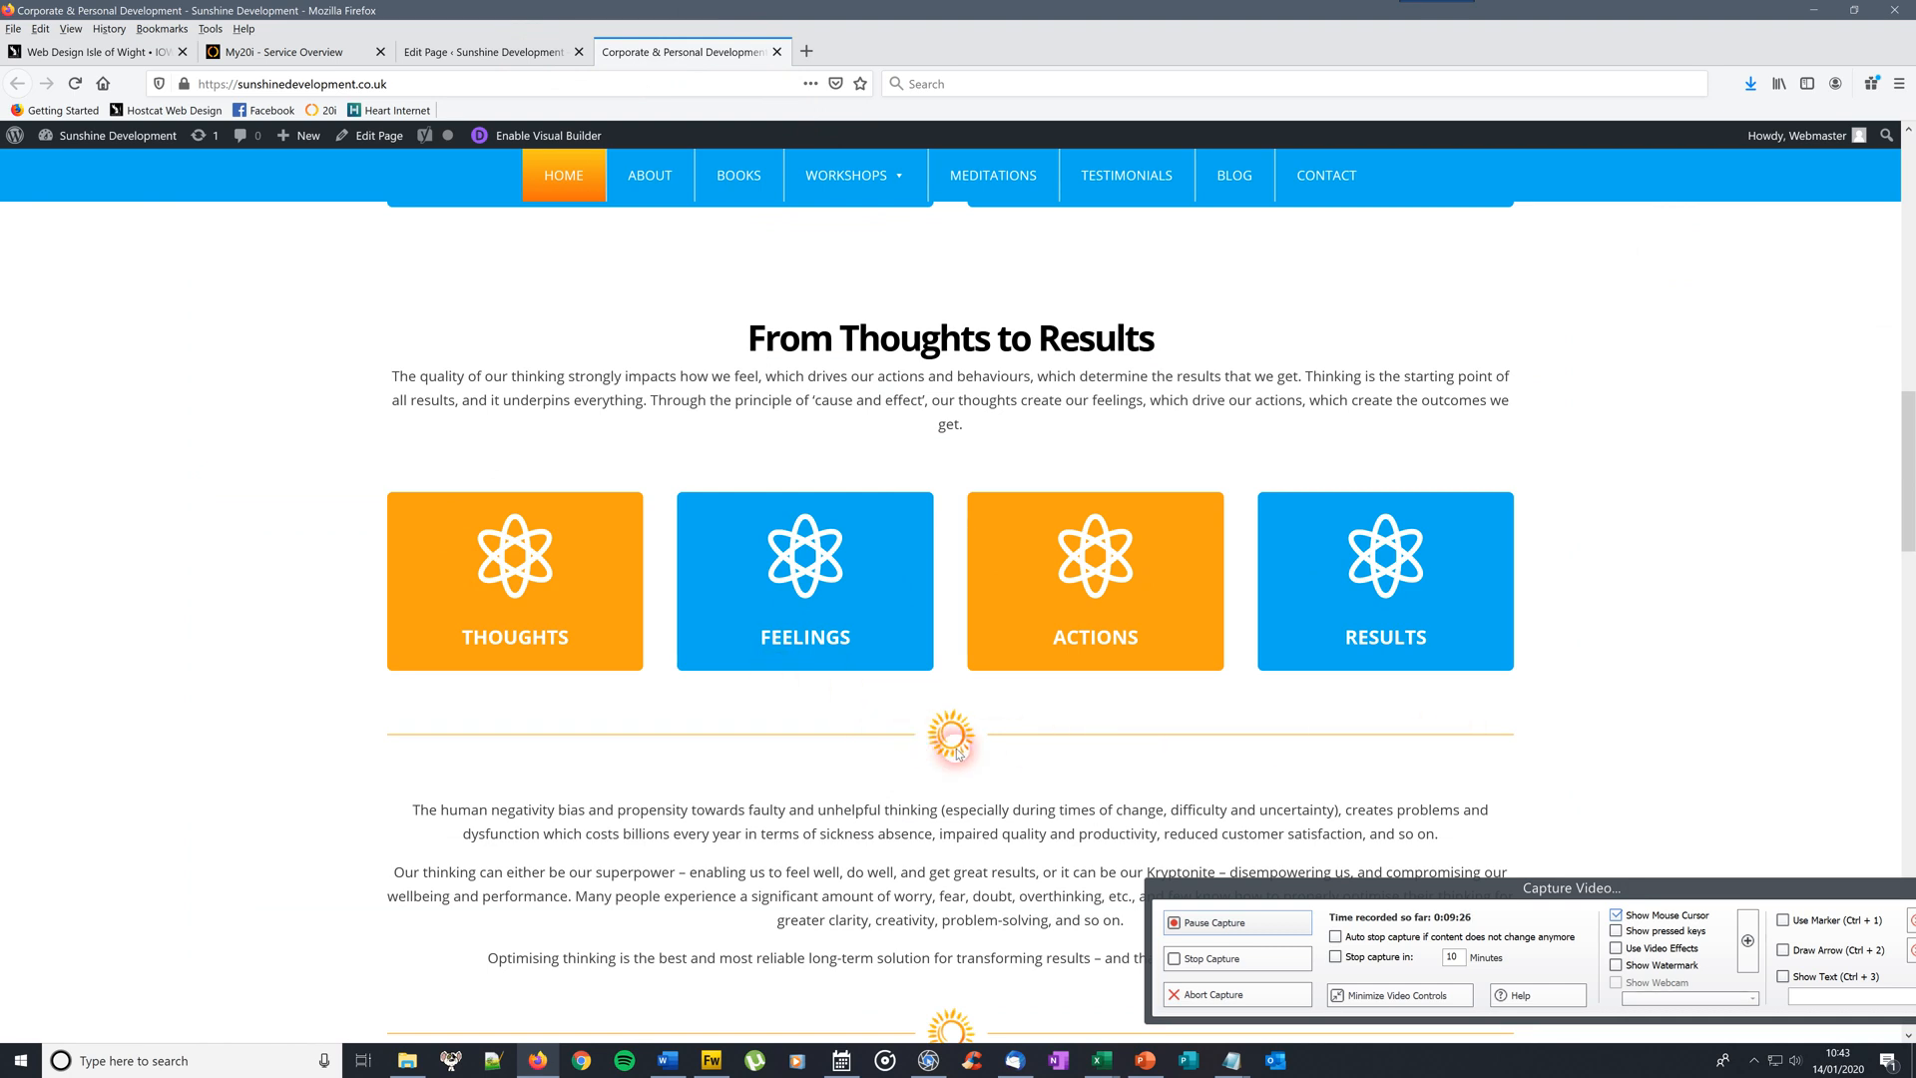
{"action": "left_click", "coordinate": [469, 52]}
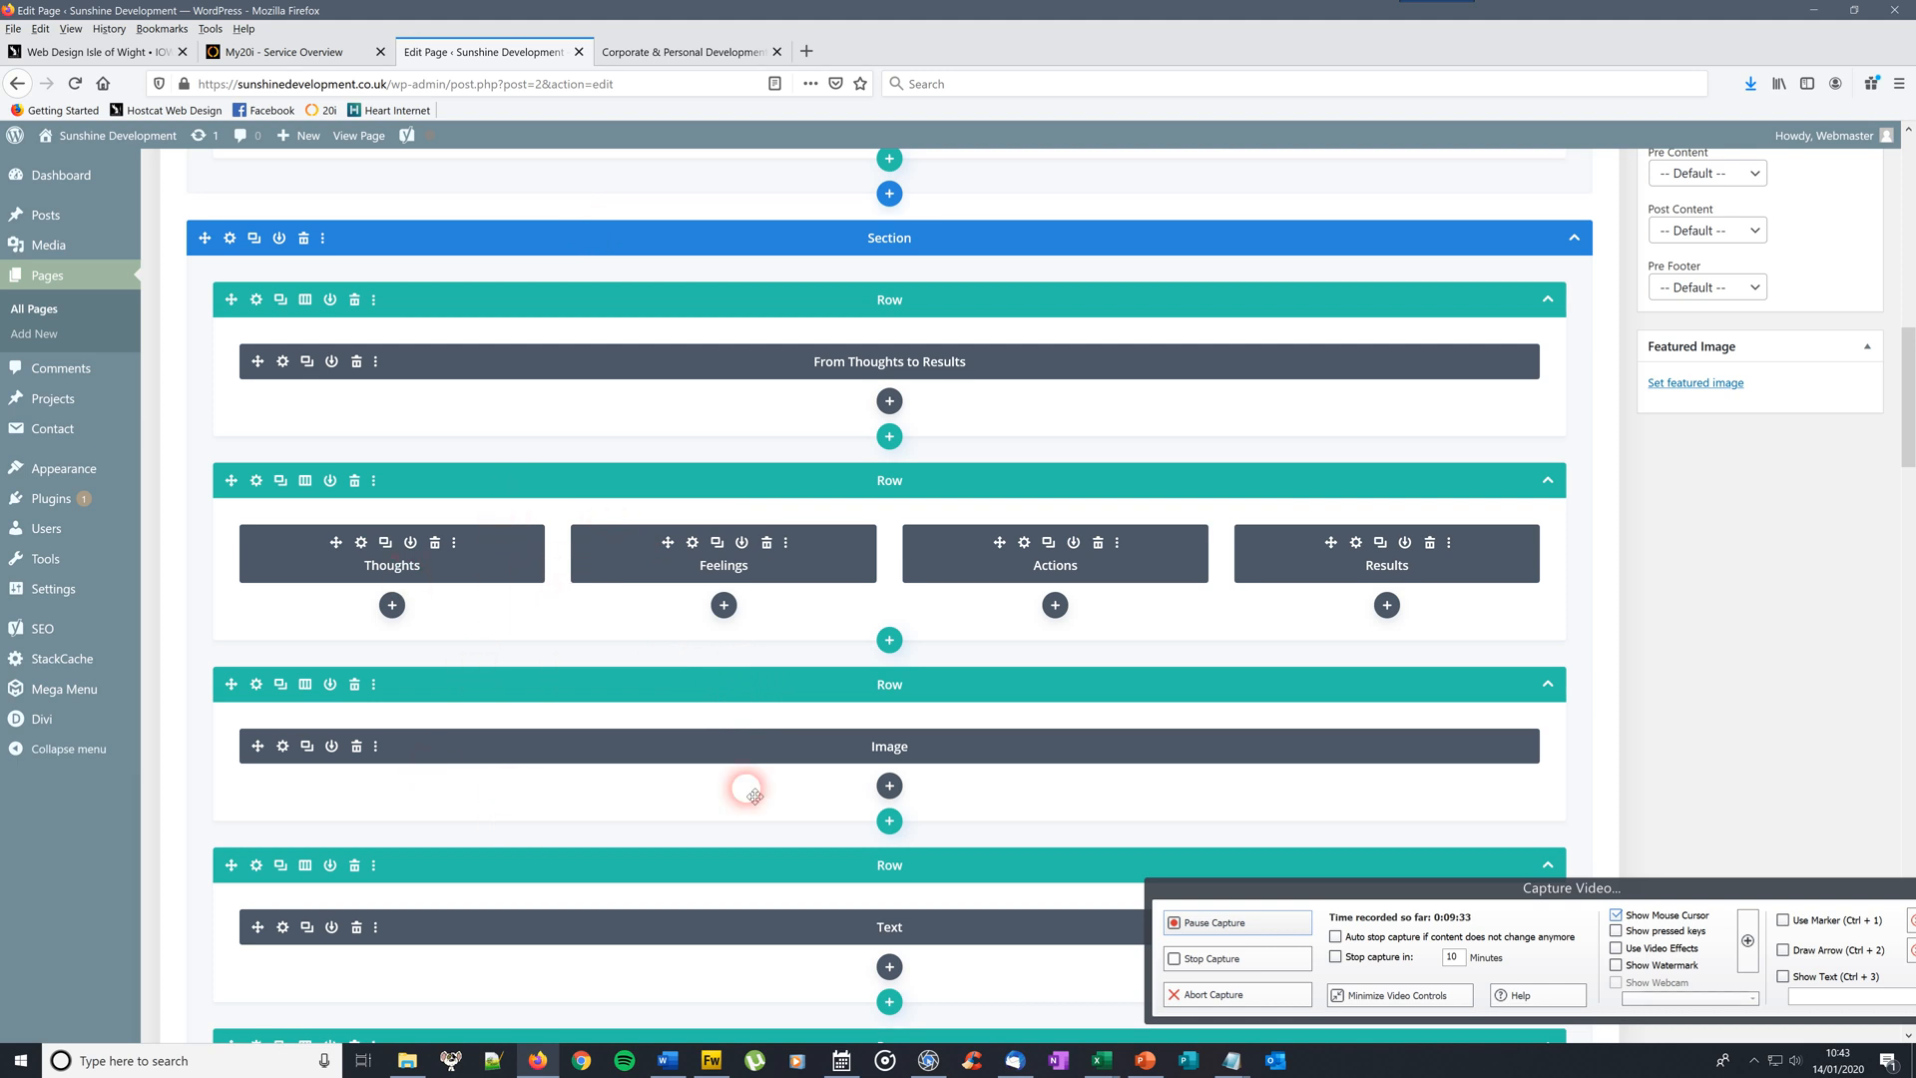
Confirm the sun divider image settings and update the Corporate & Personal Development page
{"action": "left_click", "coordinate": [283, 747]}
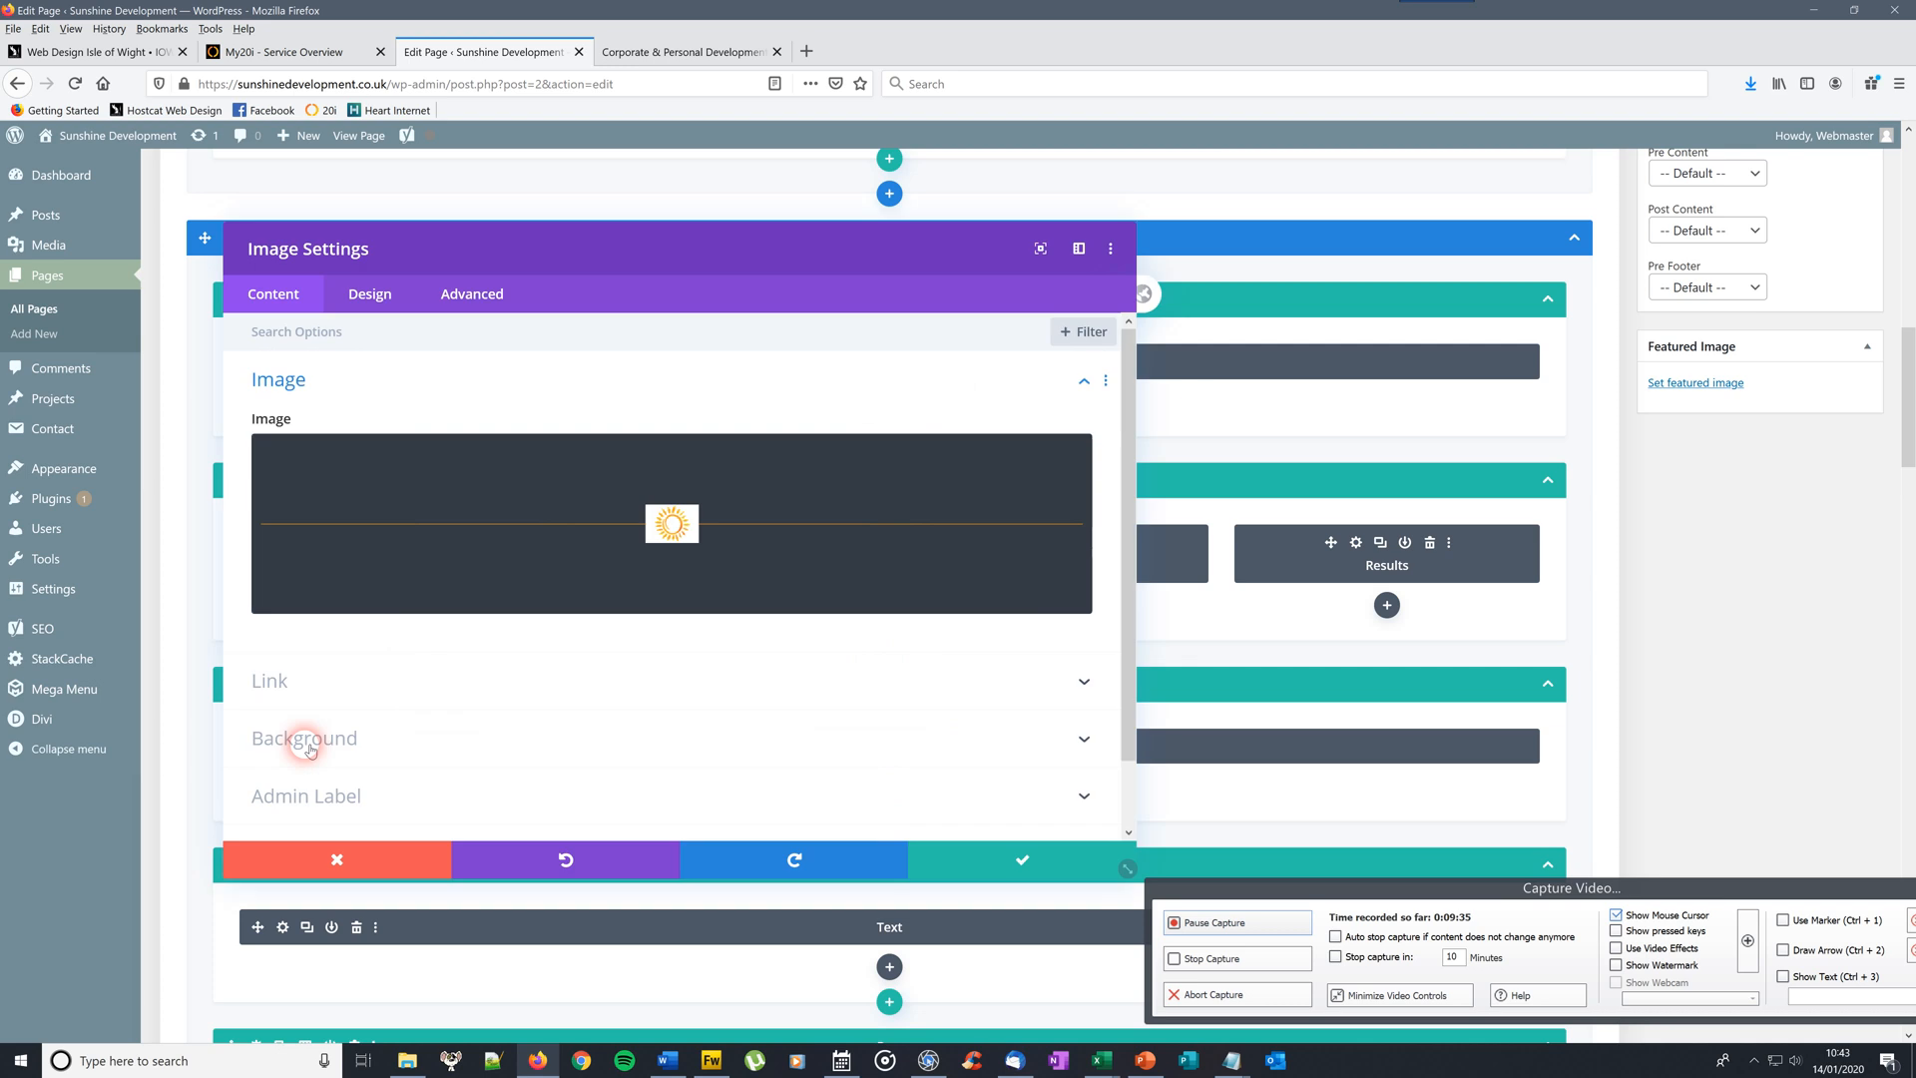
{"action": "left_click", "coordinate": [943, 838]}
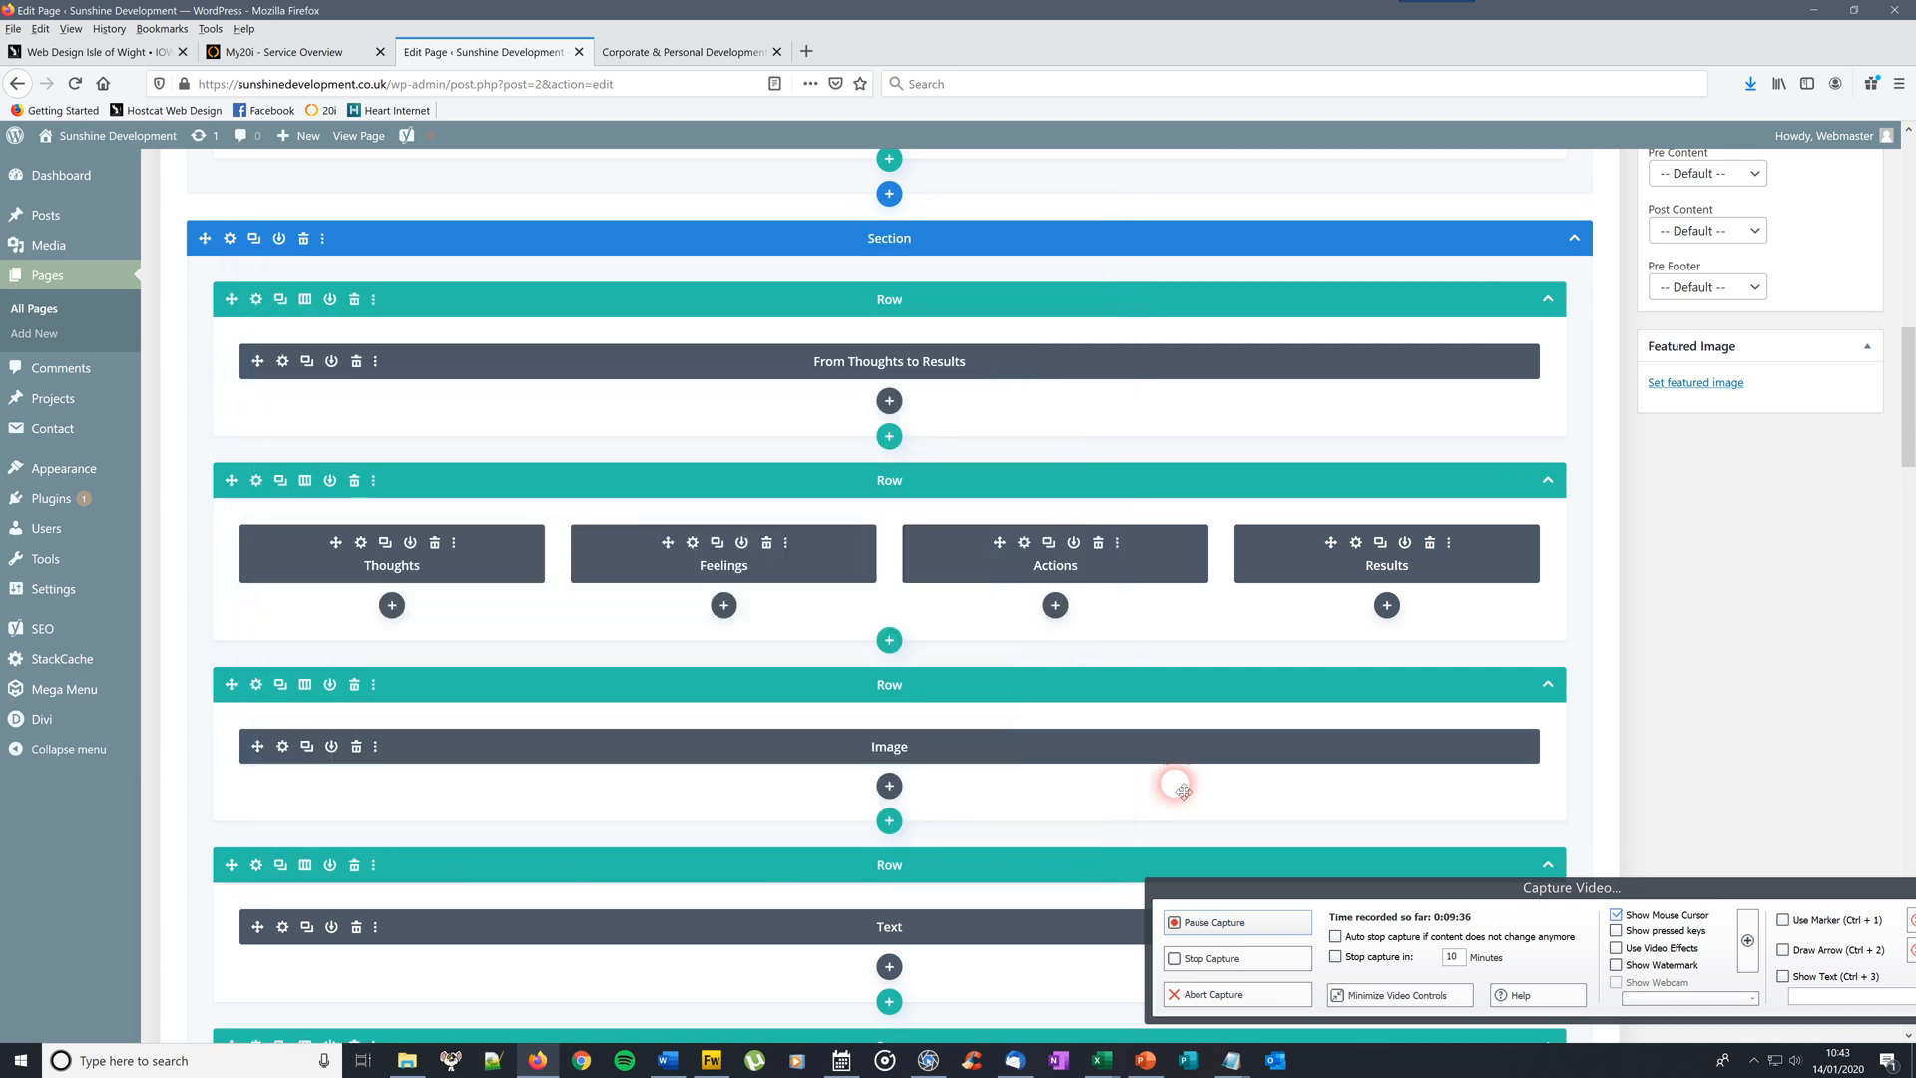
{"action": "left_click_drag", "start_coordinate": [1908, 387], "coordinate": [1905, 184]}
{"action": "left_click", "coordinate": [1833, 829]}
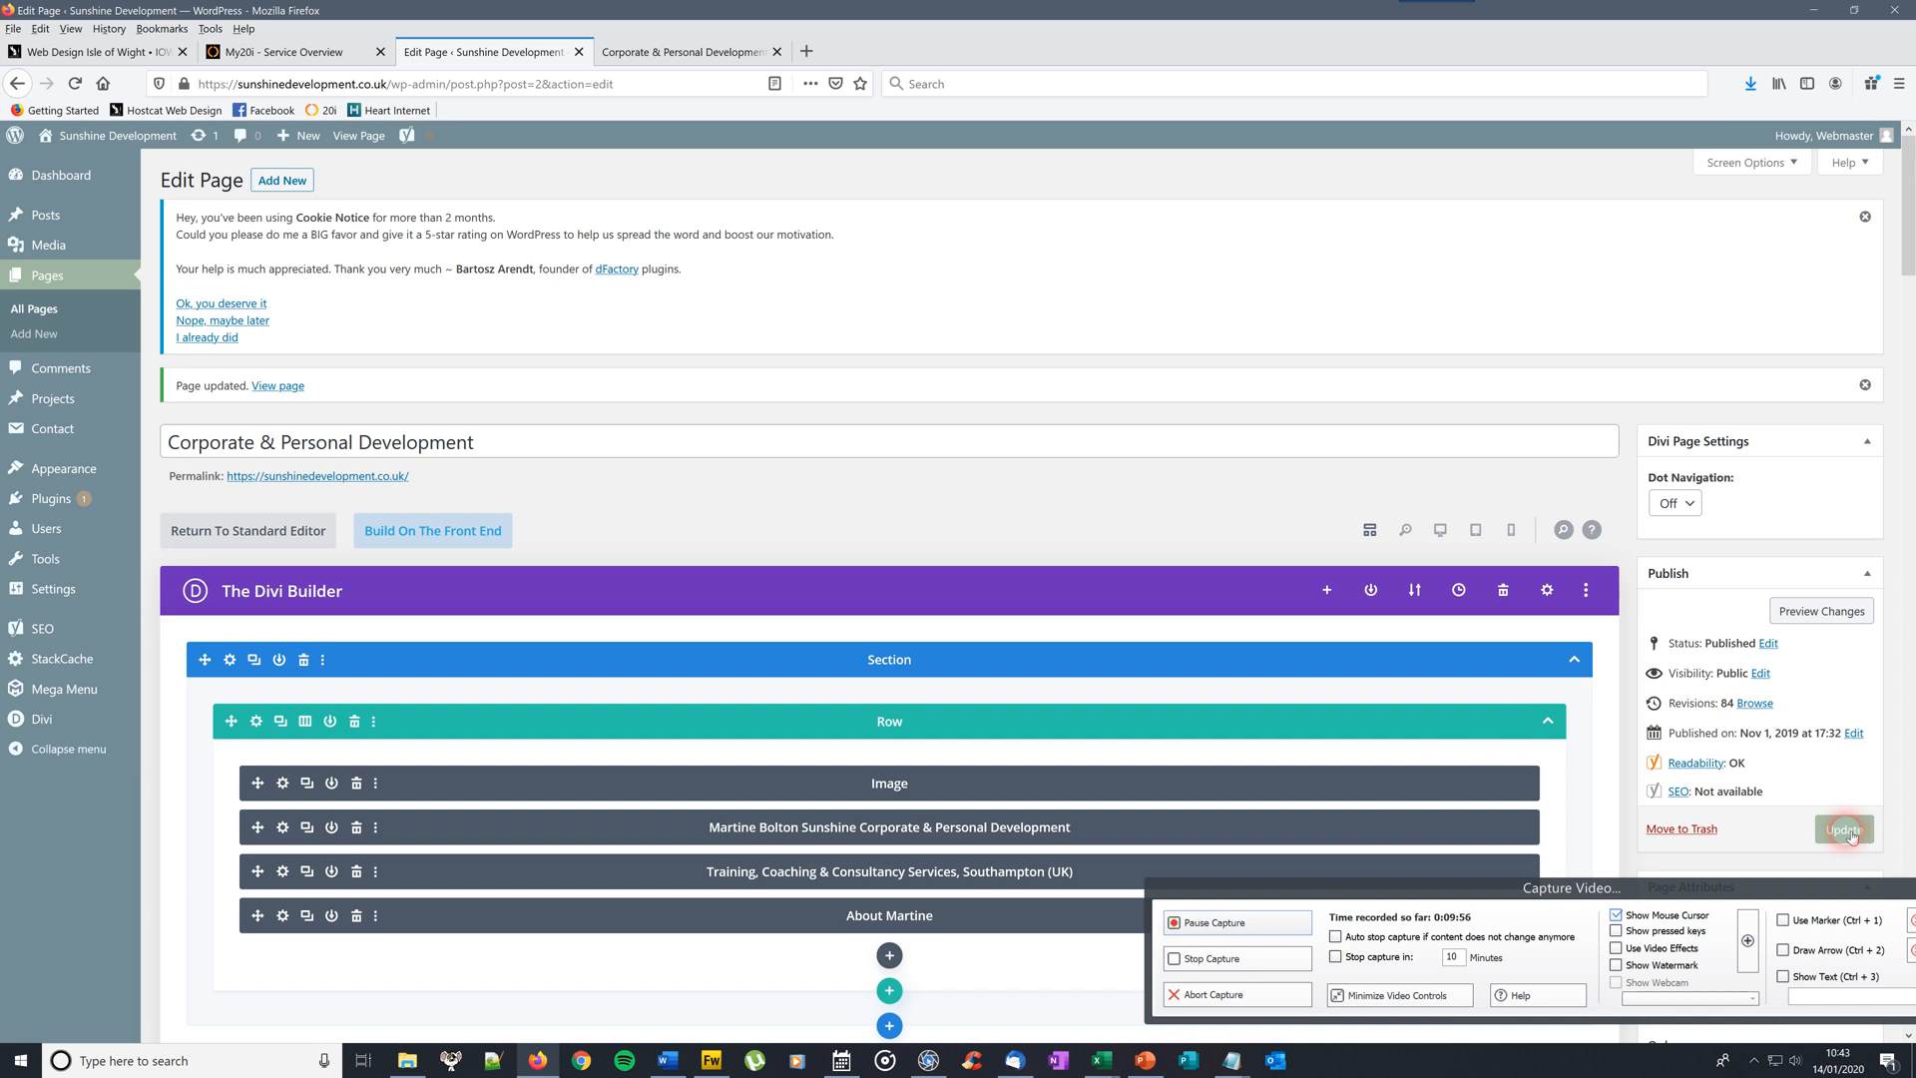
{"action": "left_click", "coordinate": [679, 49]}
{"action": "left_click_drag", "start_coordinate": [1906, 461], "coordinate": [1911, 76]}
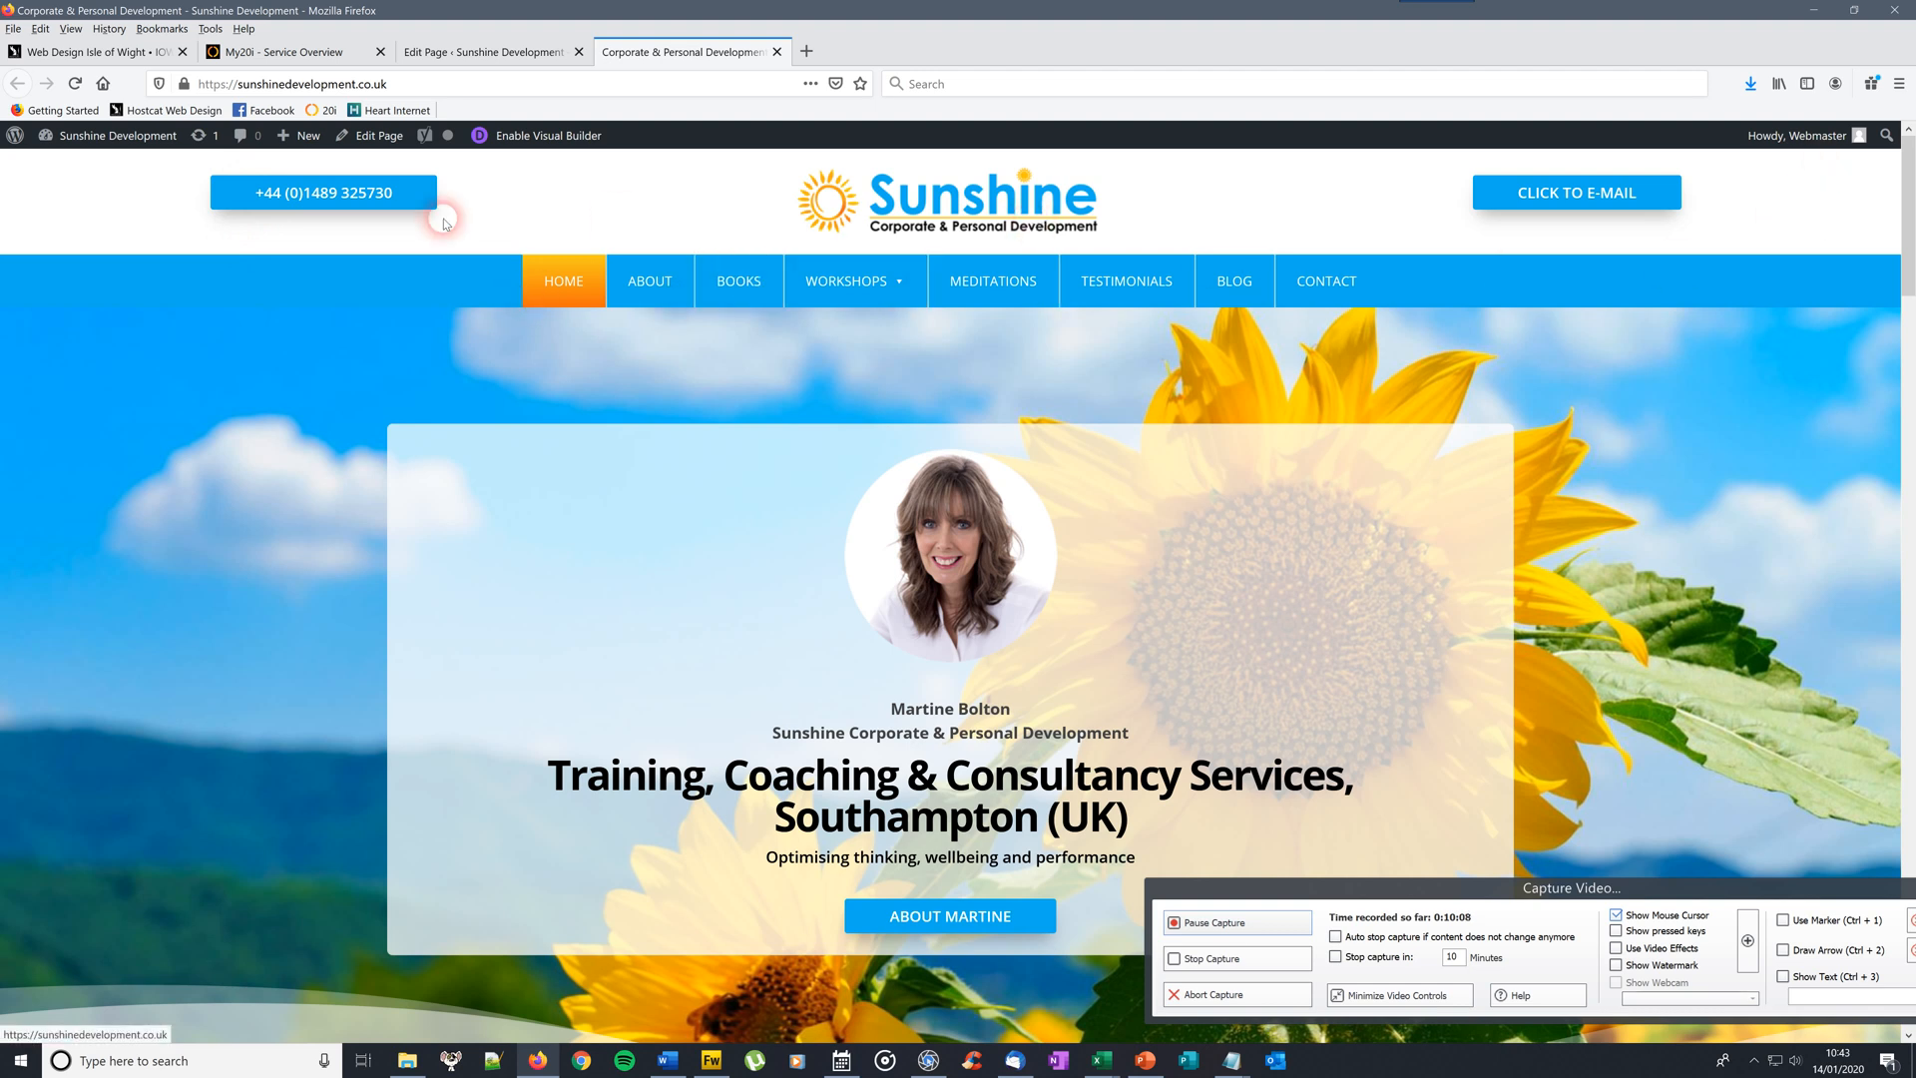
{"action": "left_click_drag", "start_coordinate": [1913, 237], "coordinate": [1907, 983]}
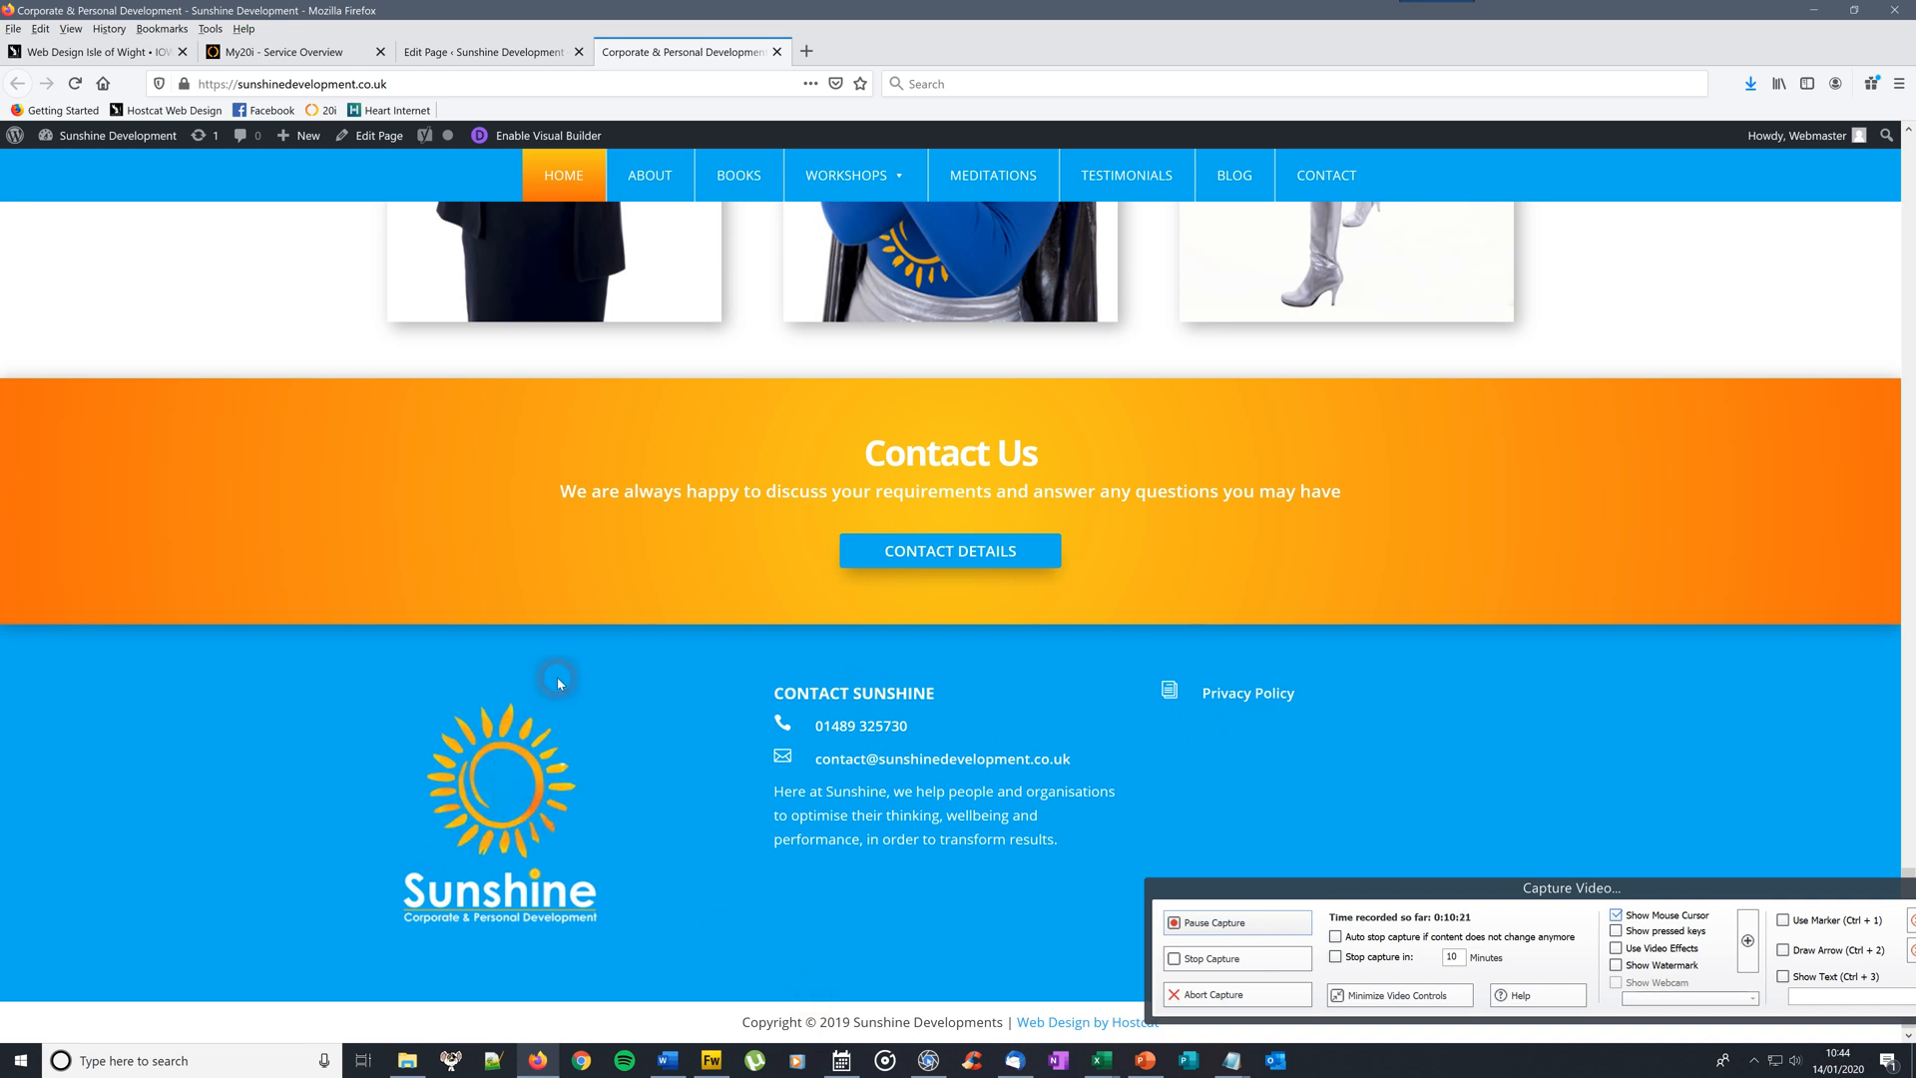
{"action": "left_click", "coordinate": [479, 55]}
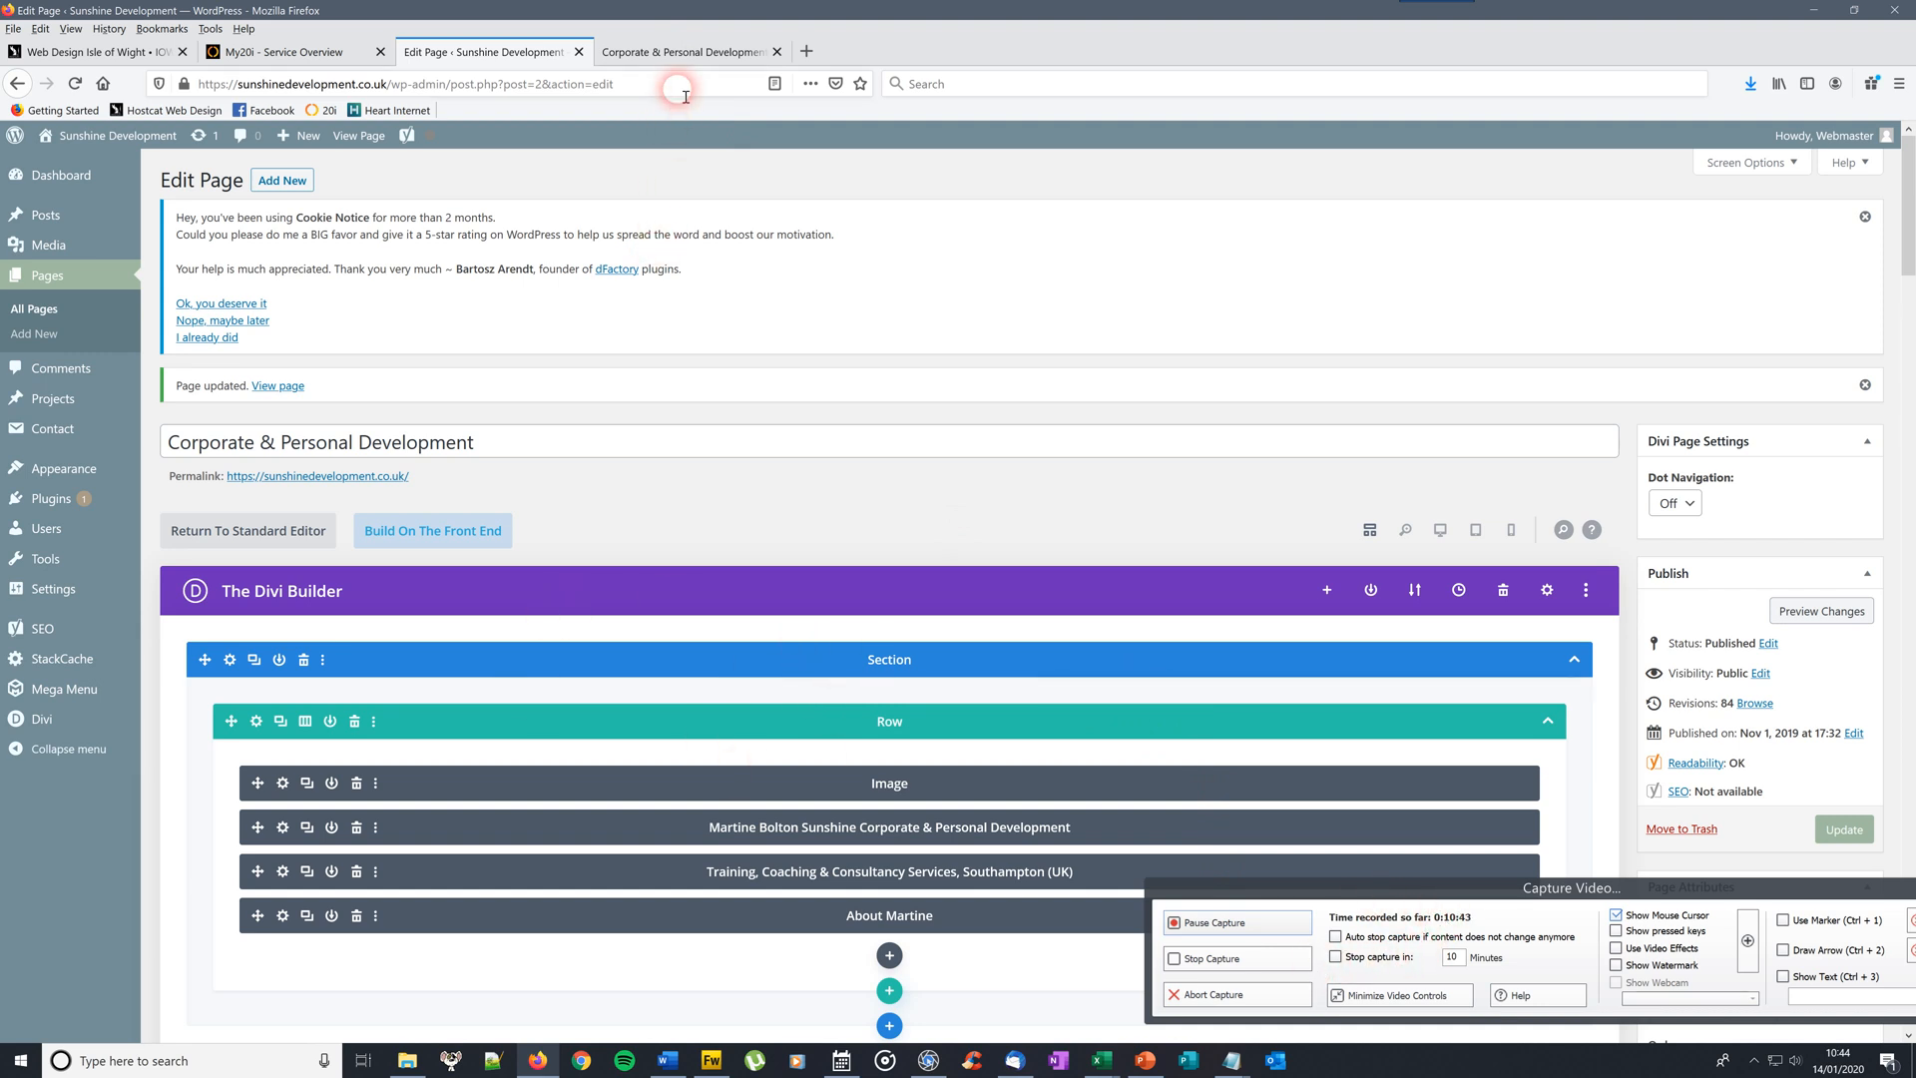
{"action": "left_click", "coordinate": [684, 52]}
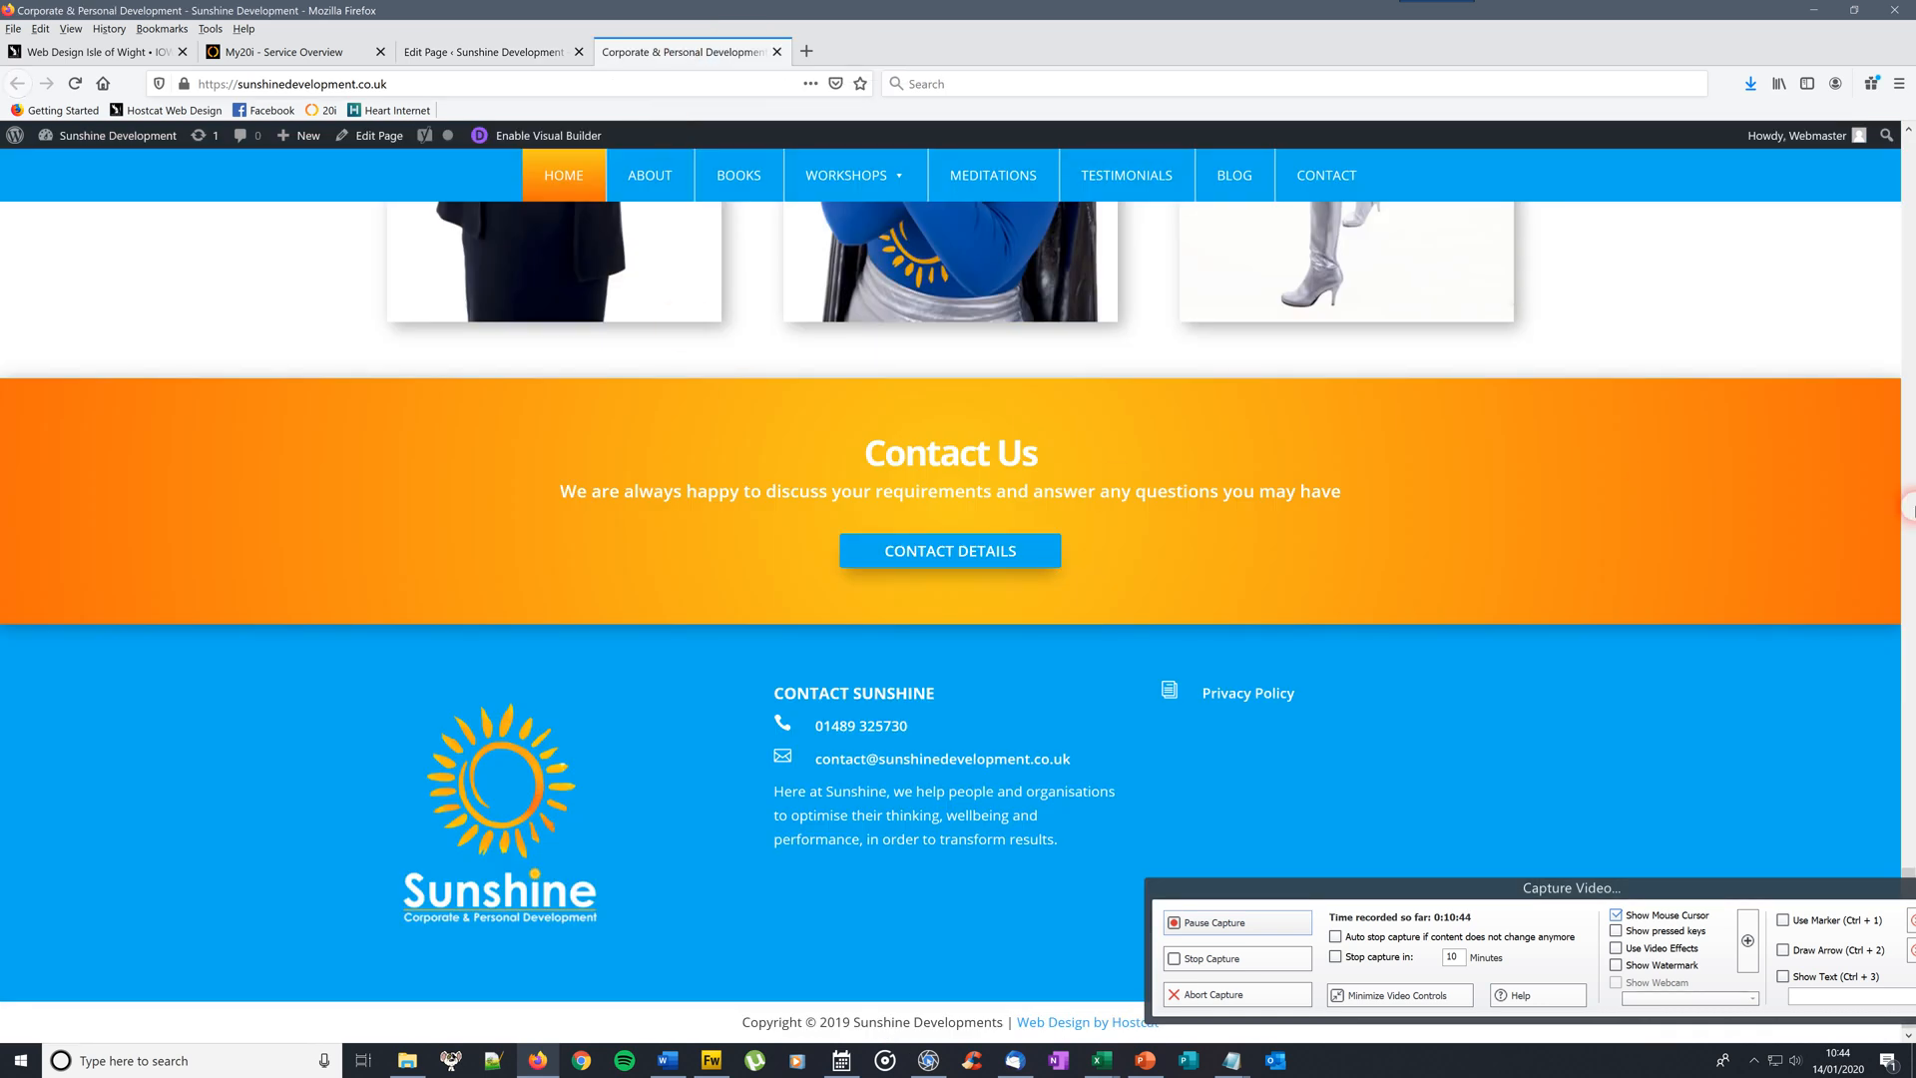
{"action": "left_click_drag", "start_coordinate": [1907, 876], "coordinate": [1907, 439]}
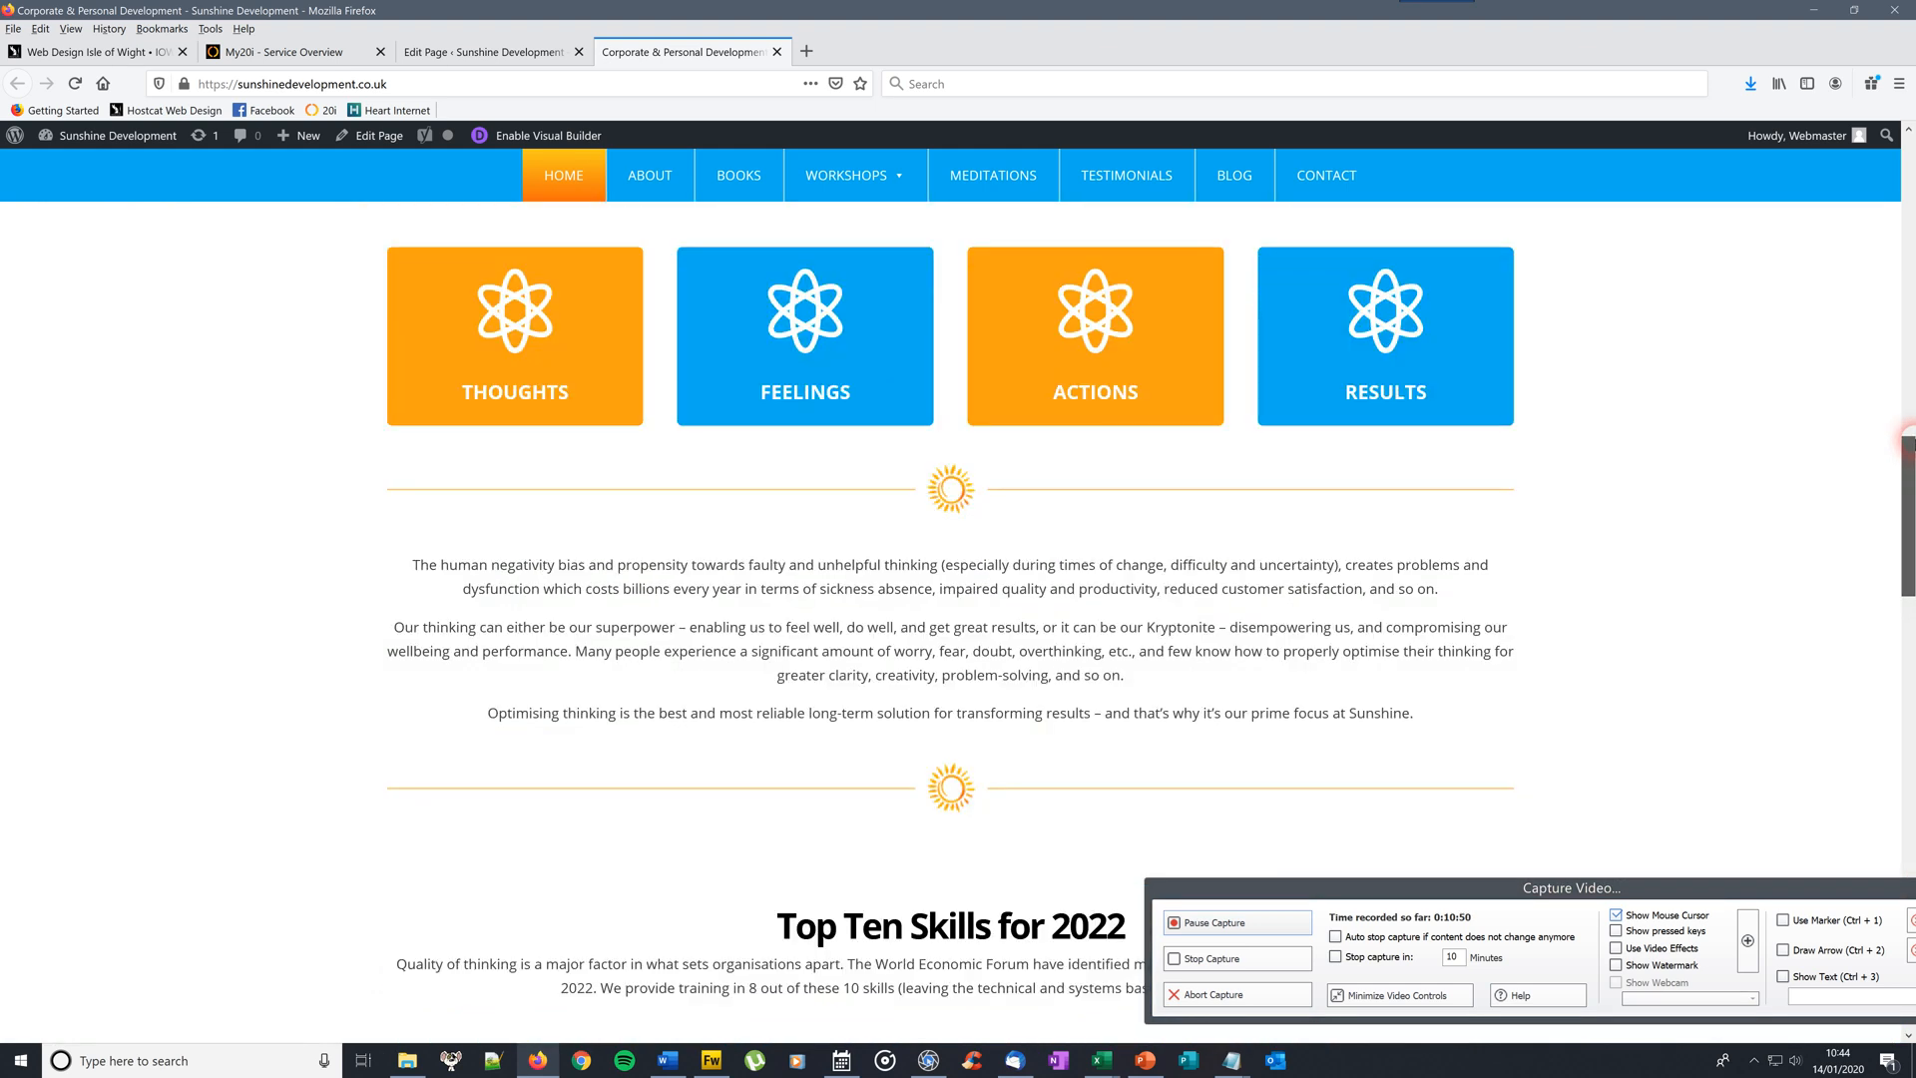
{"action": "left_click_drag", "start_coordinate": [480, 564], "coordinate": [730, 602]}
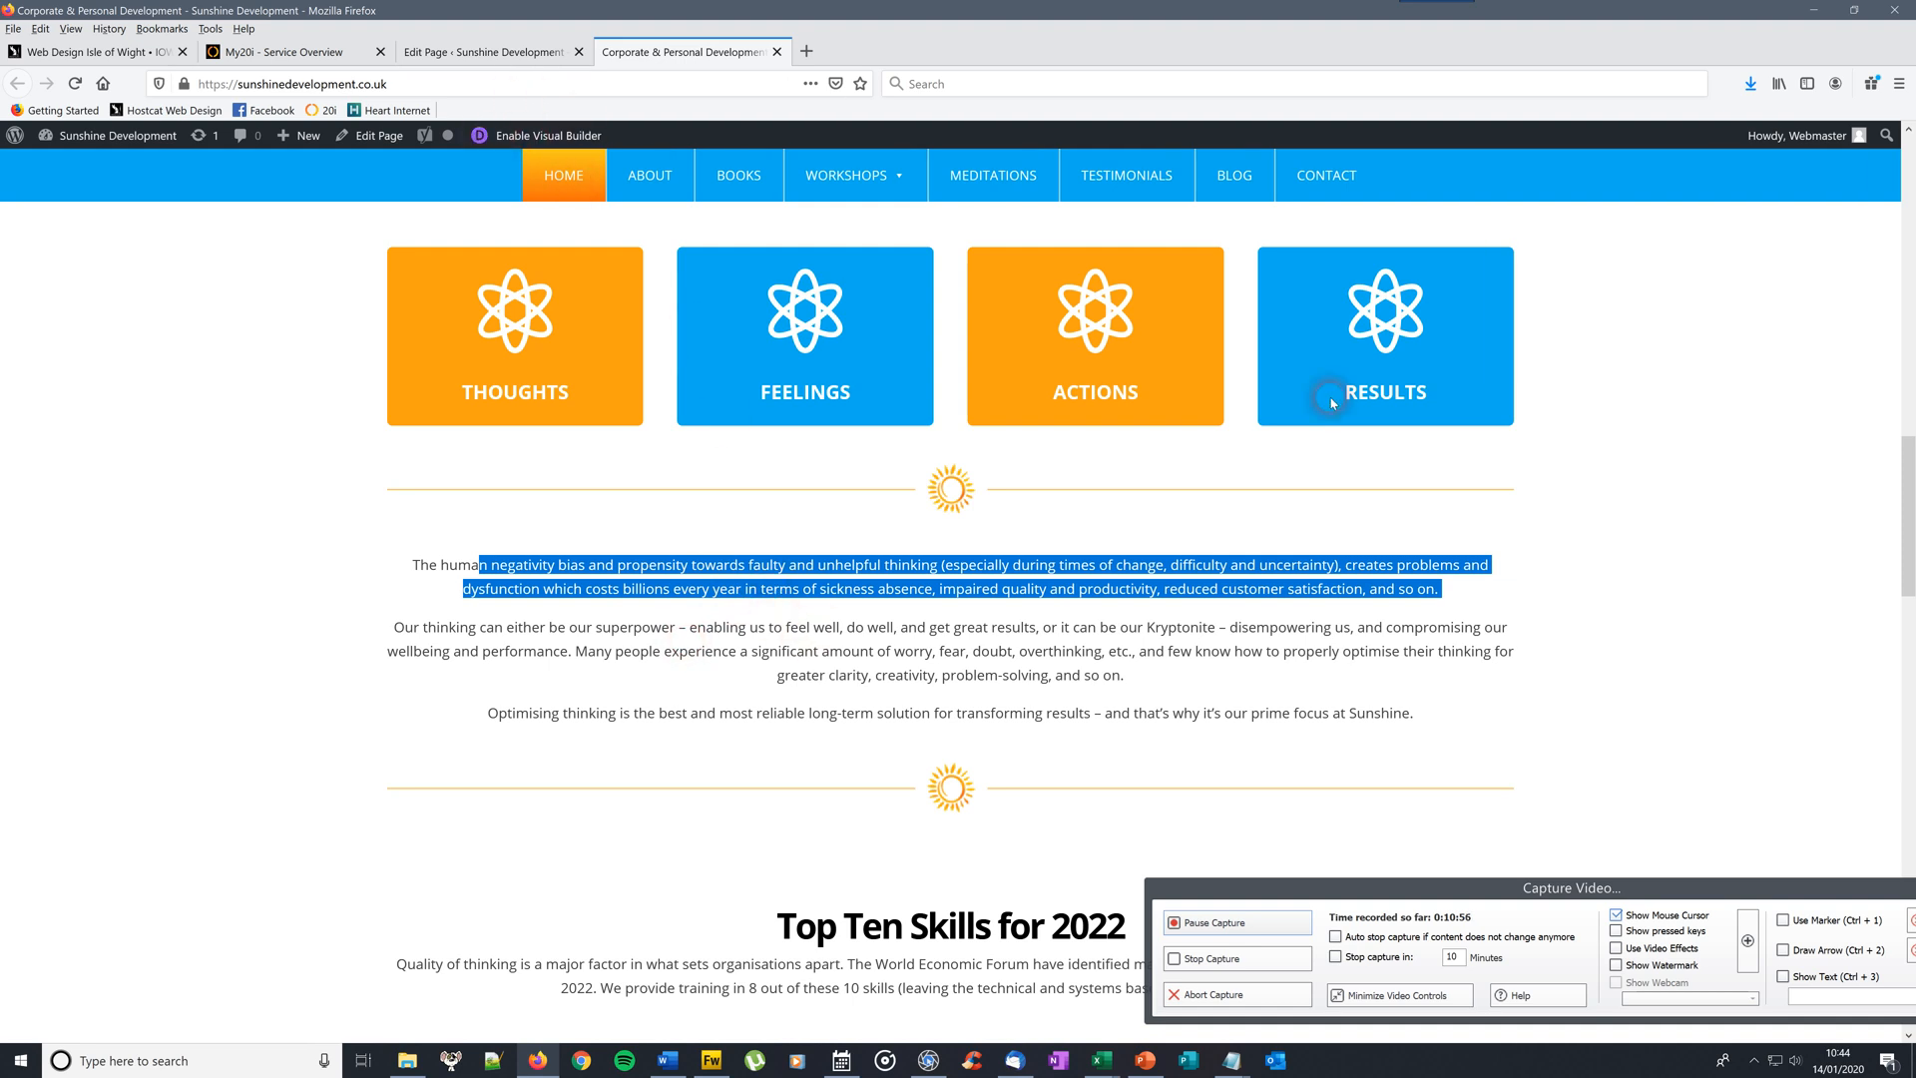
{"action": "left_click_drag", "start_coordinate": [1907, 517], "coordinate": [1907, 150]}
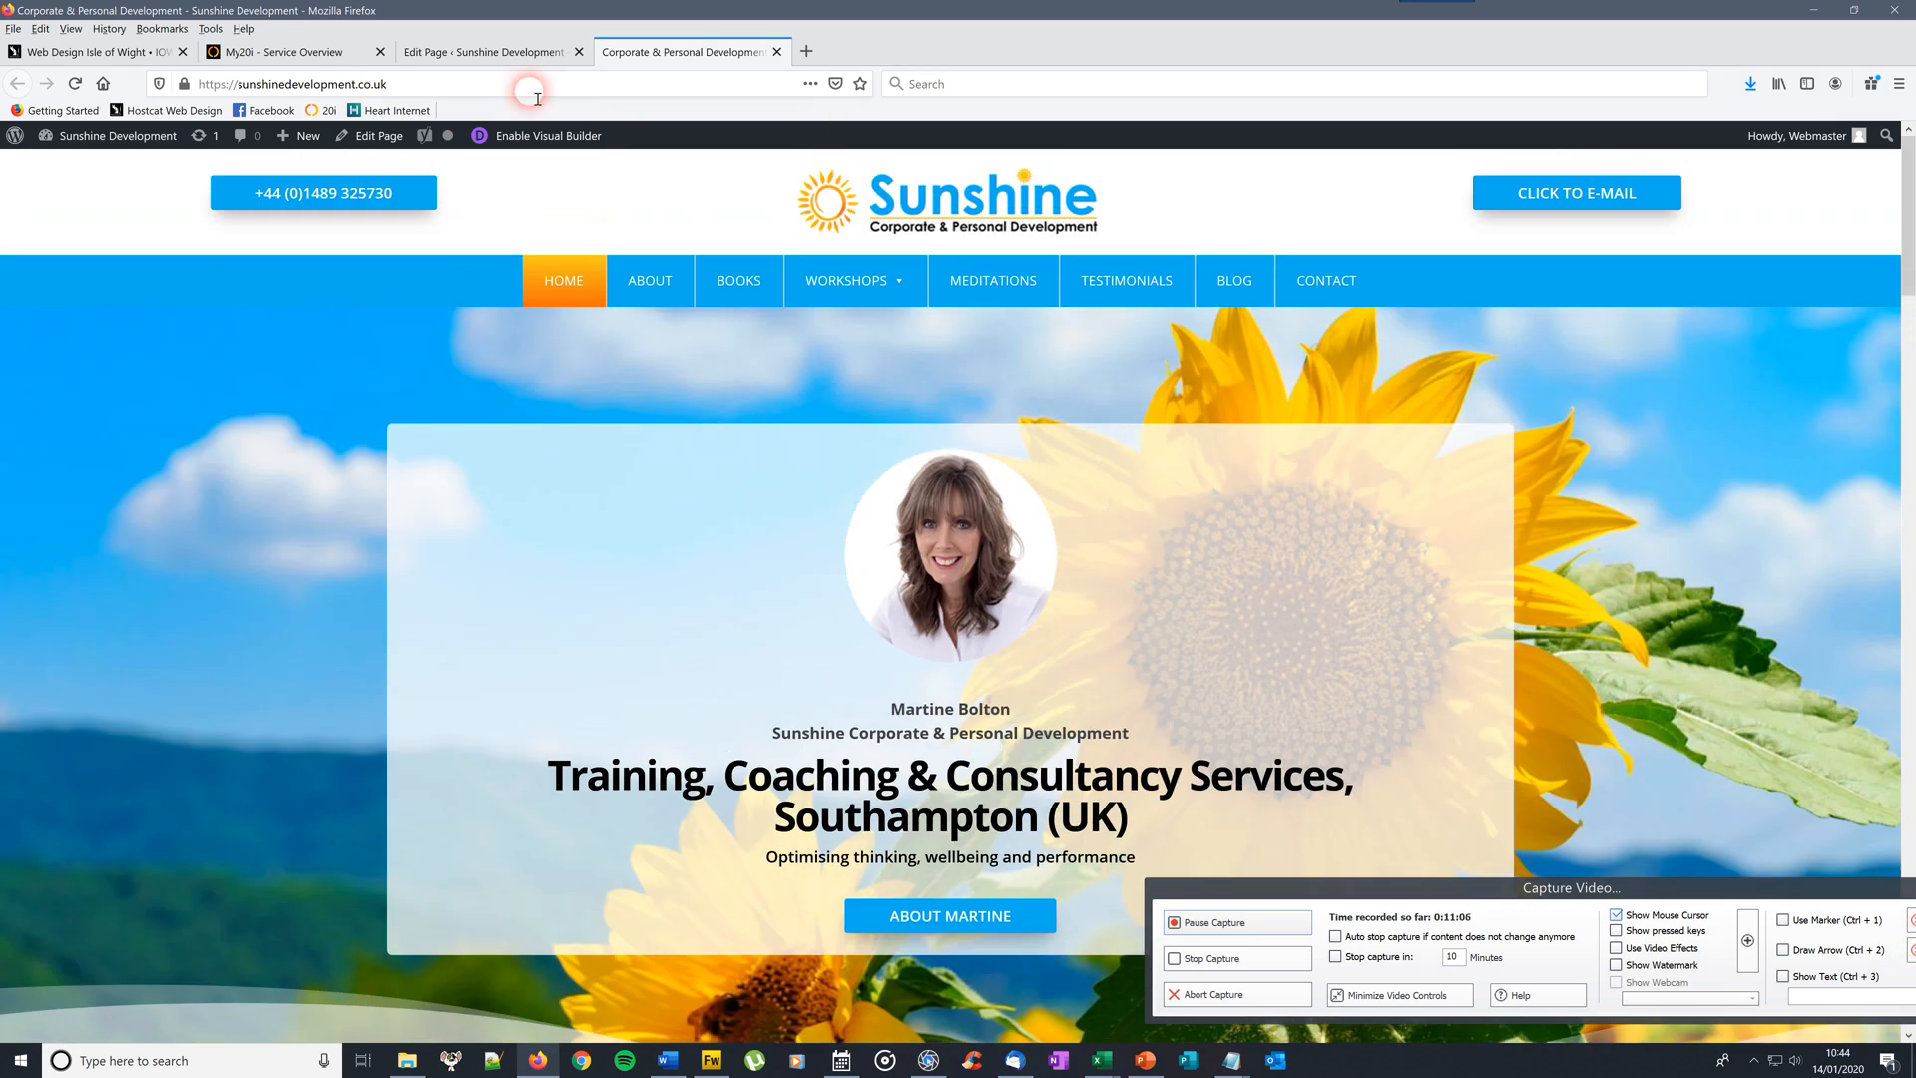
{"action": "left_click", "coordinate": [506, 58]}
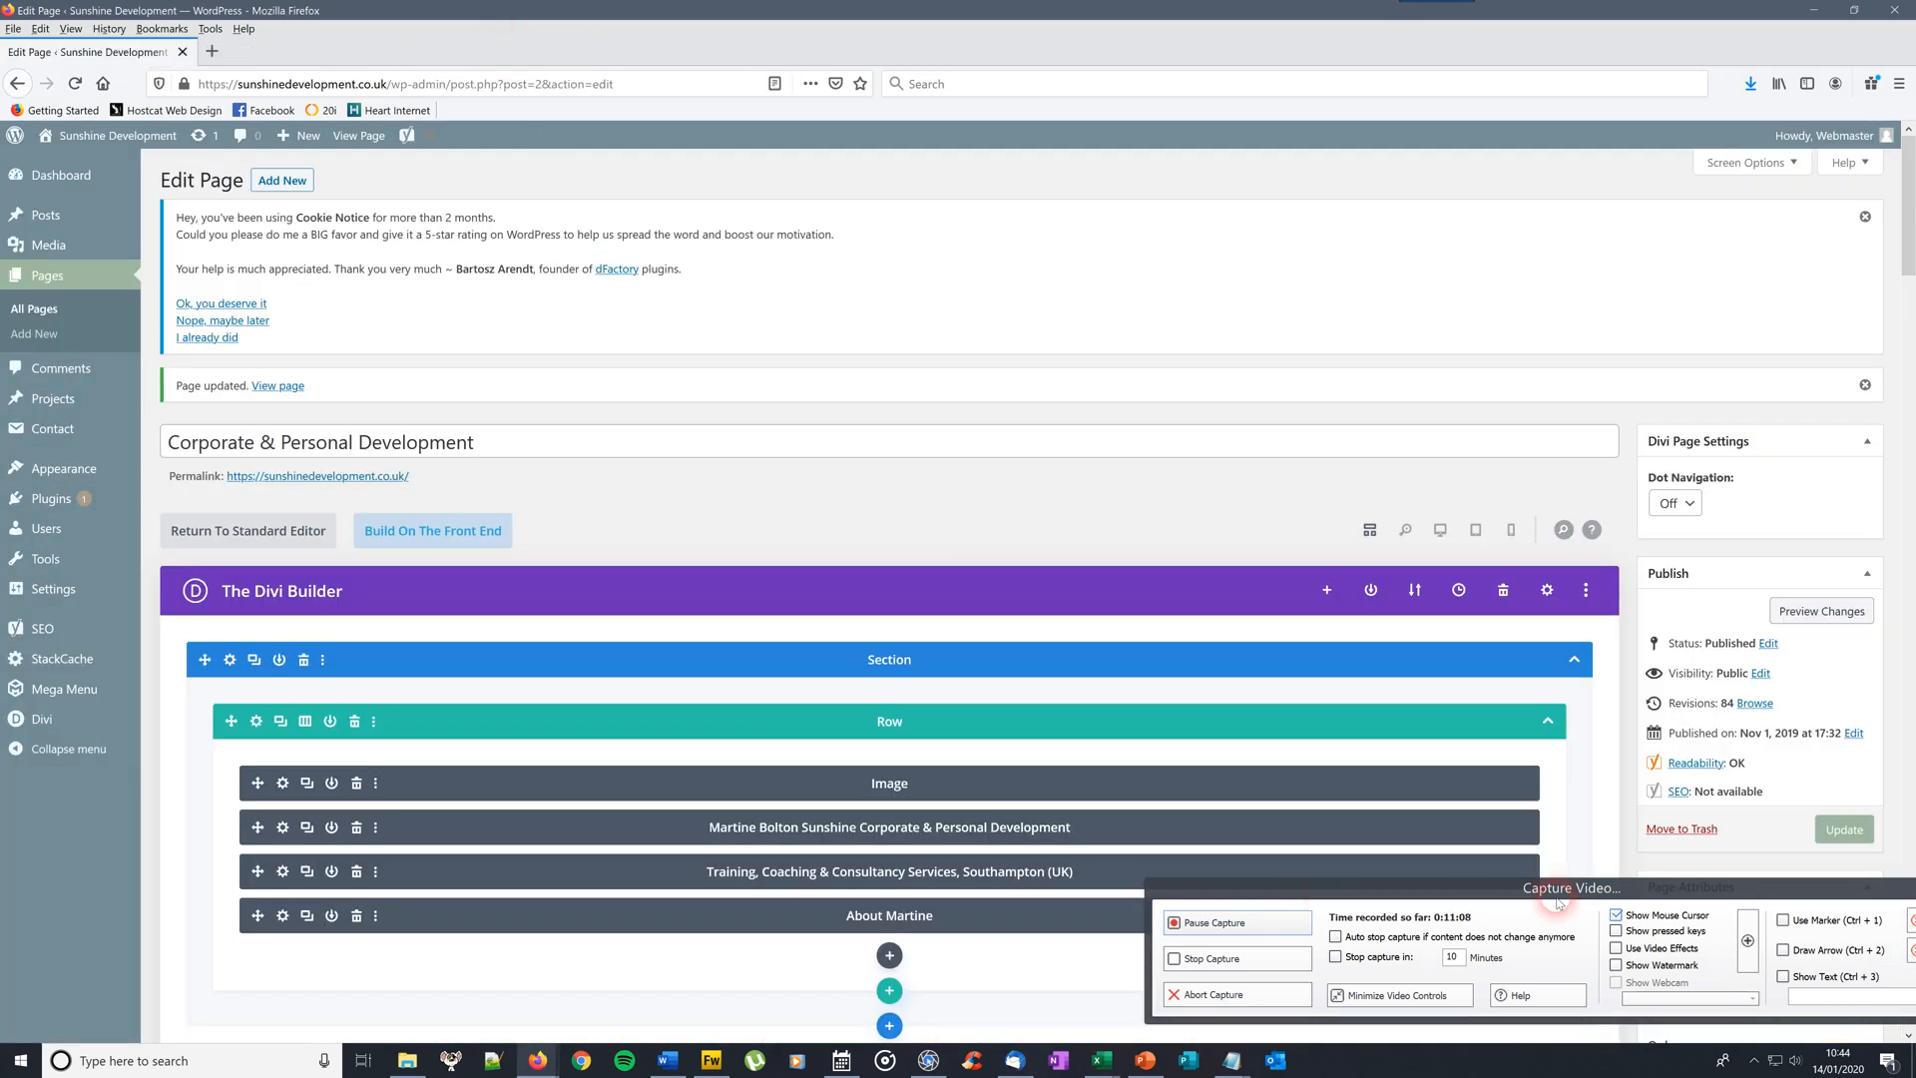